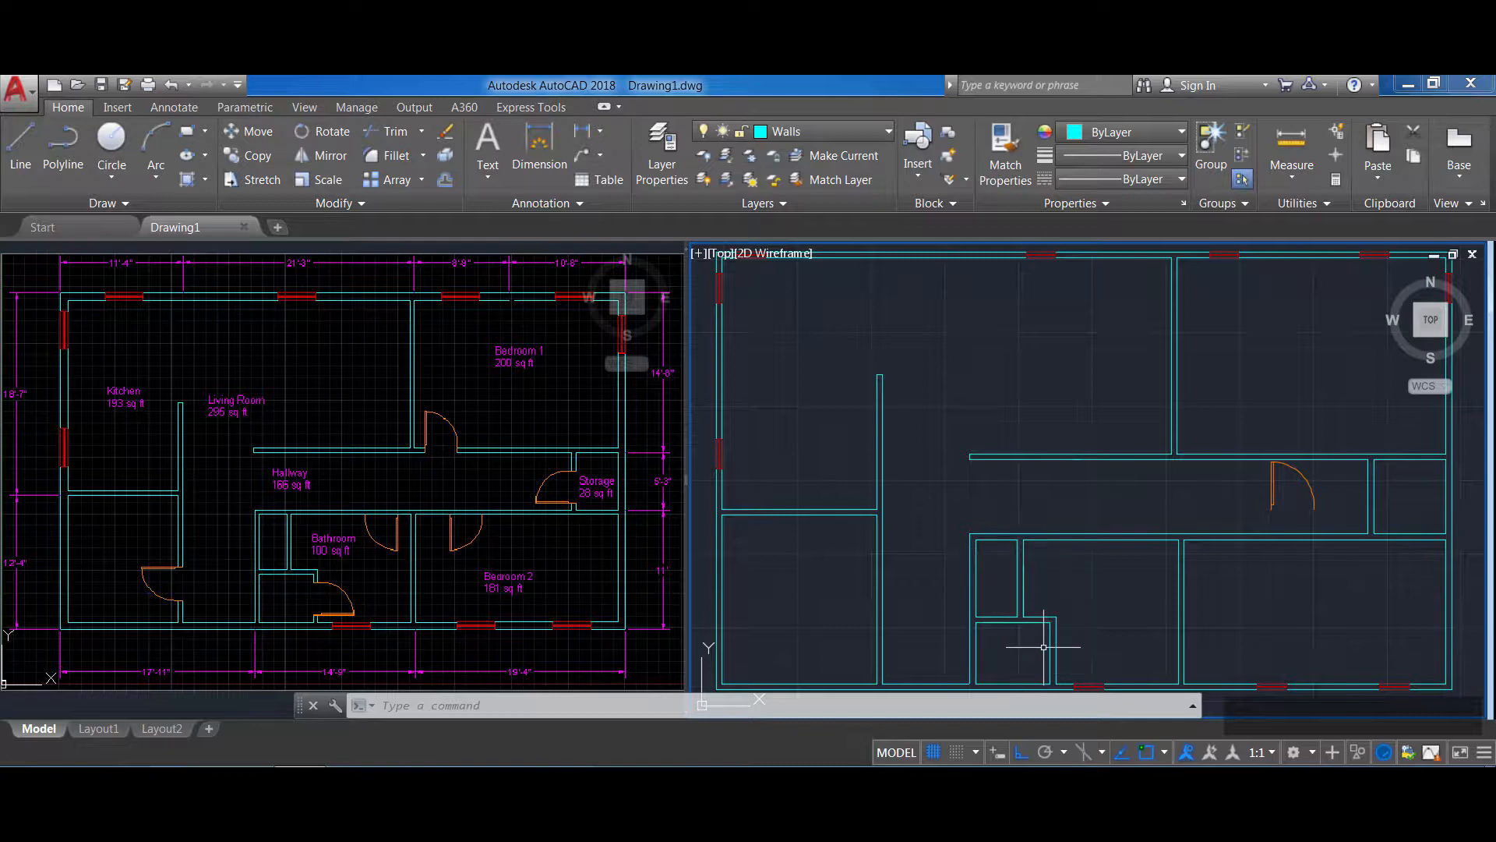
Move the door block out of the hallway into Bedroom 1, just above the hallway wall beside the living room partition, with Ortho off
{"action": "scroll", "coordinate": [1082, 605], "scroll_direction": "up", "scroll_amount": 2}
{"action": "middle_click_drag", "start_coordinate": [1082, 604], "coordinate": [1080, 487]}
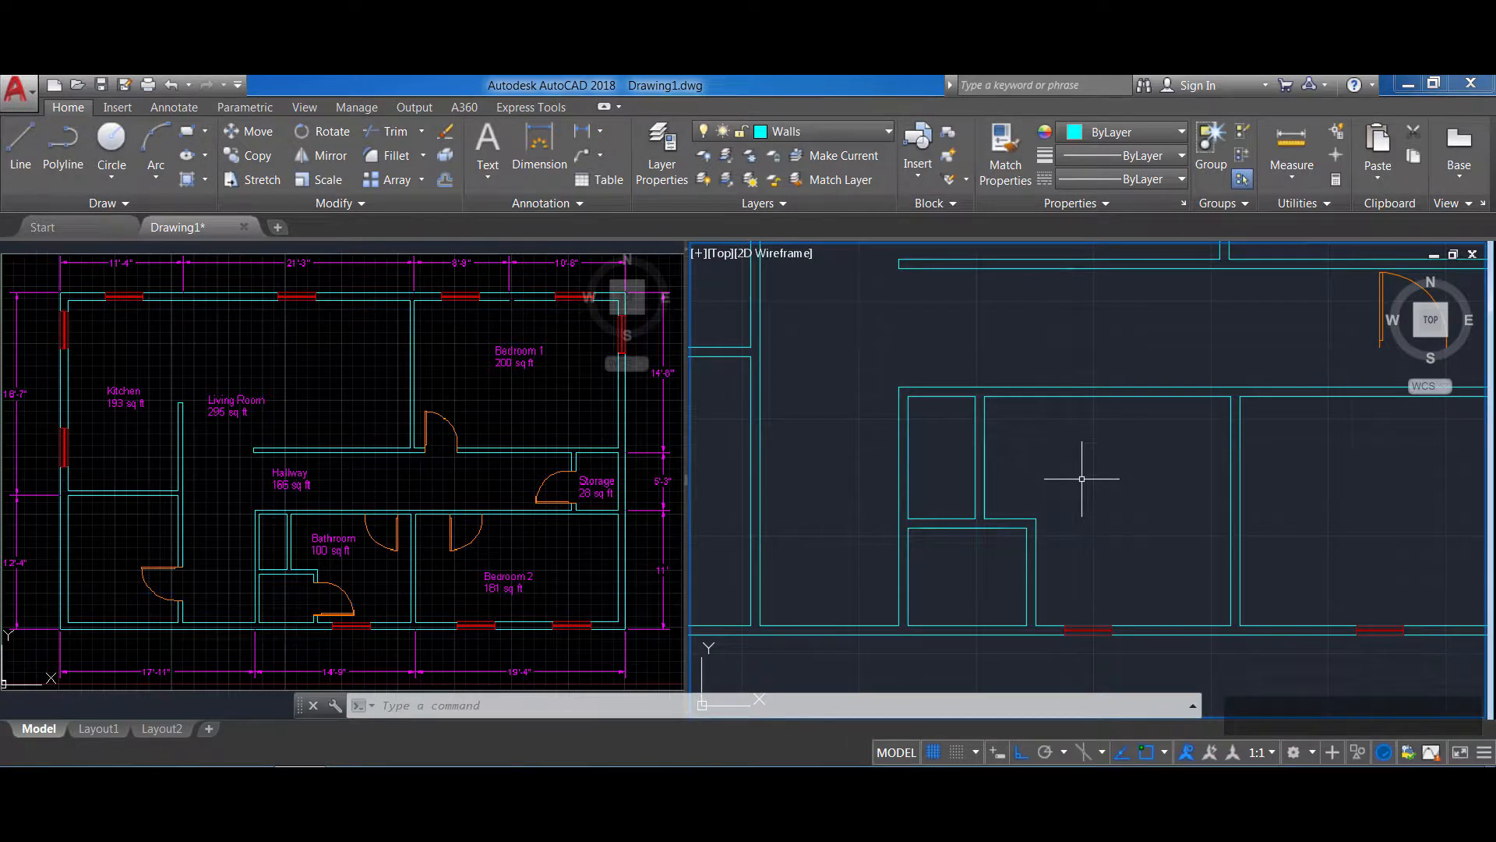
{"action": "scroll", "coordinate": [1082, 479], "scroll_direction": "down", "scroll_amount": 2}
{"action": "mouse_move", "coordinate": [1144, 425]}
{"action": "middle_mouse_down"}
{"action": "mouse_move", "coordinate": [1142, 468]}
{"action": "mouse_move", "coordinate": [1112, 485]}
{"action": "middle_mouse_up"}
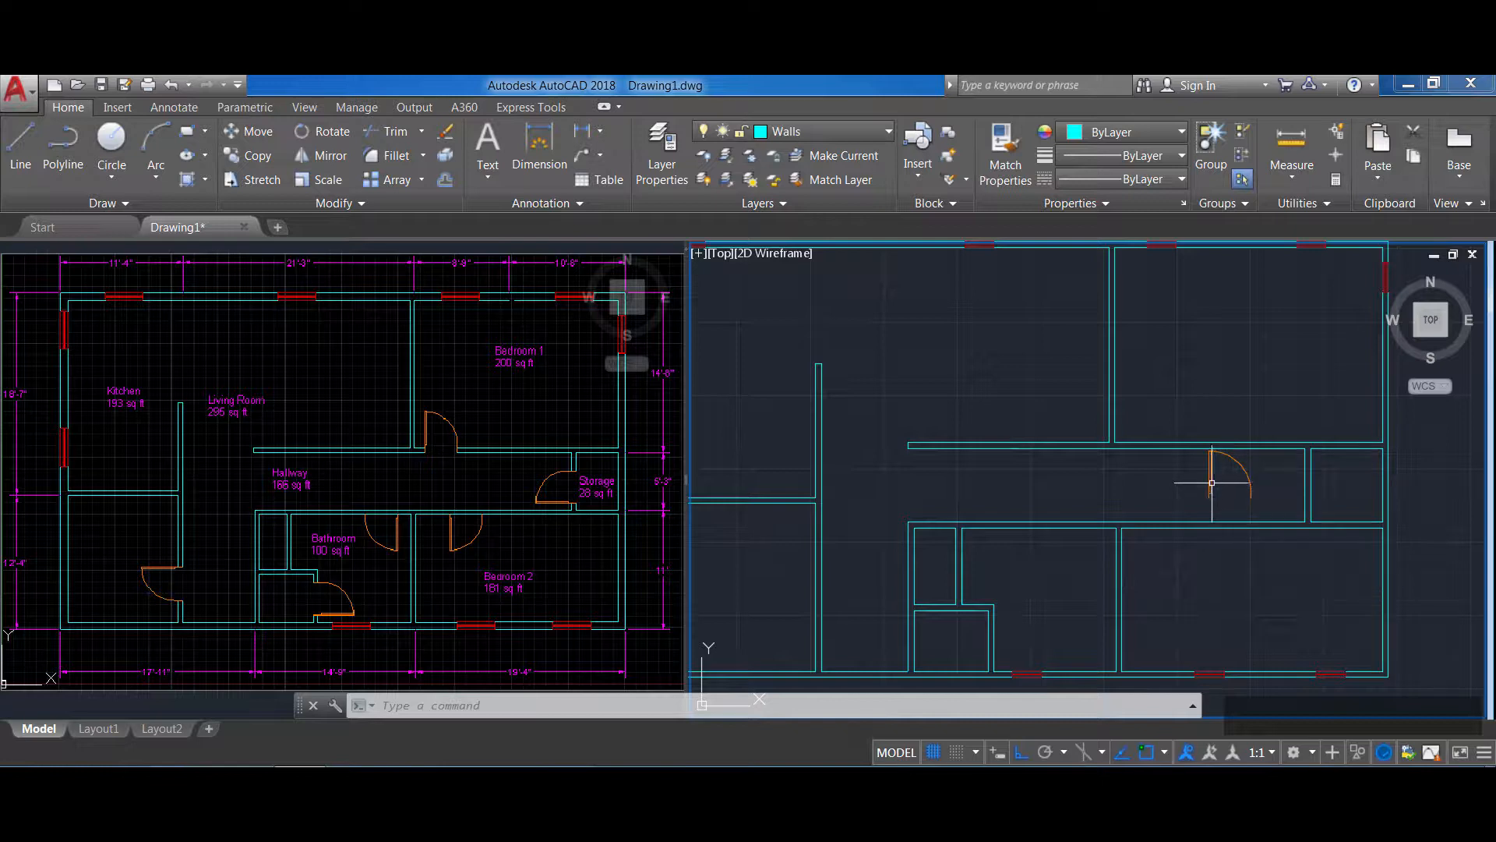
{"action": "left_click", "coordinate": [1211, 438]}
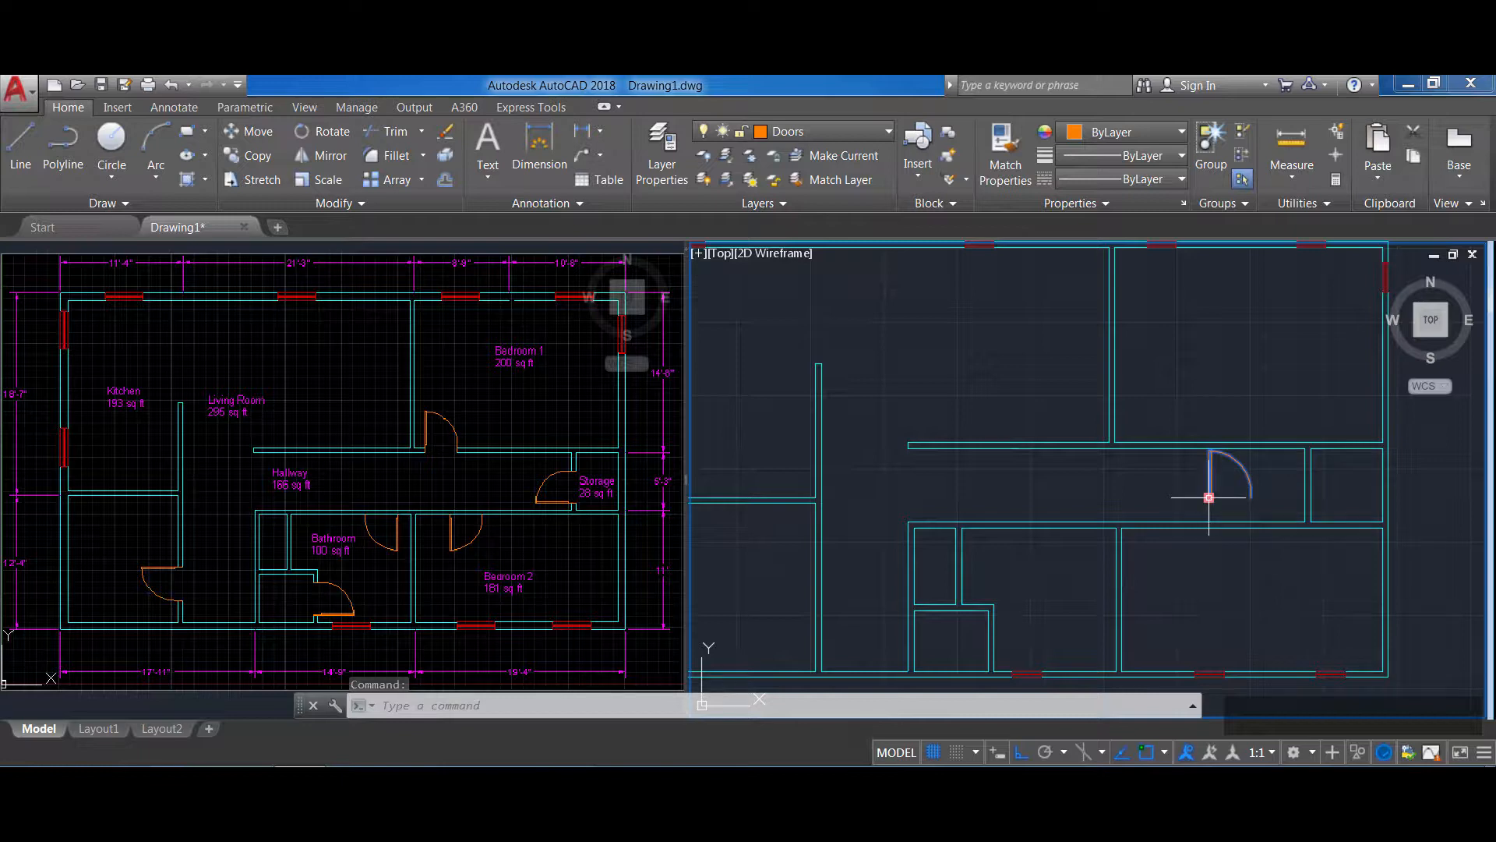
{"action": "scroll", "coordinate": [1209, 497], "scroll_direction": "up", "scroll_amount": 4}
{"action": "left_click", "coordinate": [1143, 472]}
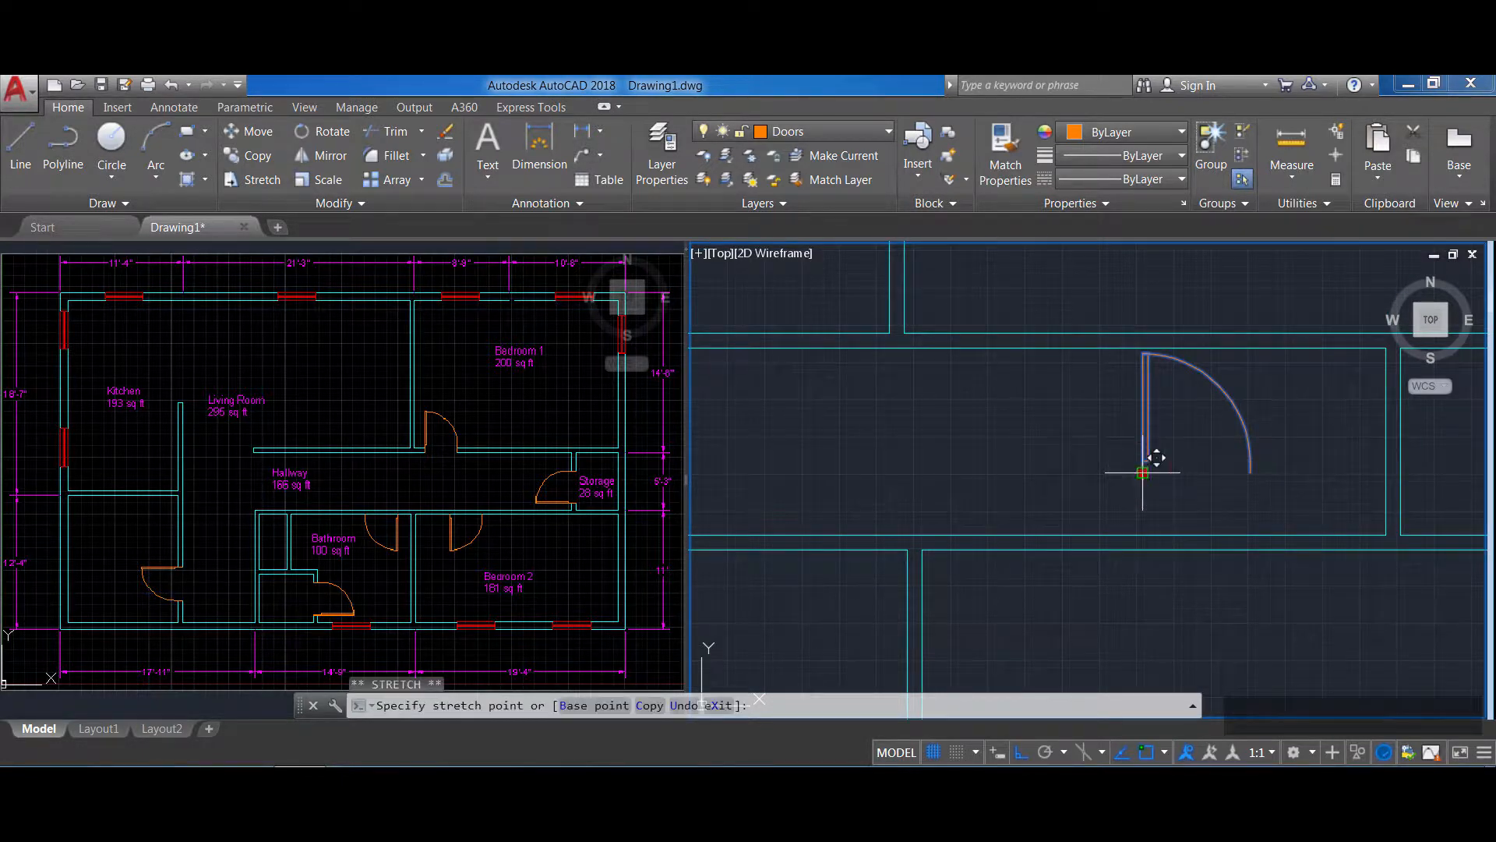
{"action": "middle_click_drag", "start_coordinate": [1015, 303], "coordinate": [1053, 627]}
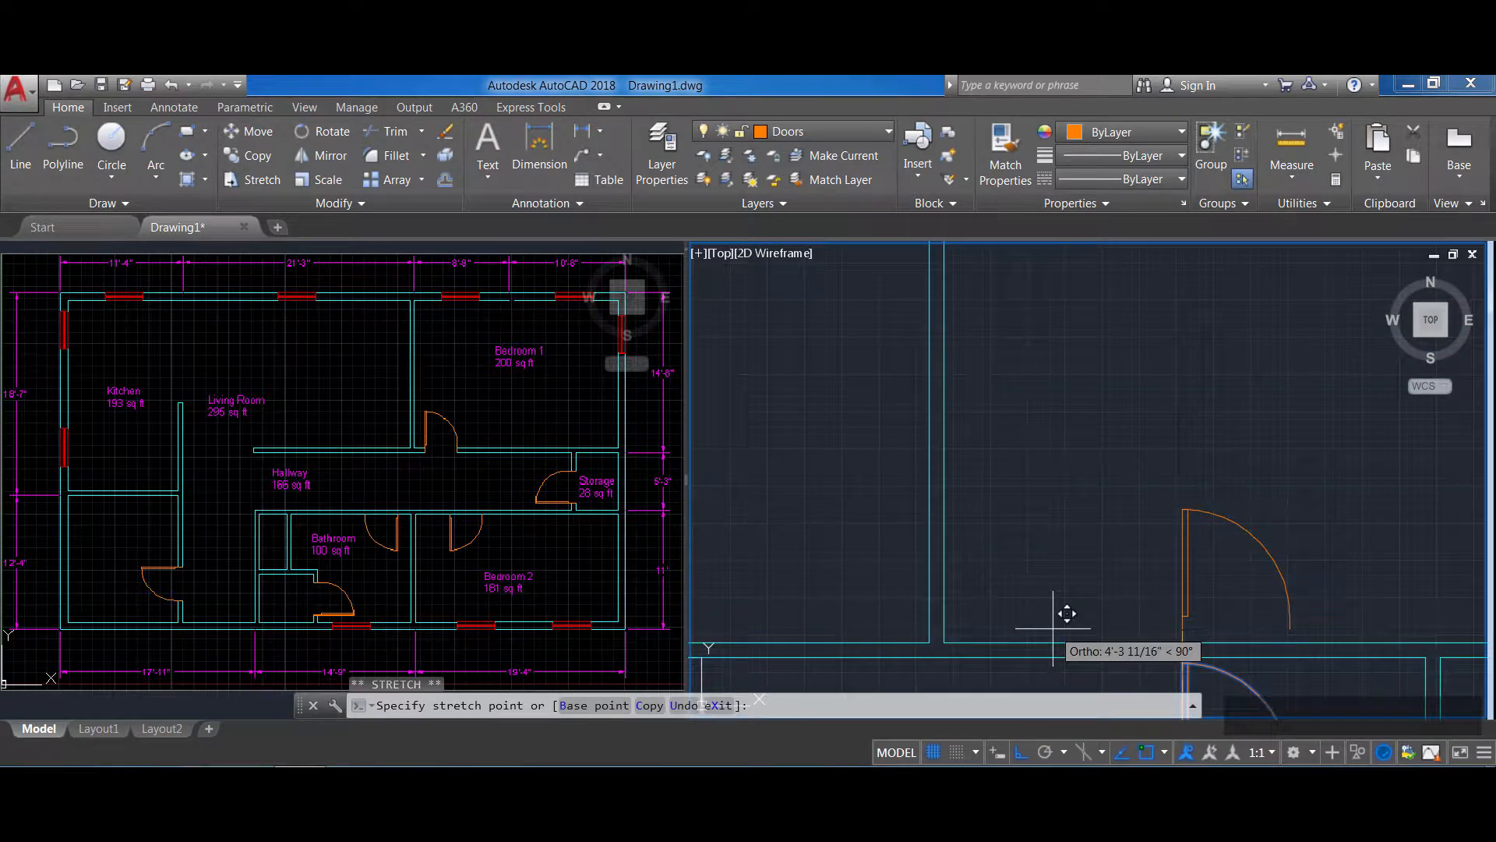
{"action": "key", "text": "F8"}
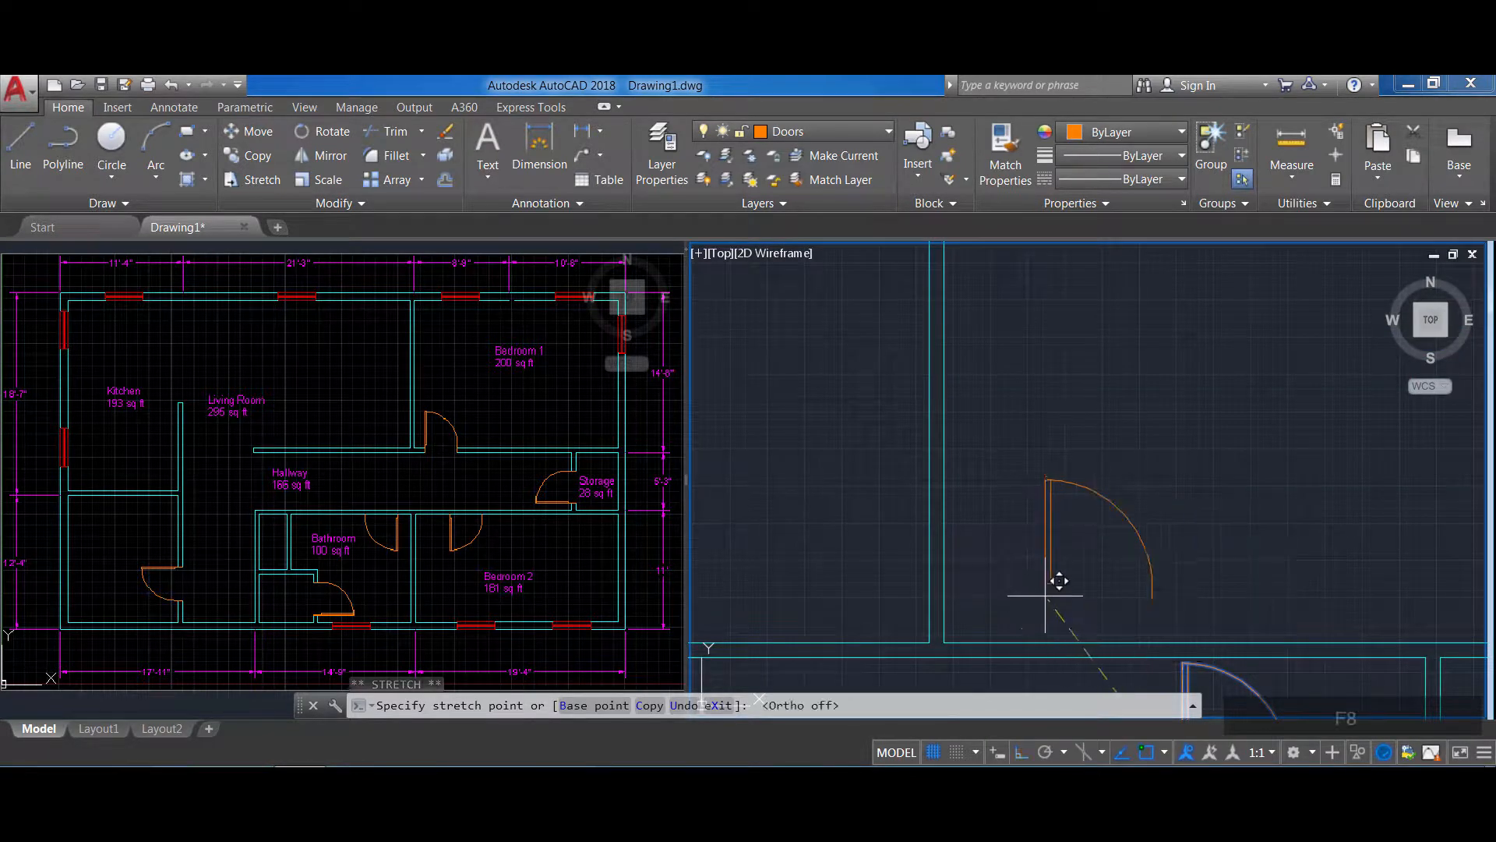
{"action": "middle_click_drag", "start_coordinate": [1035, 594], "coordinate": [1014, 451]}
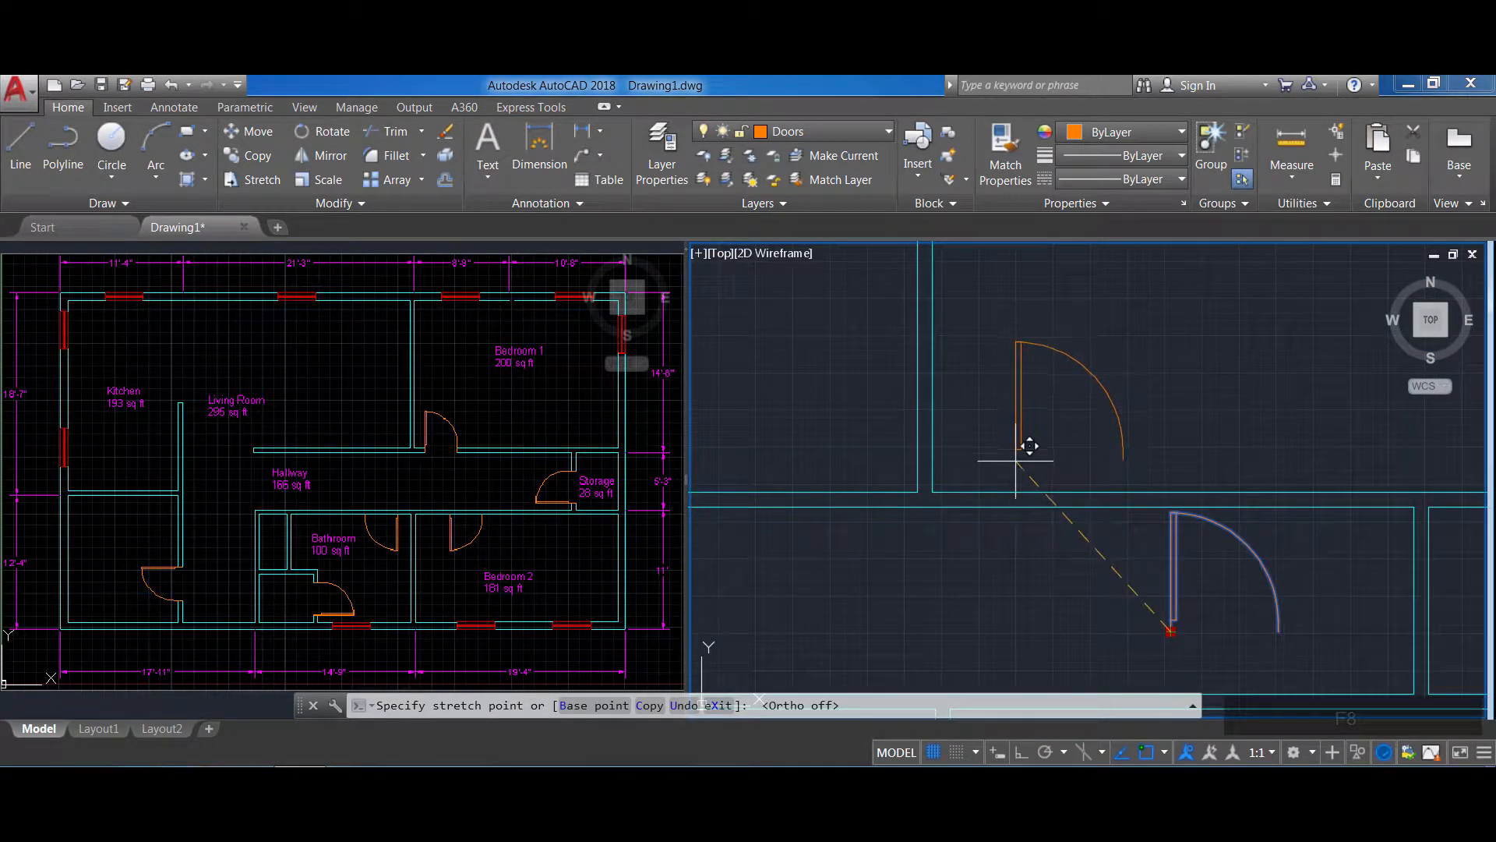
{"action": "left_click", "coordinate": [960, 472]}
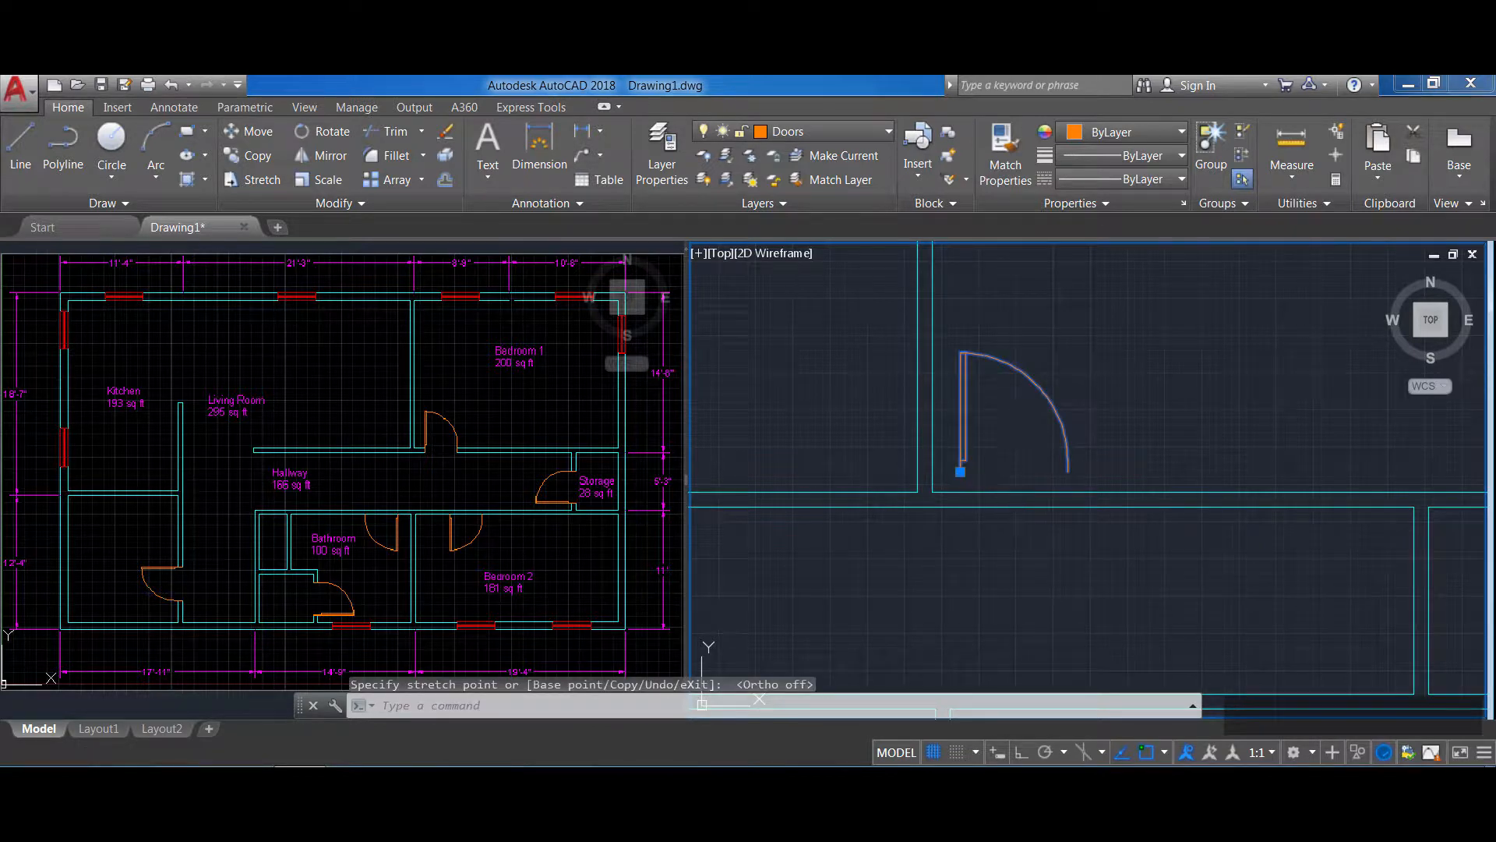
{"action": "key", "text": "Escape"}
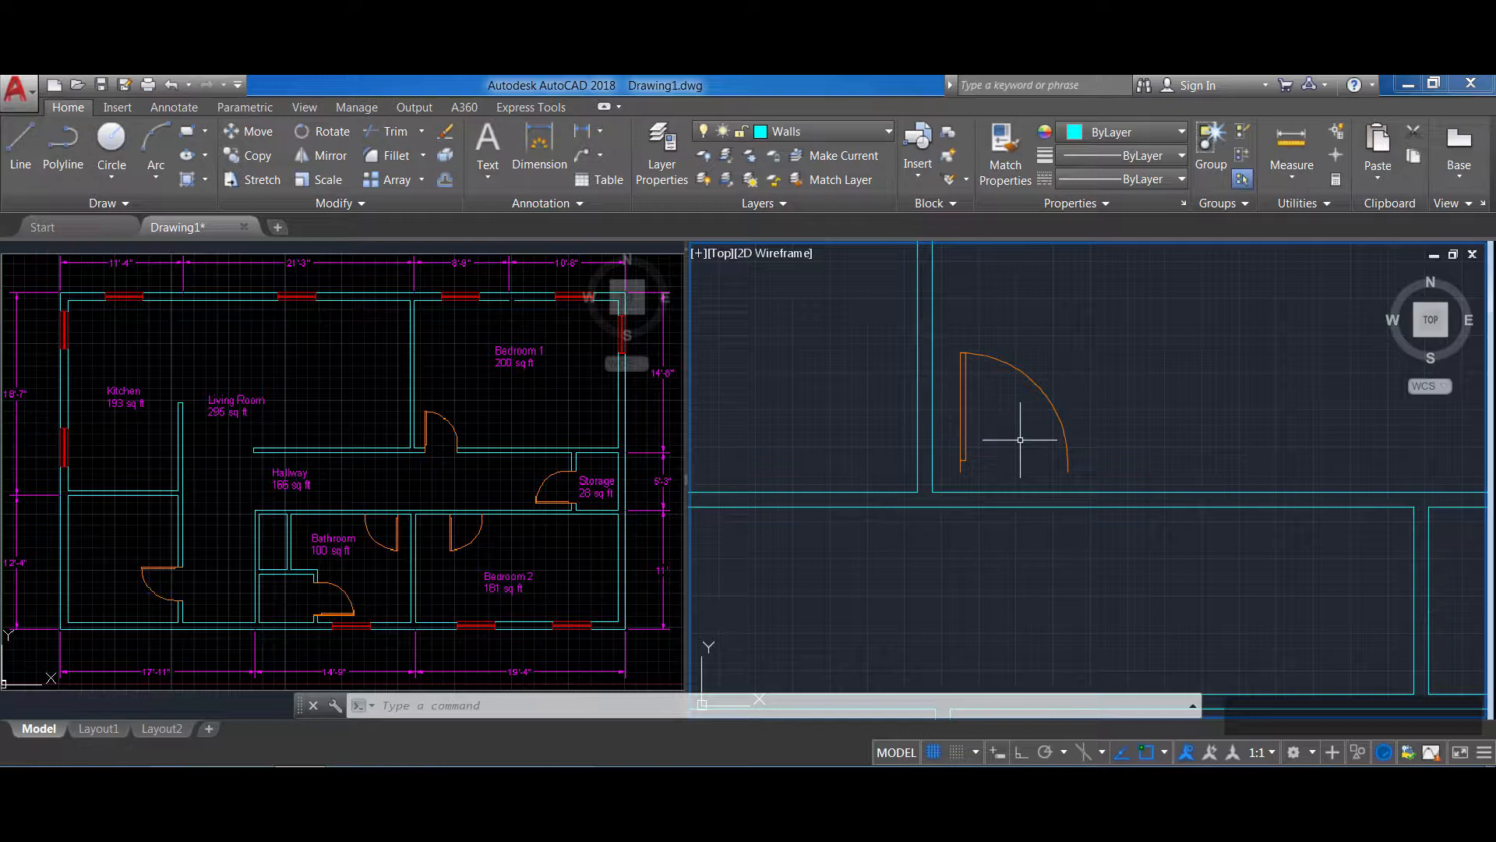
Draw two vertical guide lines from the door's hinge and swing endpoints down across the hallway wall, the second about 2'-3" long
{"action": "type", "text": "L"}
{"action": "key", "text": "Return"}
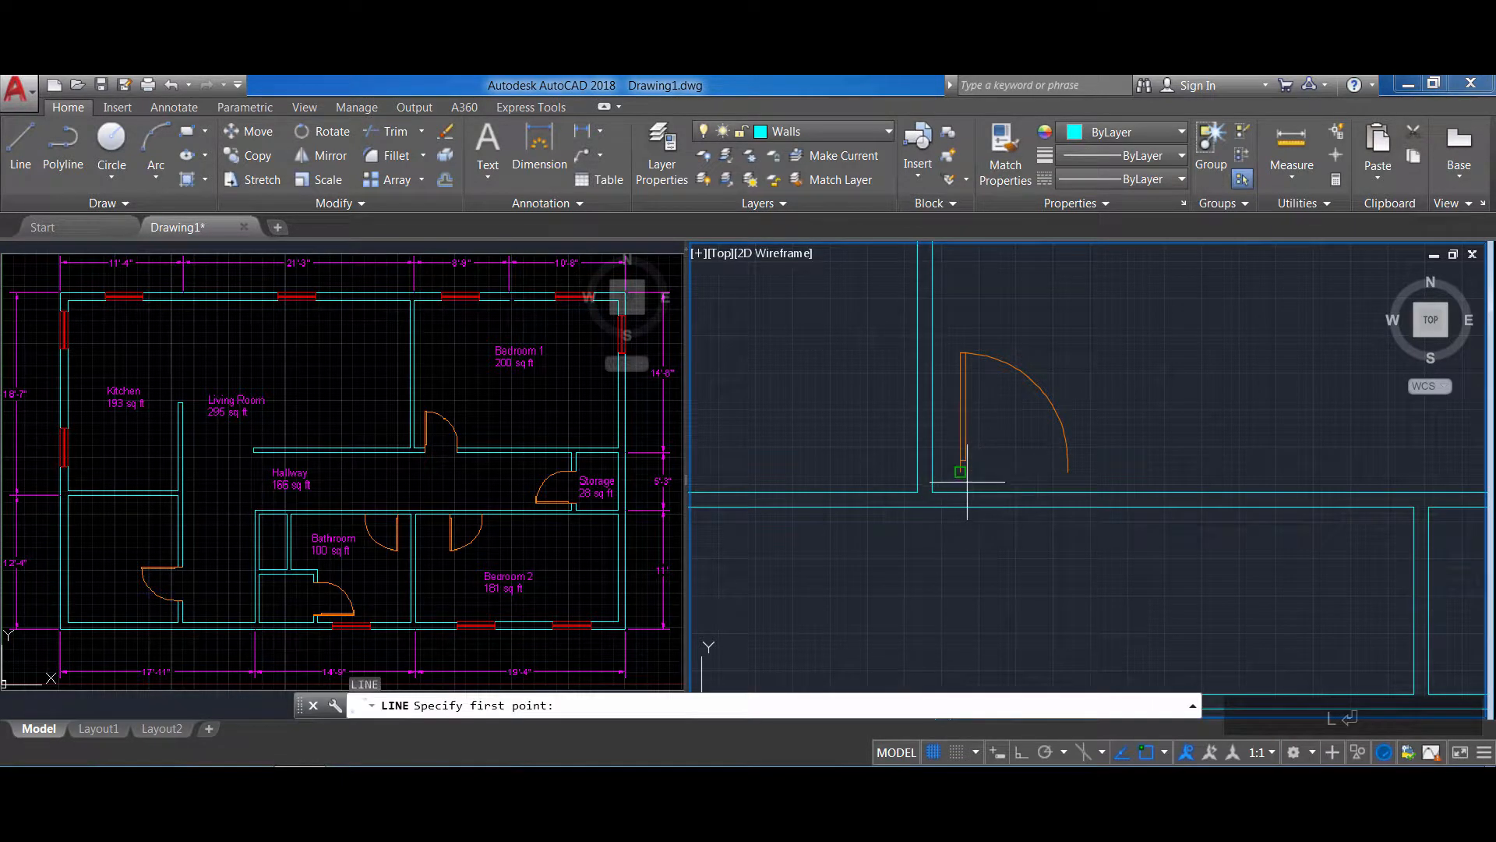
{"action": "left_click", "coordinate": [961, 470]}
{"action": "left_click", "coordinate": [961, 546]}
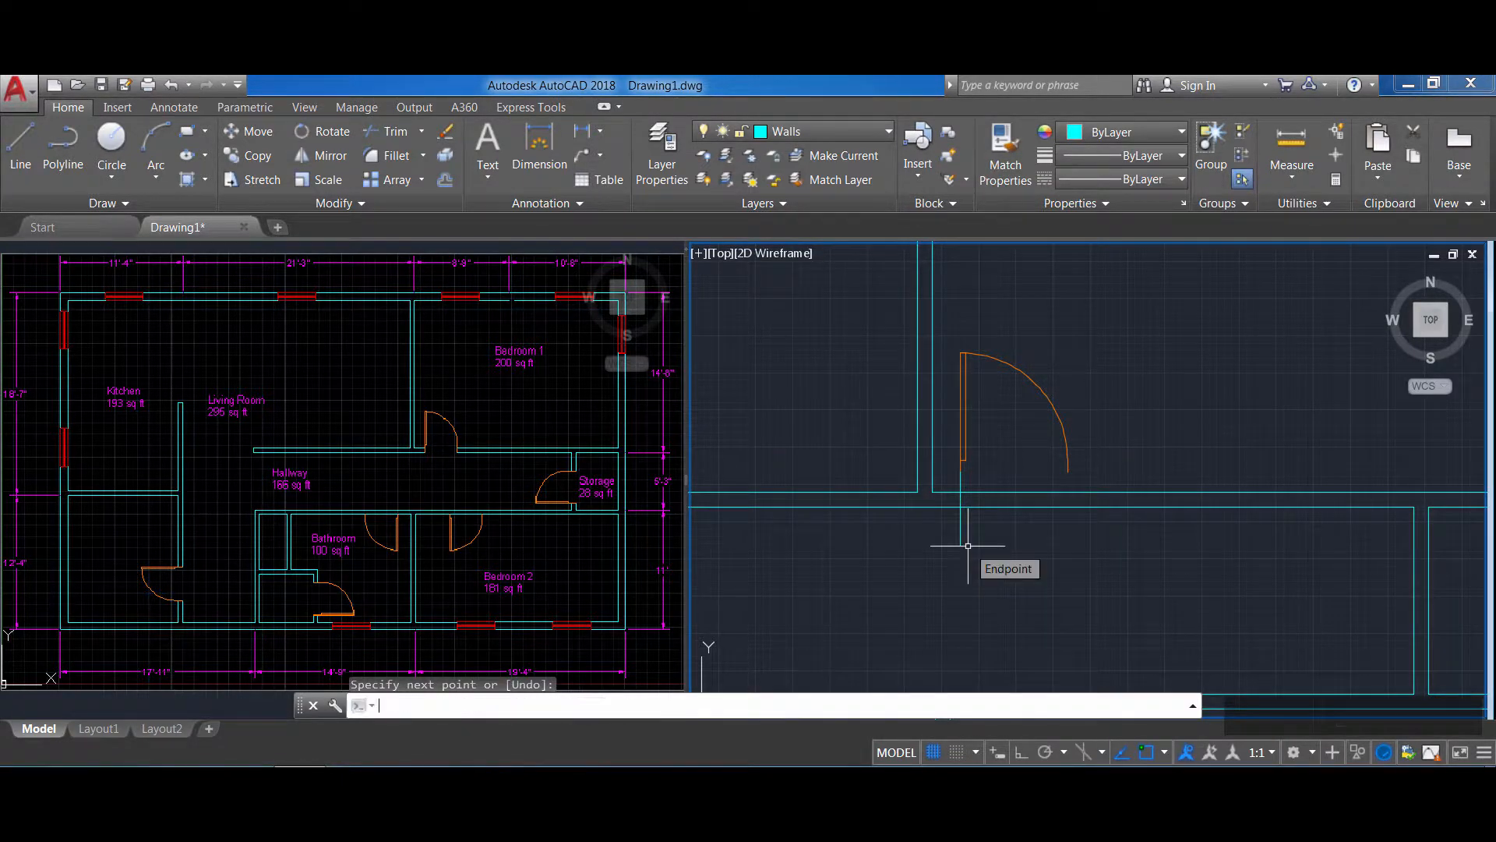
{"action": "key", "text": "Return"}
{"action": "key", "text": "Return"}
{"action": "left_click", "coordinate": [1068, 470]}
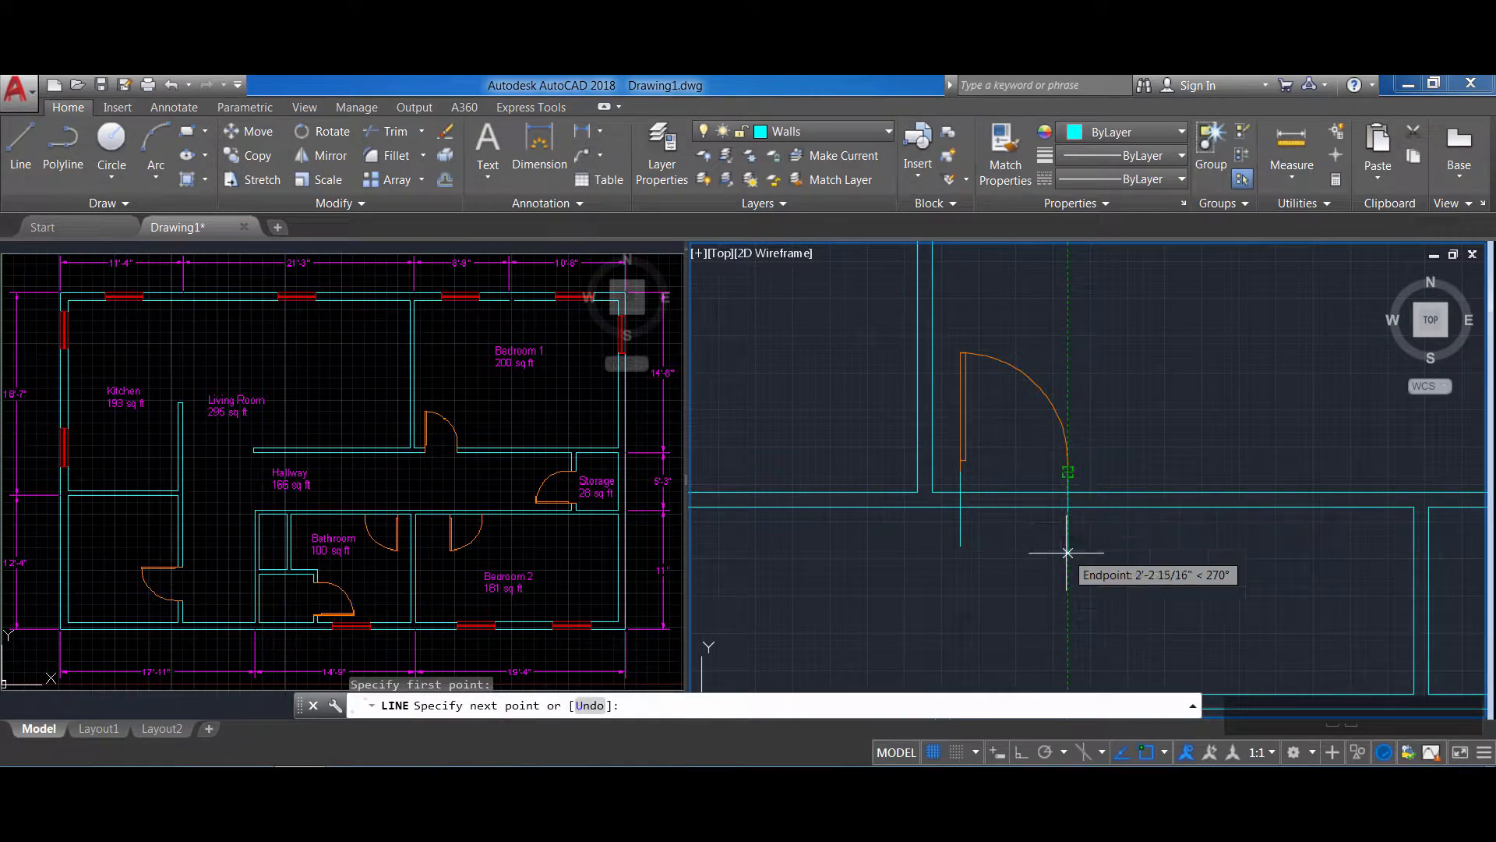
{"action": "left_click", "coordinate": [1068, 552]}
{"action": "key", "text": "Return"}
{"action": "key", "text": "Escape"}
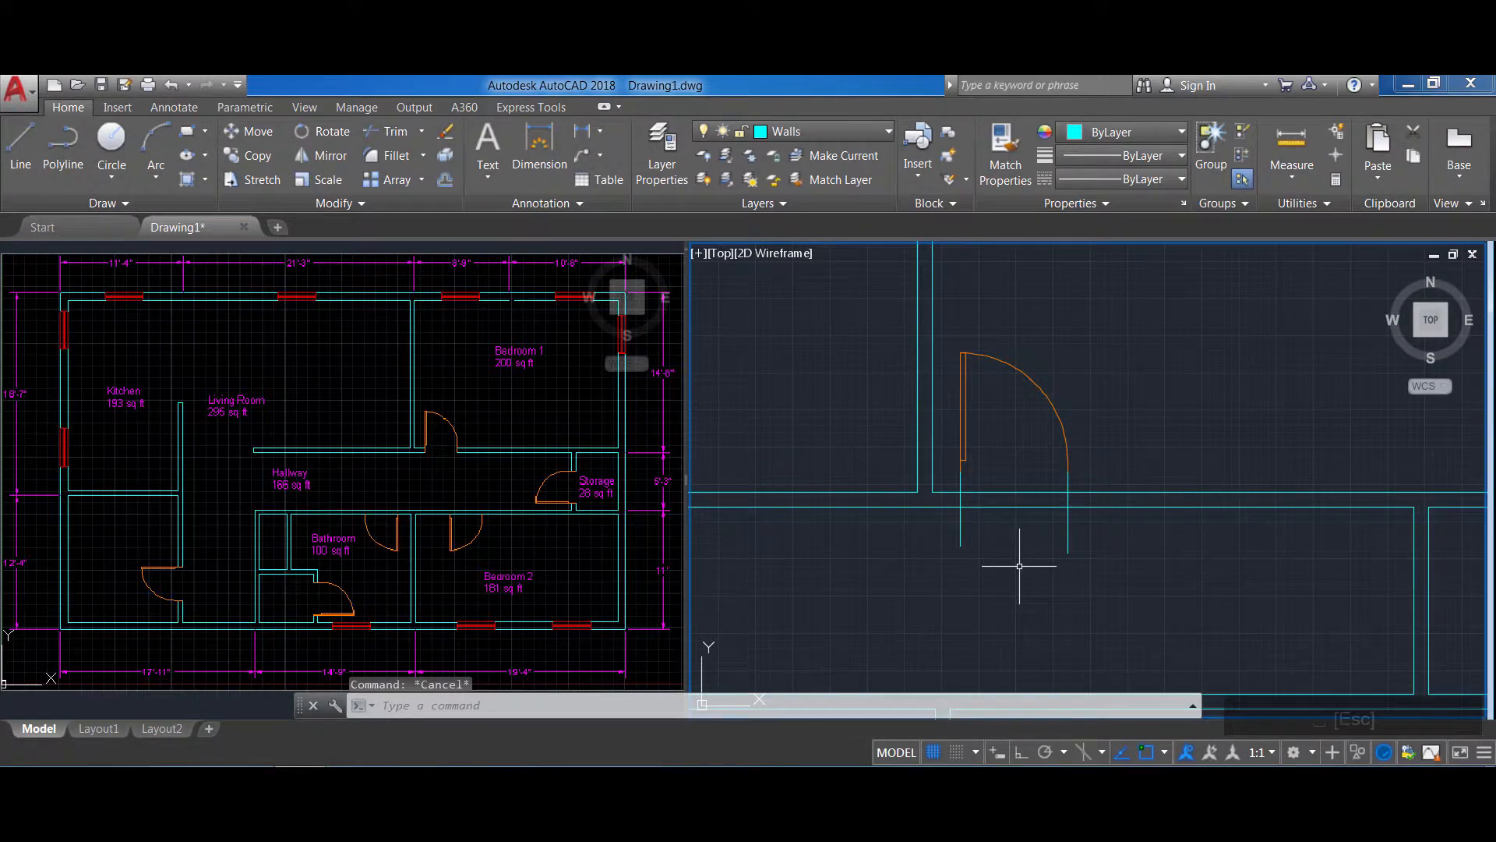
Trim the guide lines below the hallway wall and both wall lines between them to open the Bedroom 1 doorway
{"action": "type", "text": "tr"}
{"action": "key", "text": "Return"}
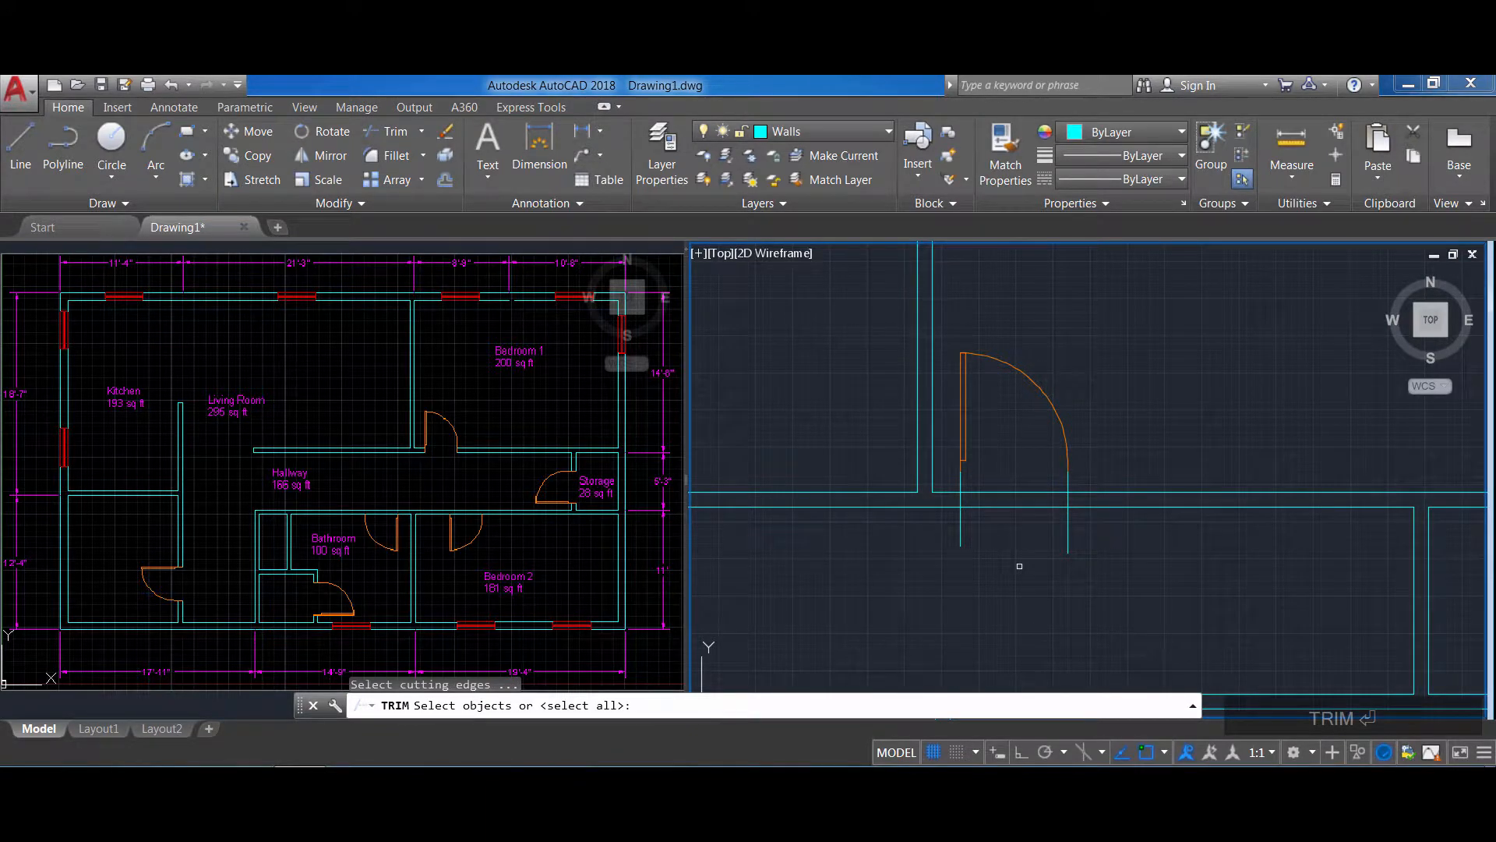
{"action": "left_click", "coordinate": [1092, 600]}
{"action": "left_click", "coordinate": [921, 389]}
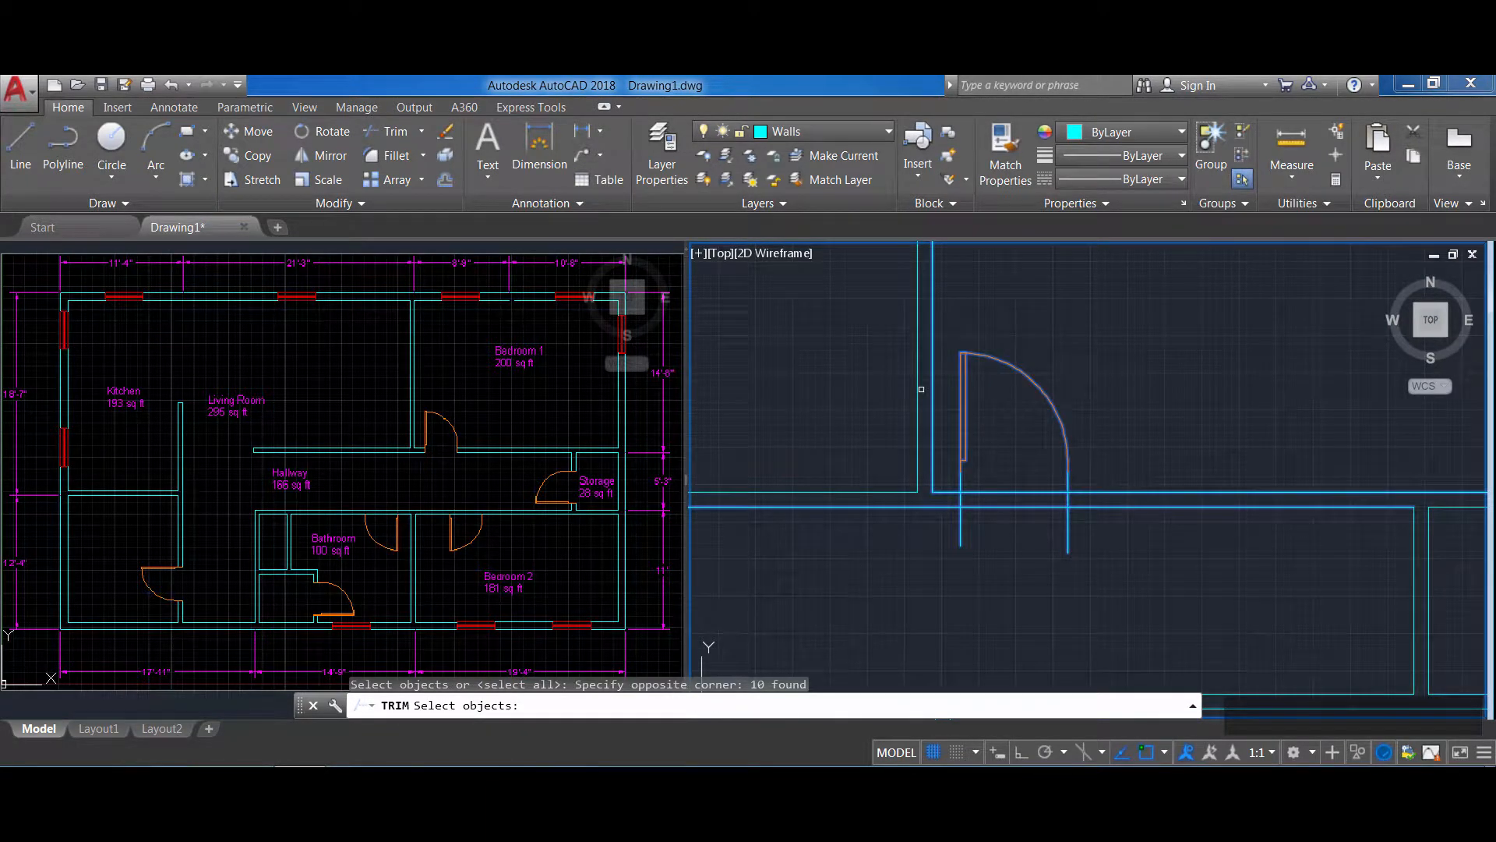
{"action": "key", "text": "Return"}
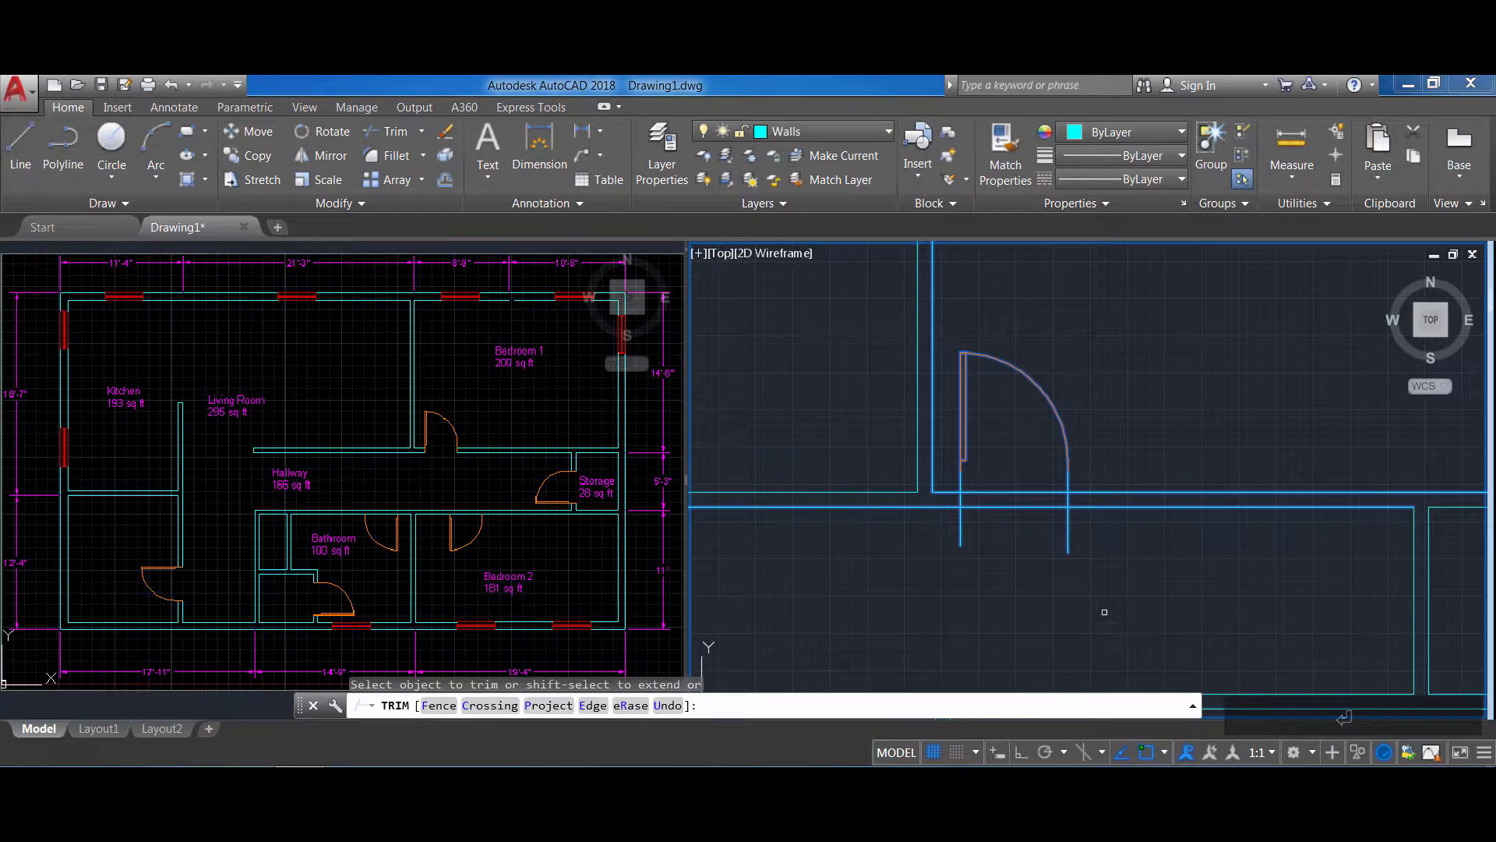
{"action": "left_click", "coordinate": [1105, 579]}
{"action": "left_click", "coordinate": [930, 533]}
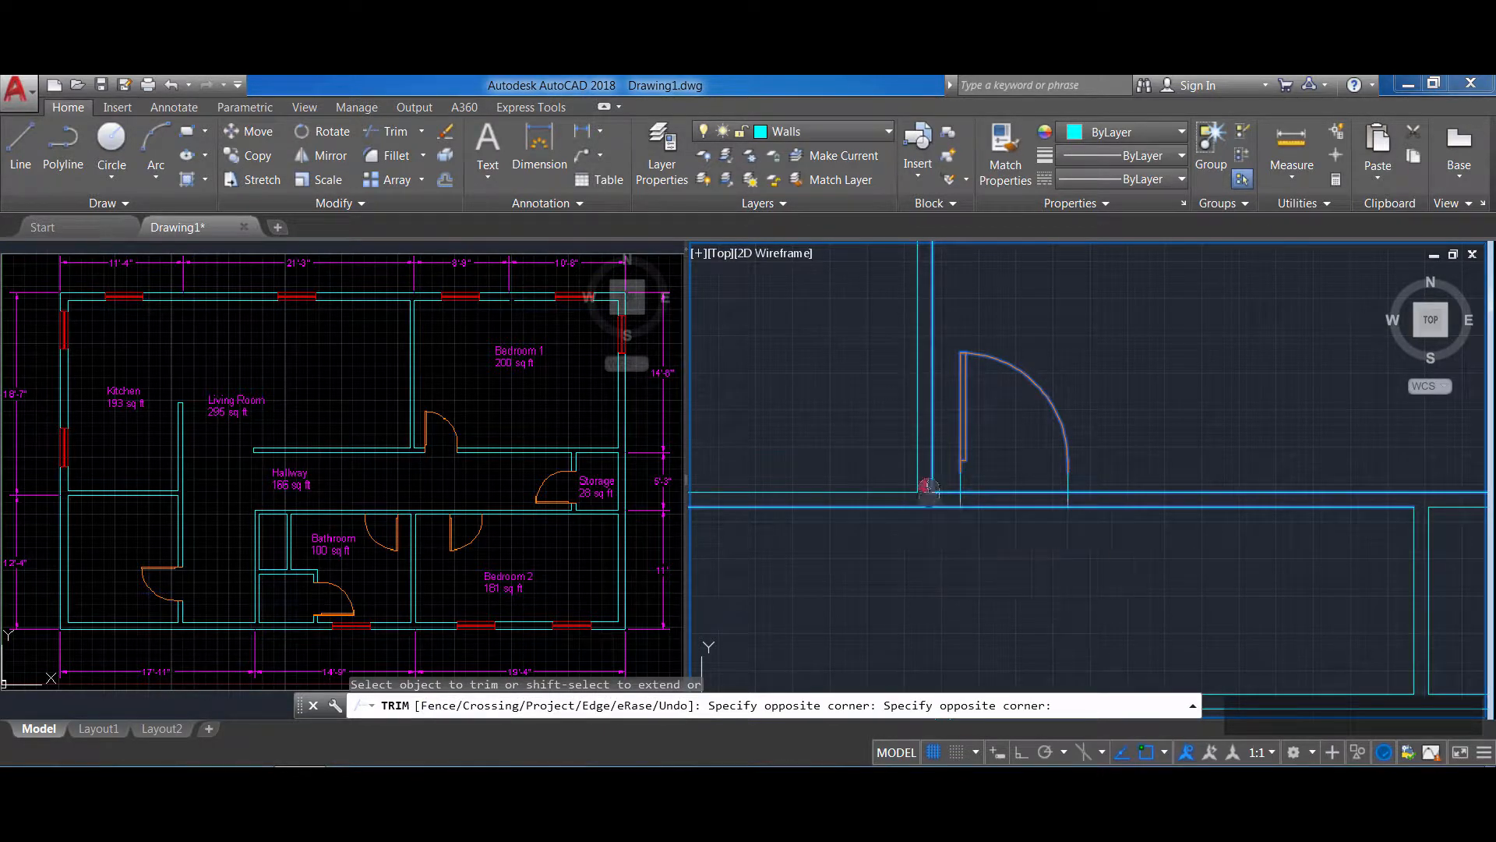
{"action": "left_click", "coordinate": [928, 488]}
{"action": "left_click", "coordinate": [1022, 551]}
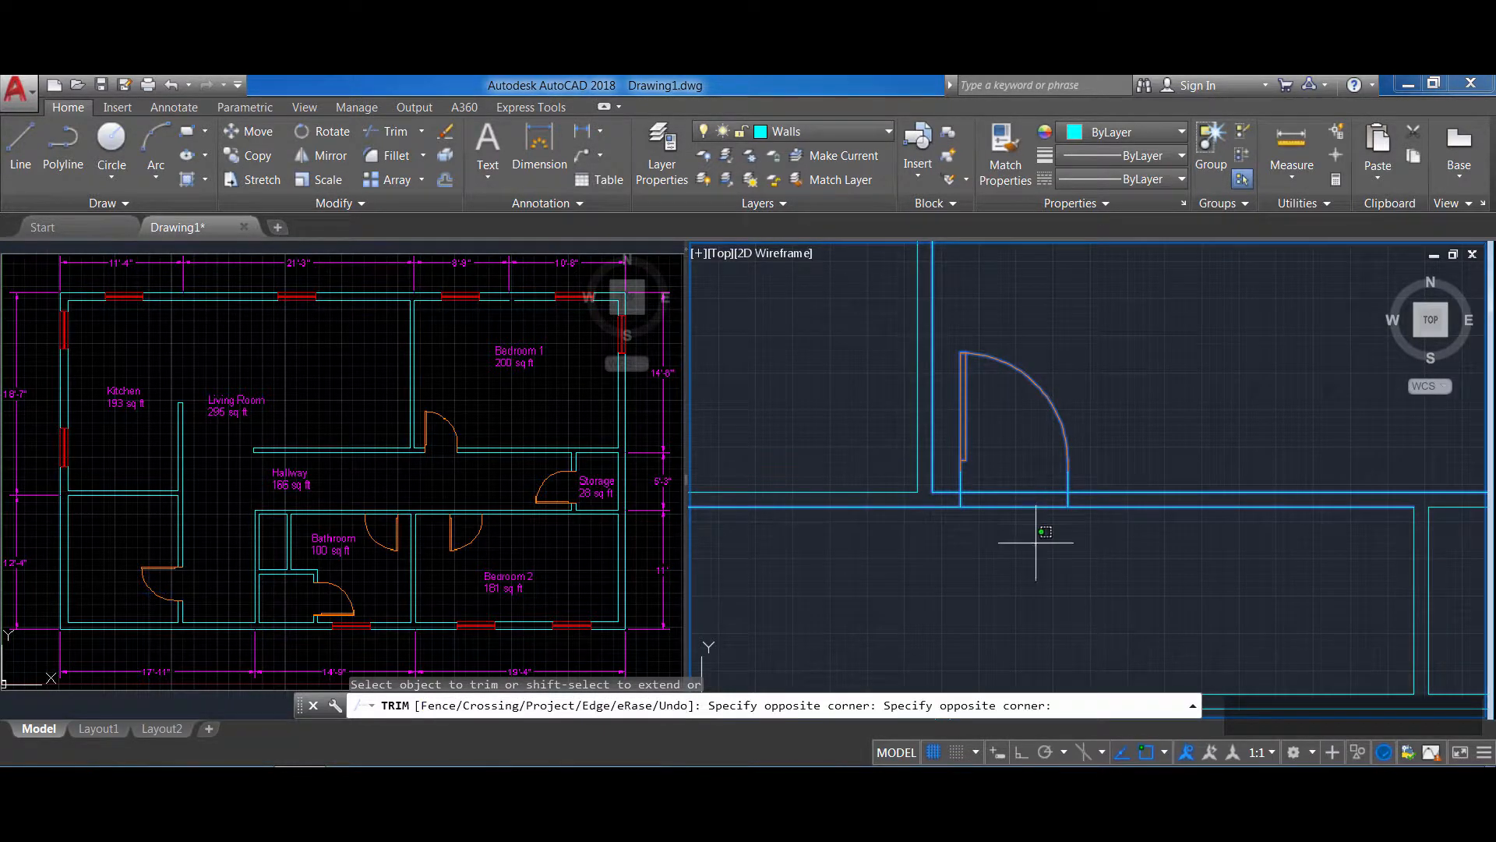
{"action": "left_click", "coordinate": [1009, 493]}
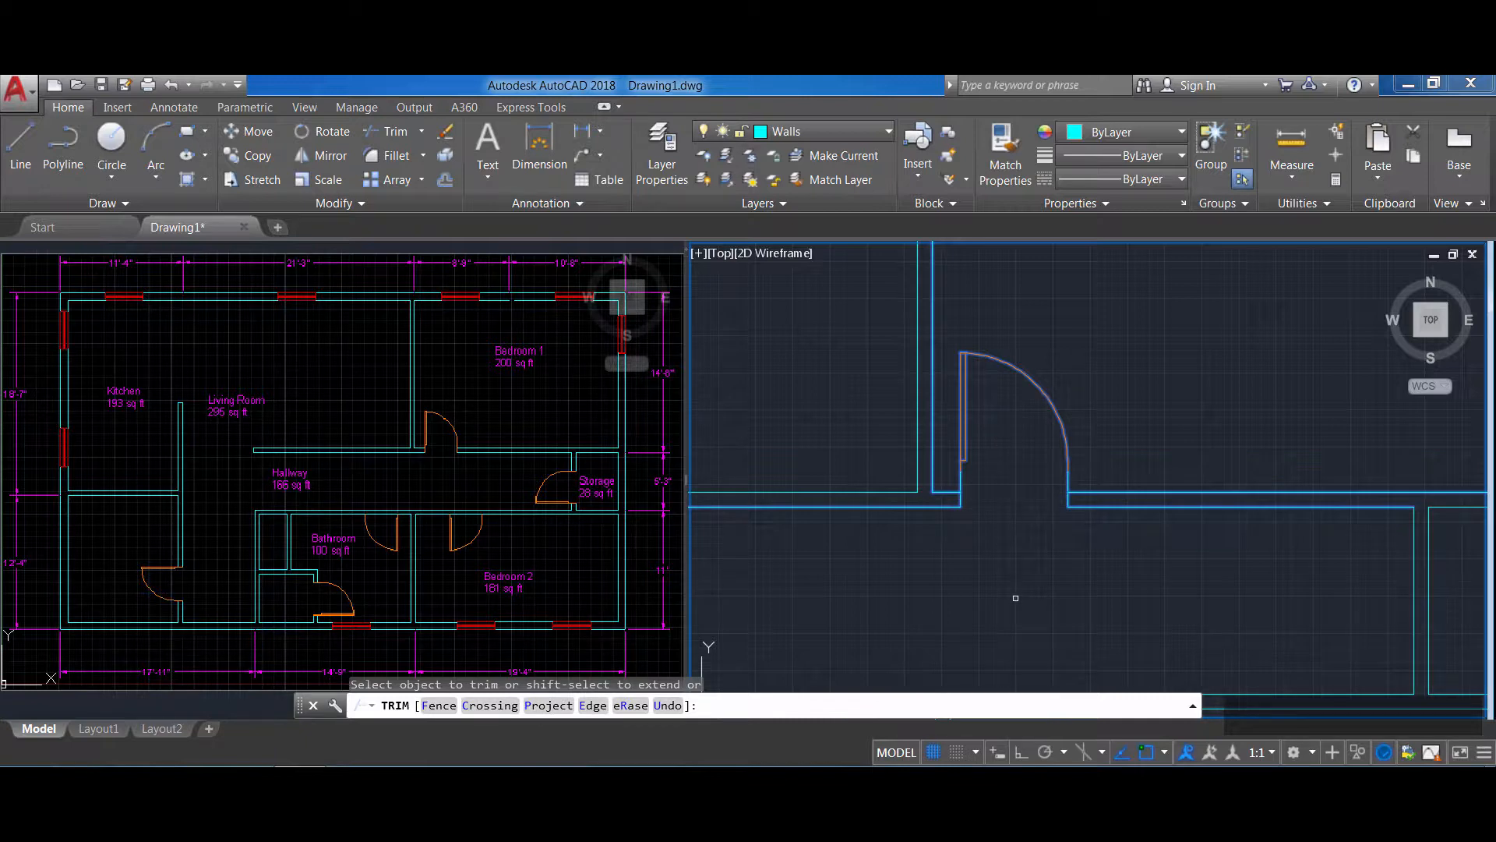
{"action": "key", "text": "Escape"}
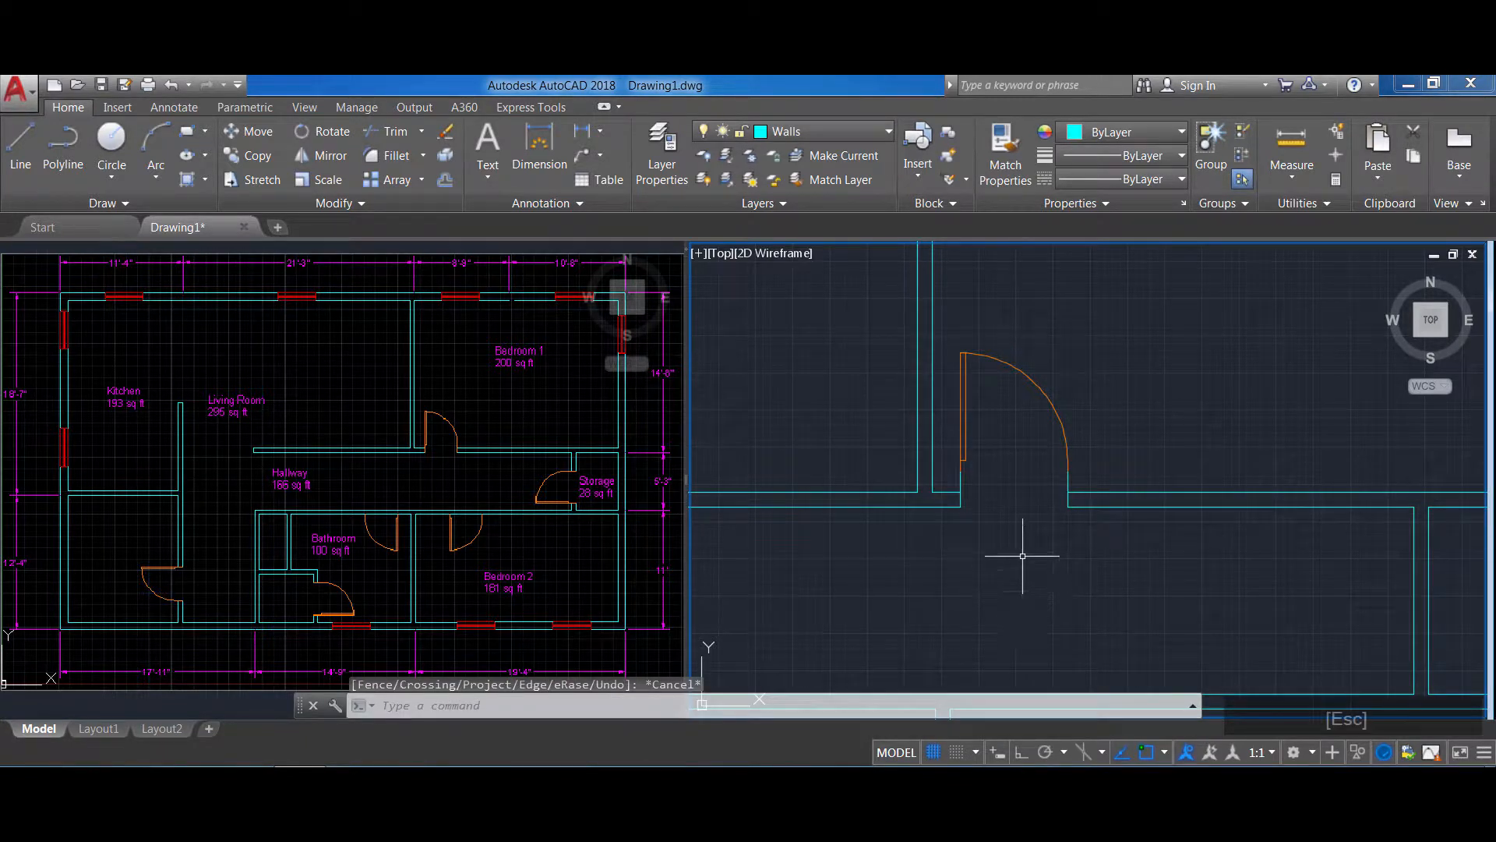
Delete the two leftover vertical guide lines at the Bedroom 1 doorway
{"action": "left_click", "coordinate": [1069, 480]}
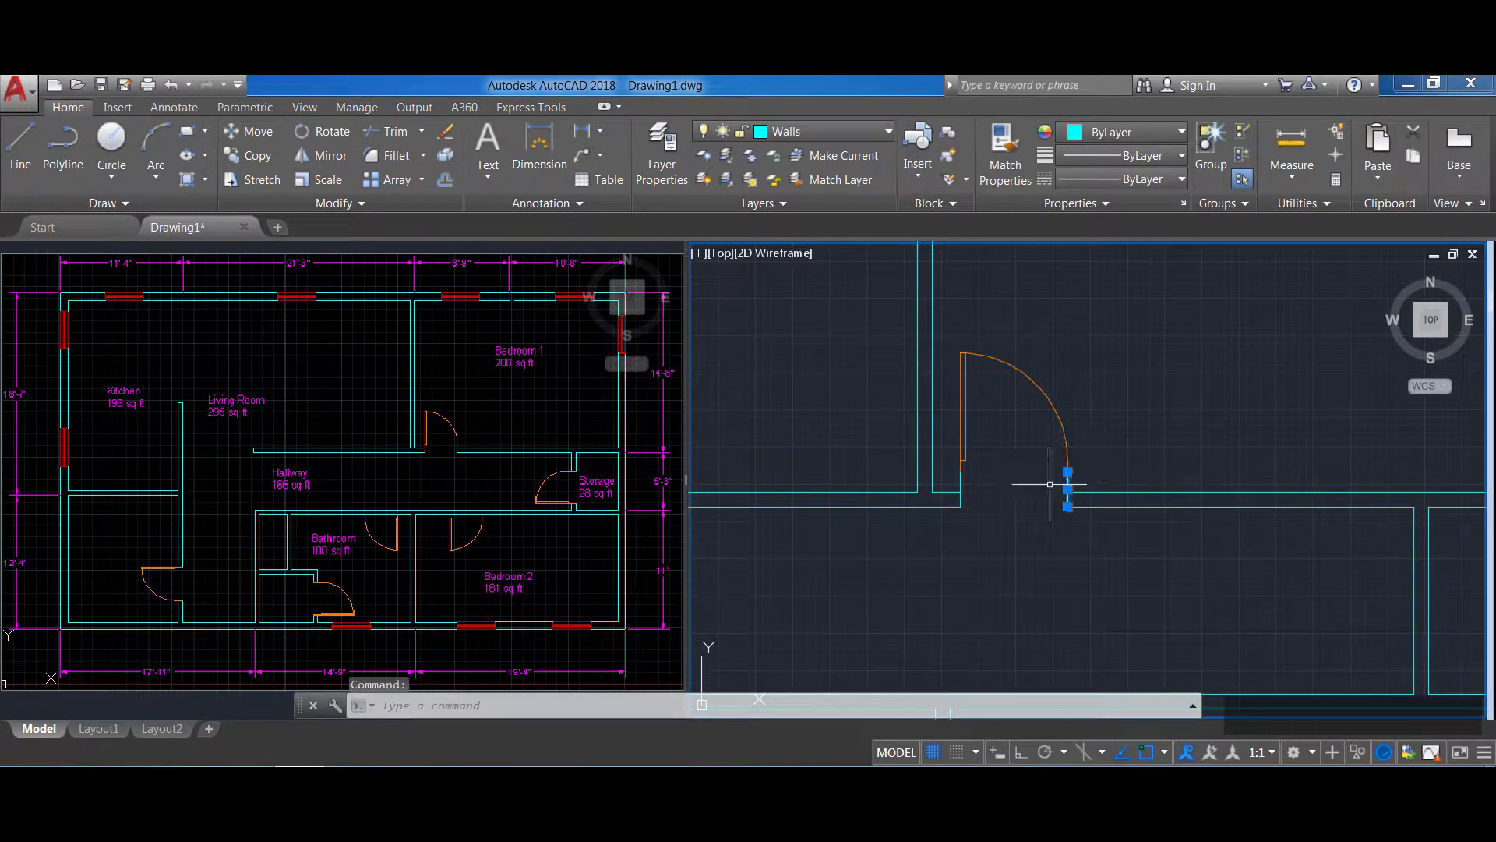
{"action": "left_click", "coordinate": [960, 489]}
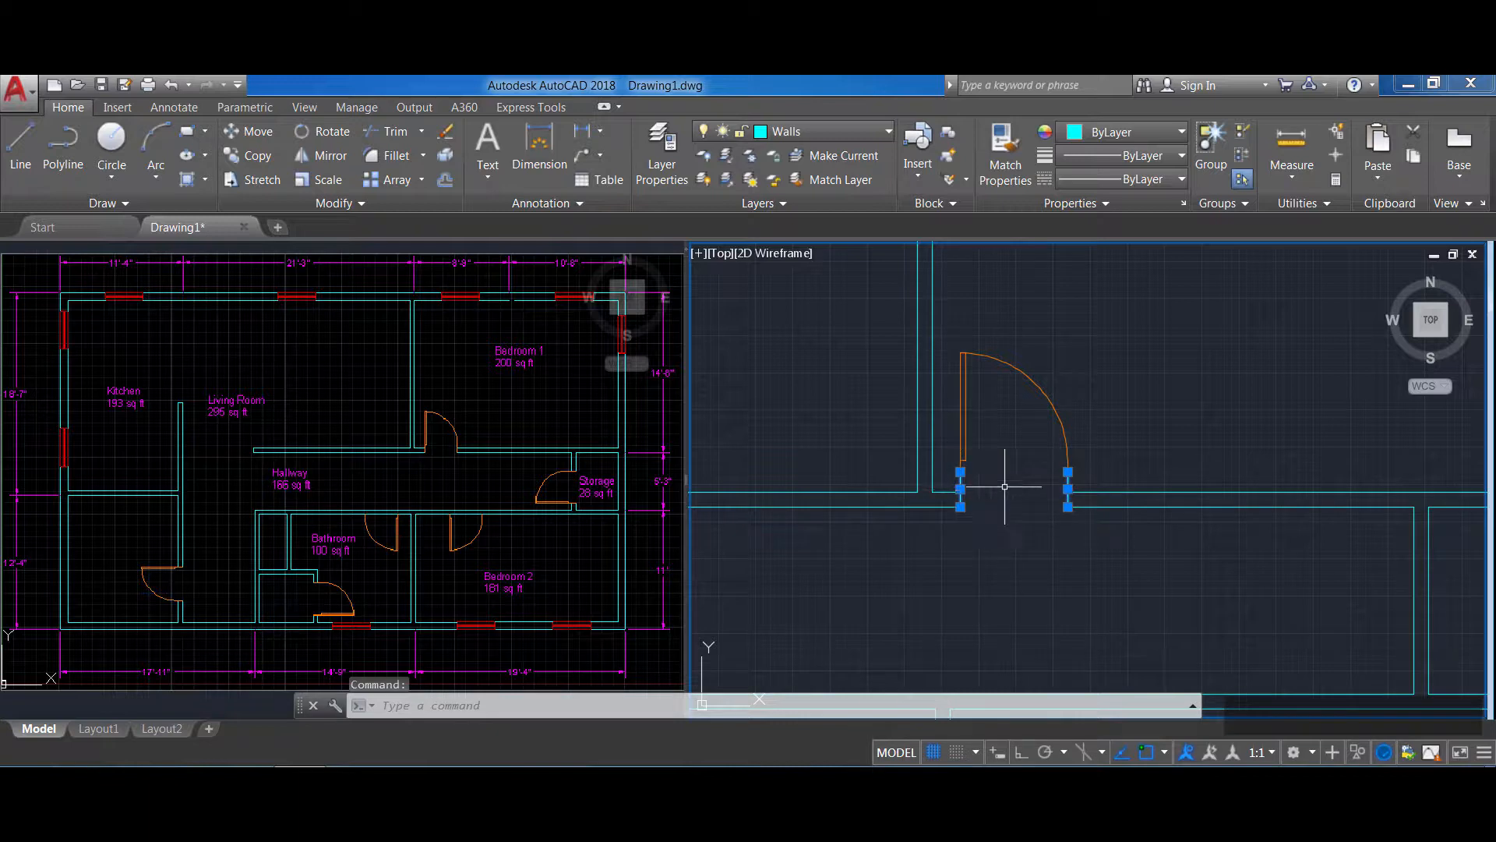
{"action": "key", "text": "Delete"}
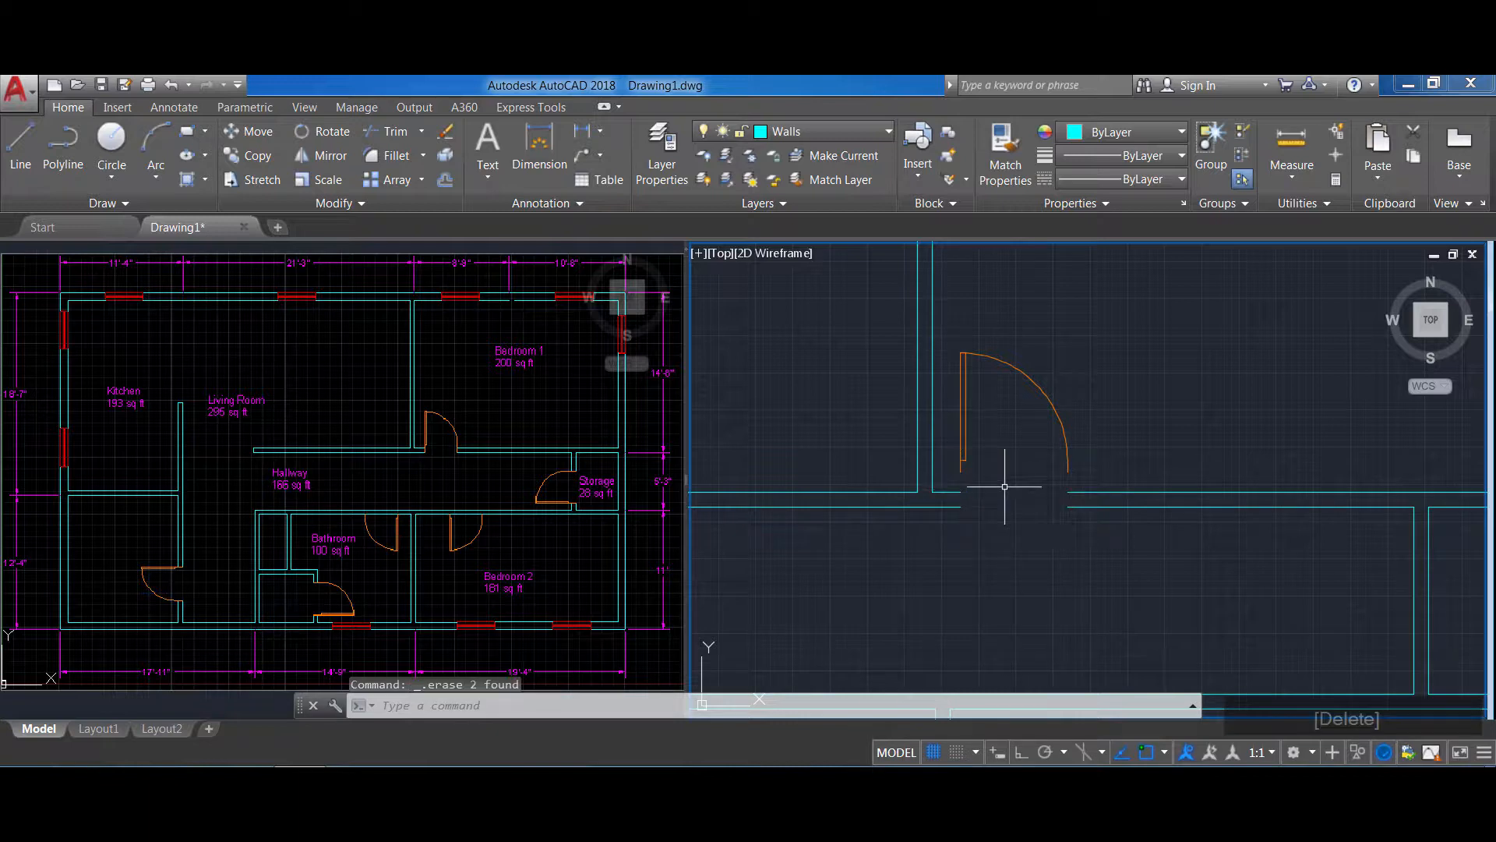
Move the door by its hinge point to the wall's hallway-side corner on the partition side of the opening
{"action": "left_click", "coordinate": [961, 425]}
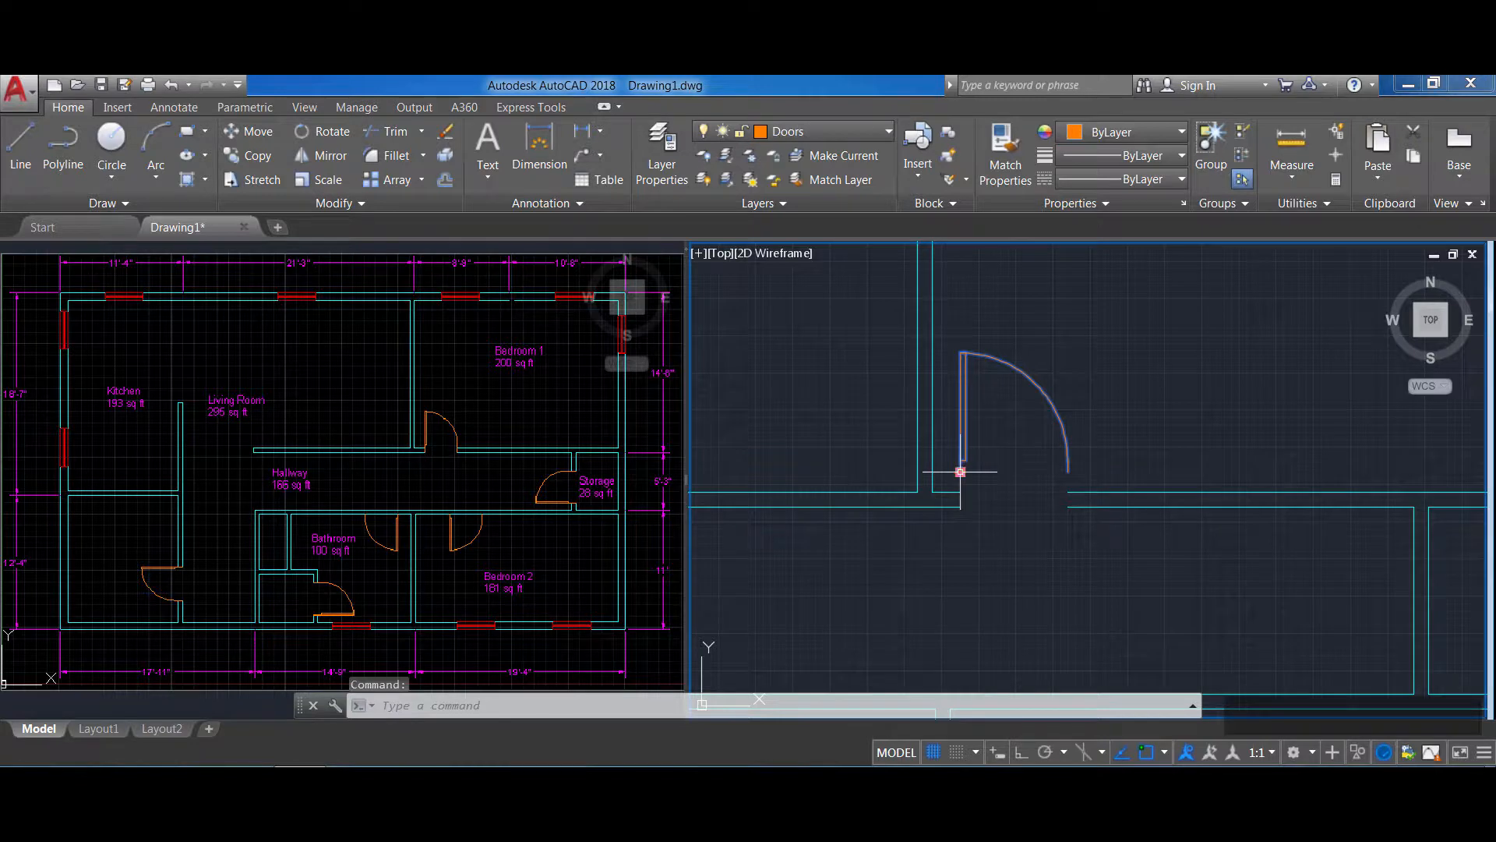
{"action": "left_click", "coordinate": [961, 472]}
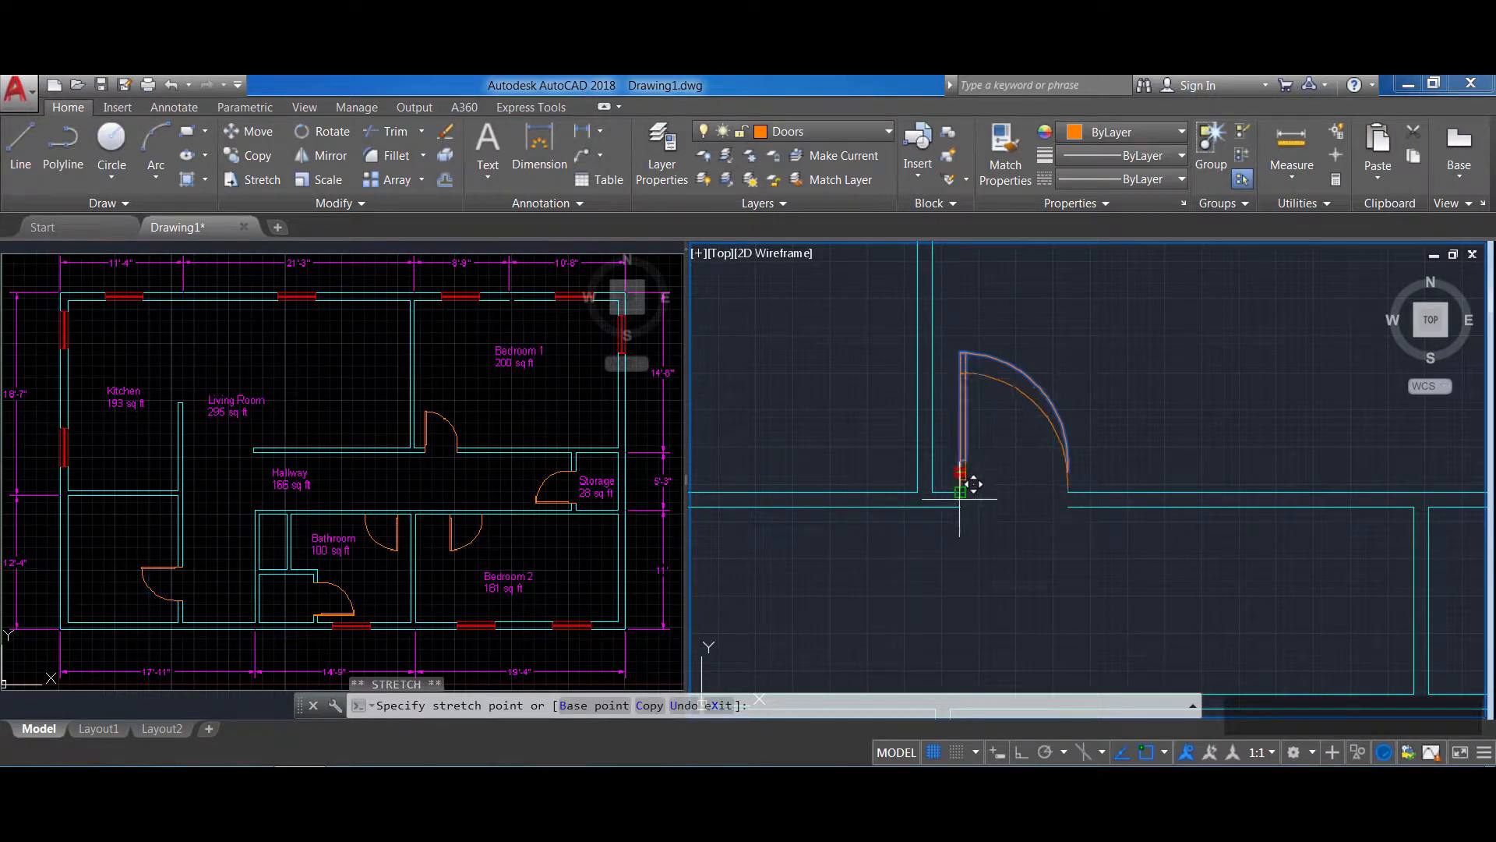
{"action": "left_click", "coordinate": [961, 507]}
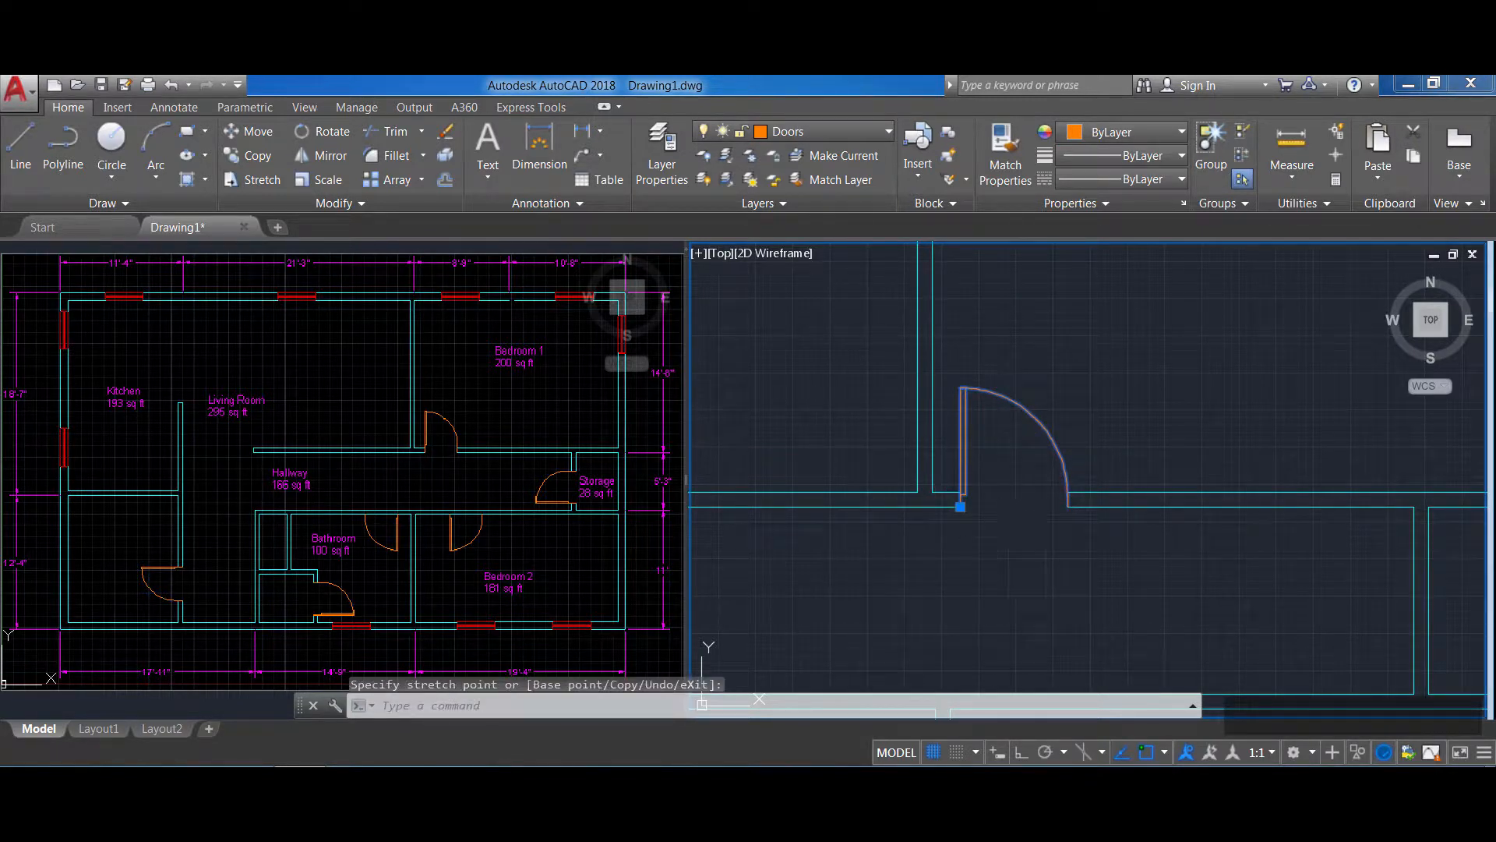
{"action": "key", "text": "Escape"}
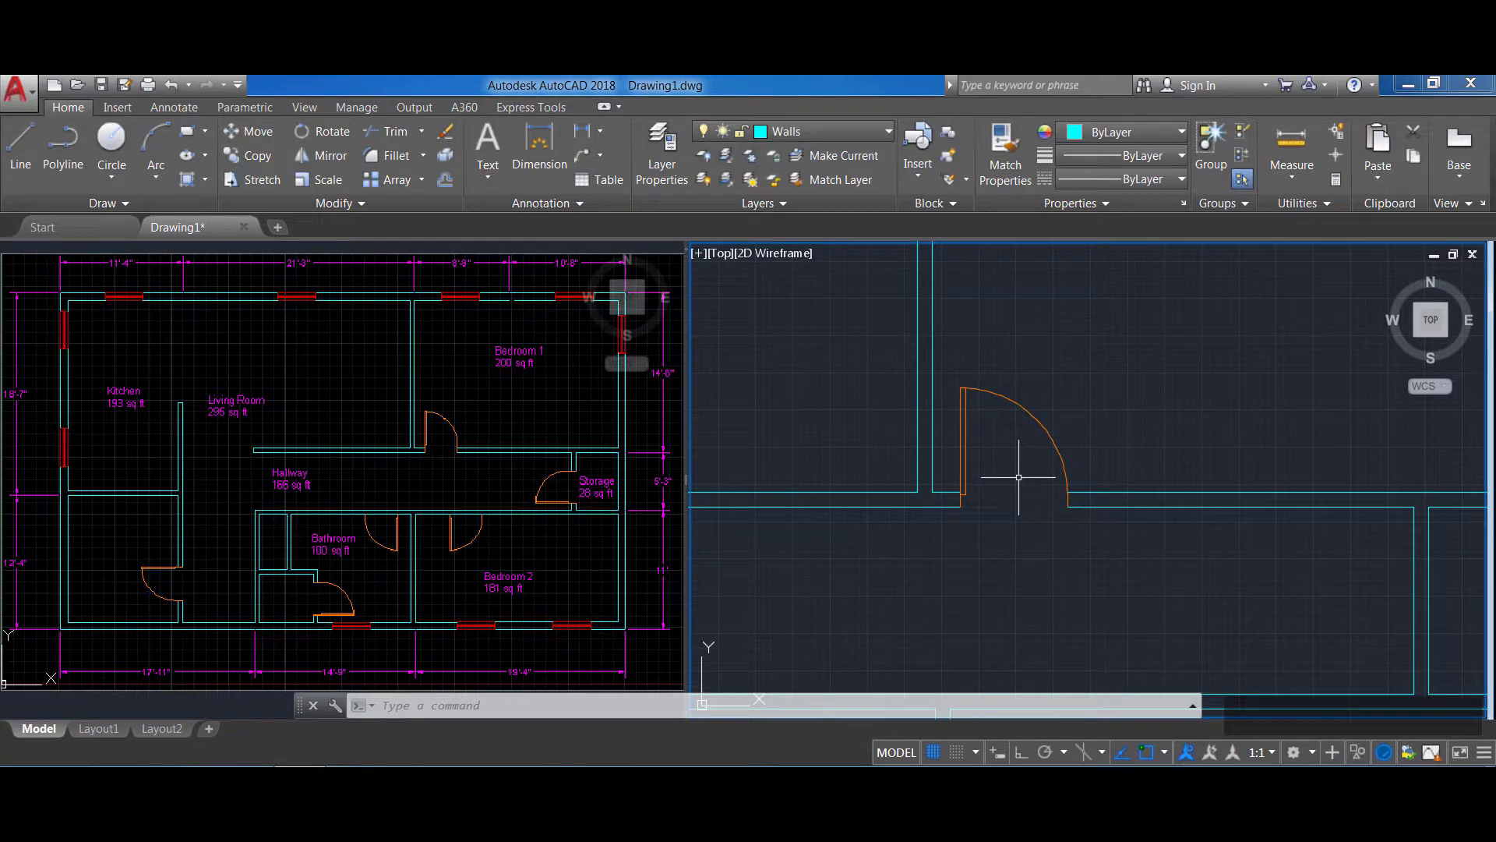
Copy the Bedroom 1 door and paste the duplicate in the hallway beside the storage room wall
{"action": "scroll", "coordinate": [1018, 476], "scroll_direction": "down", "scroll_amount": 2}
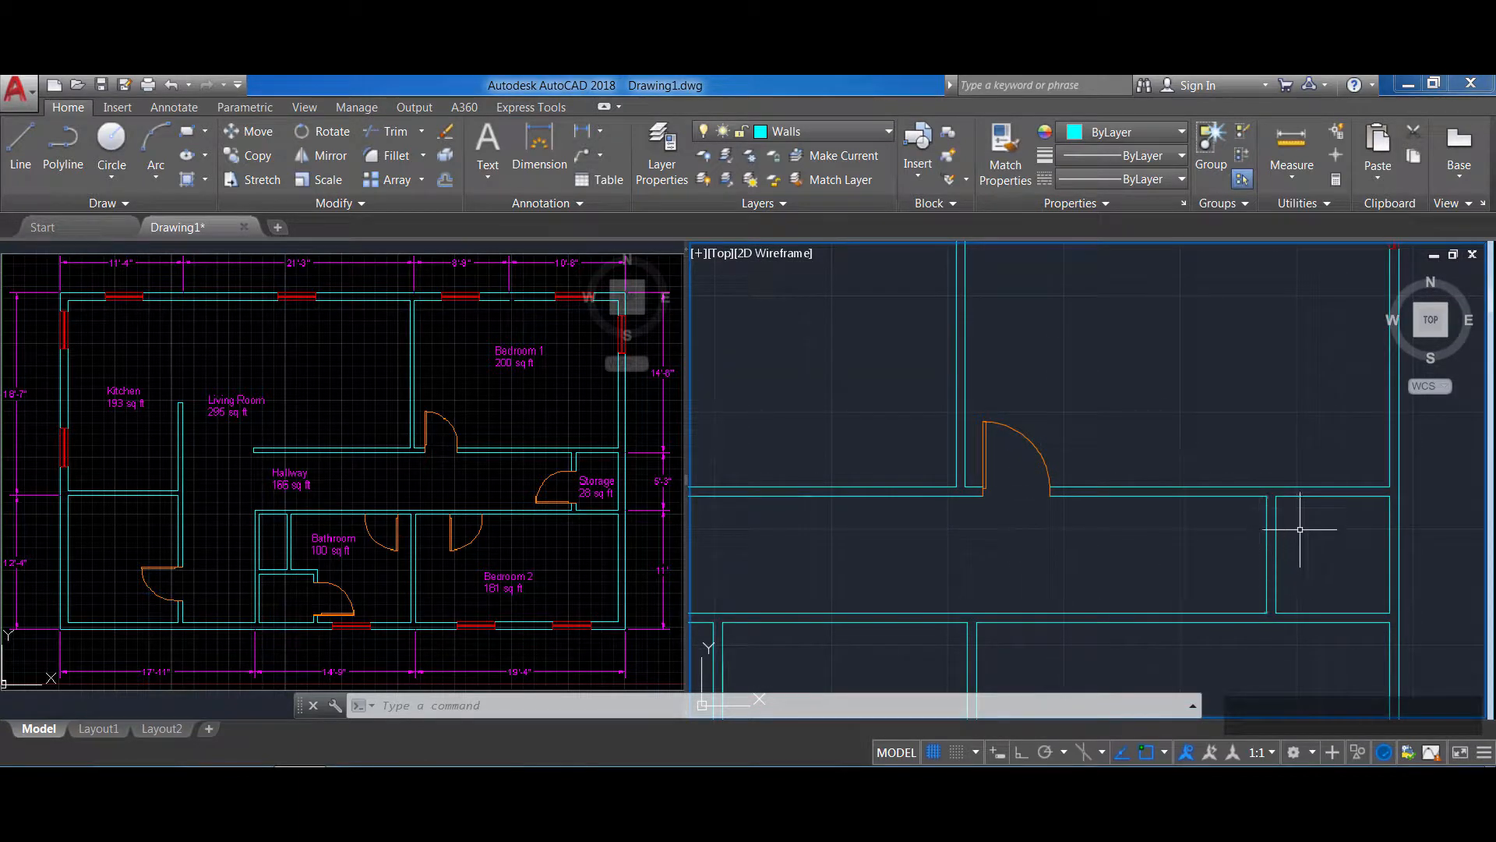
{"action": "left_click", "coordinate": [978, 434]}
{"action": "key", "text": "ctrl+c"}
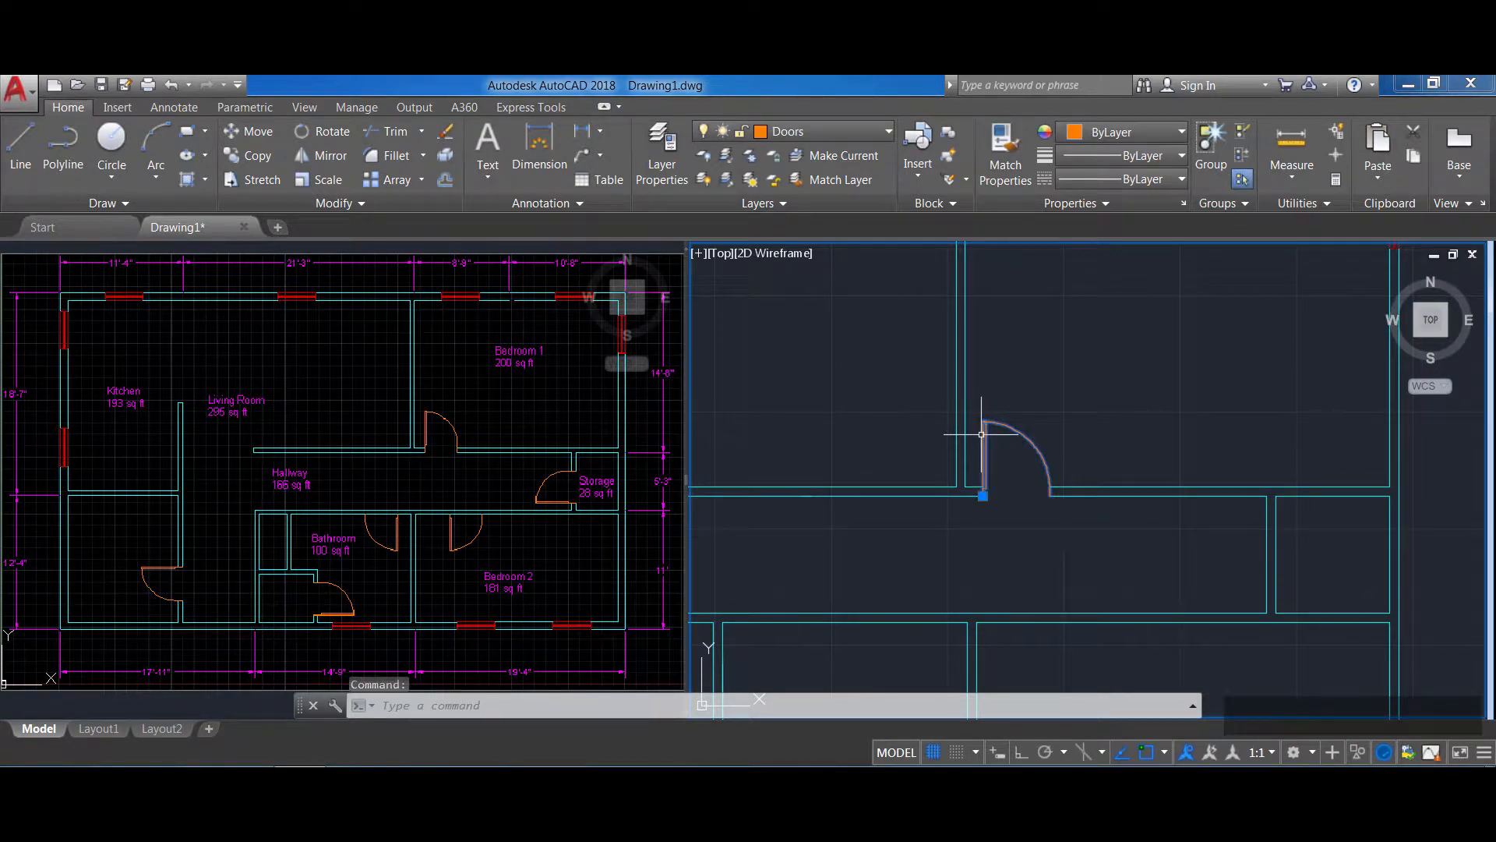
{"action": "key", "text": "ctrl+v"}
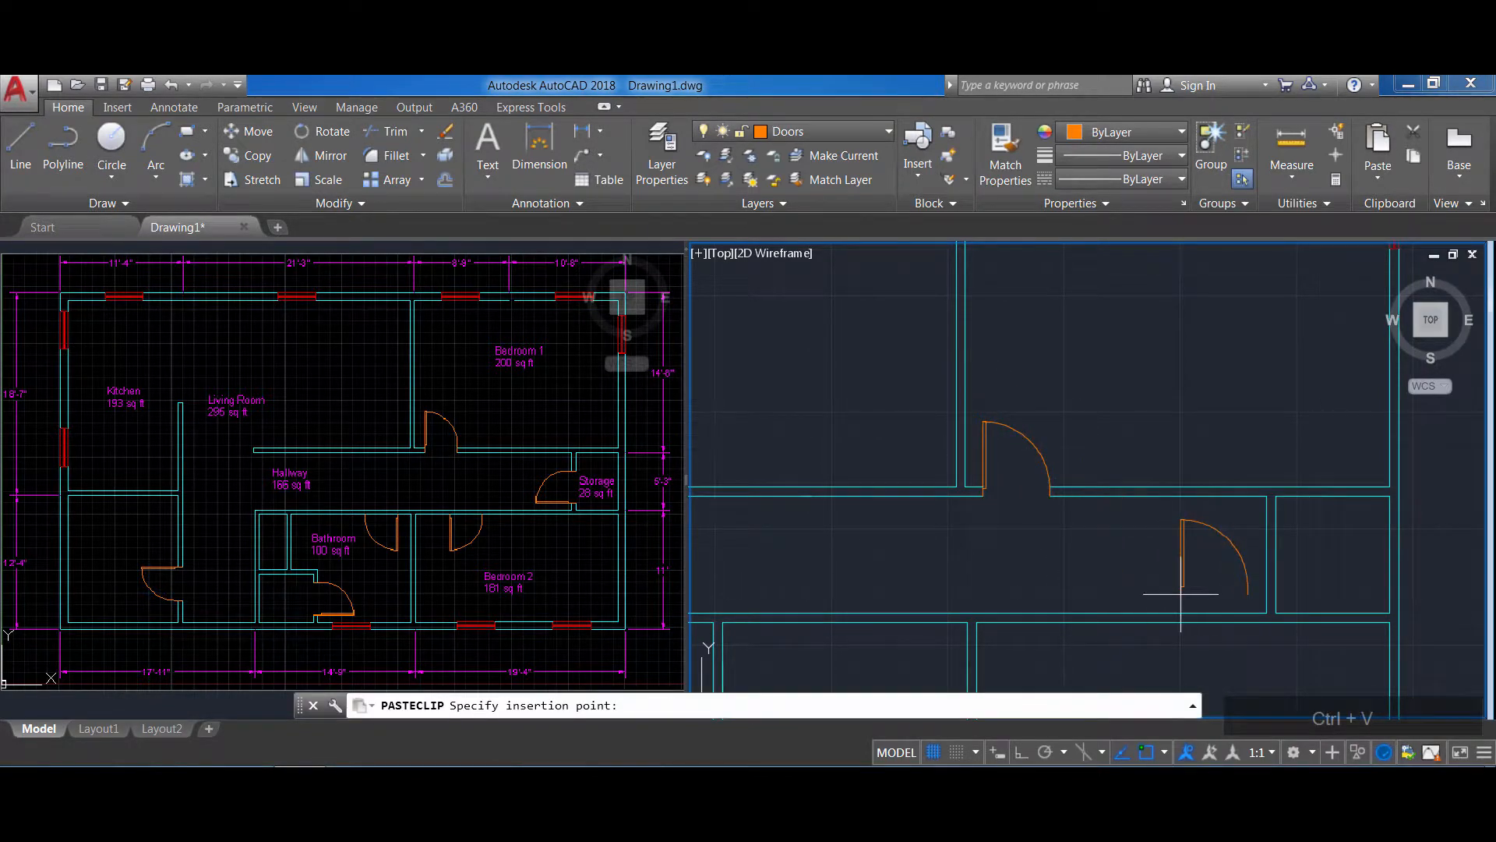
{"action": "left_click", "coordinate": [1180, 582]}
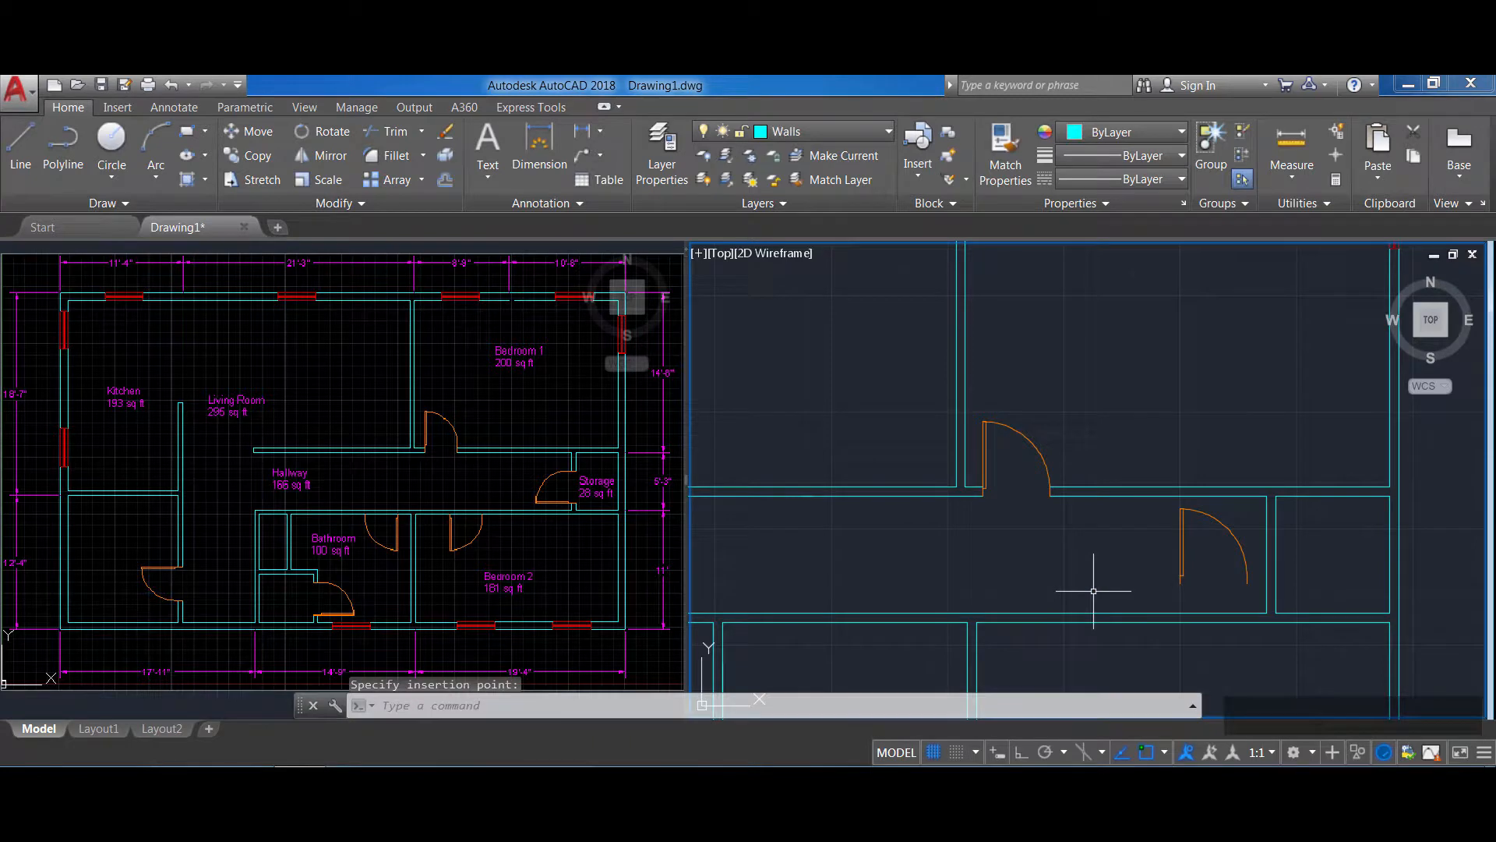
Rotate the duplicated hallway door a quarter turn counterclockwise about its hinge point, with ortho on
{"action": "type", "text": "RE"}
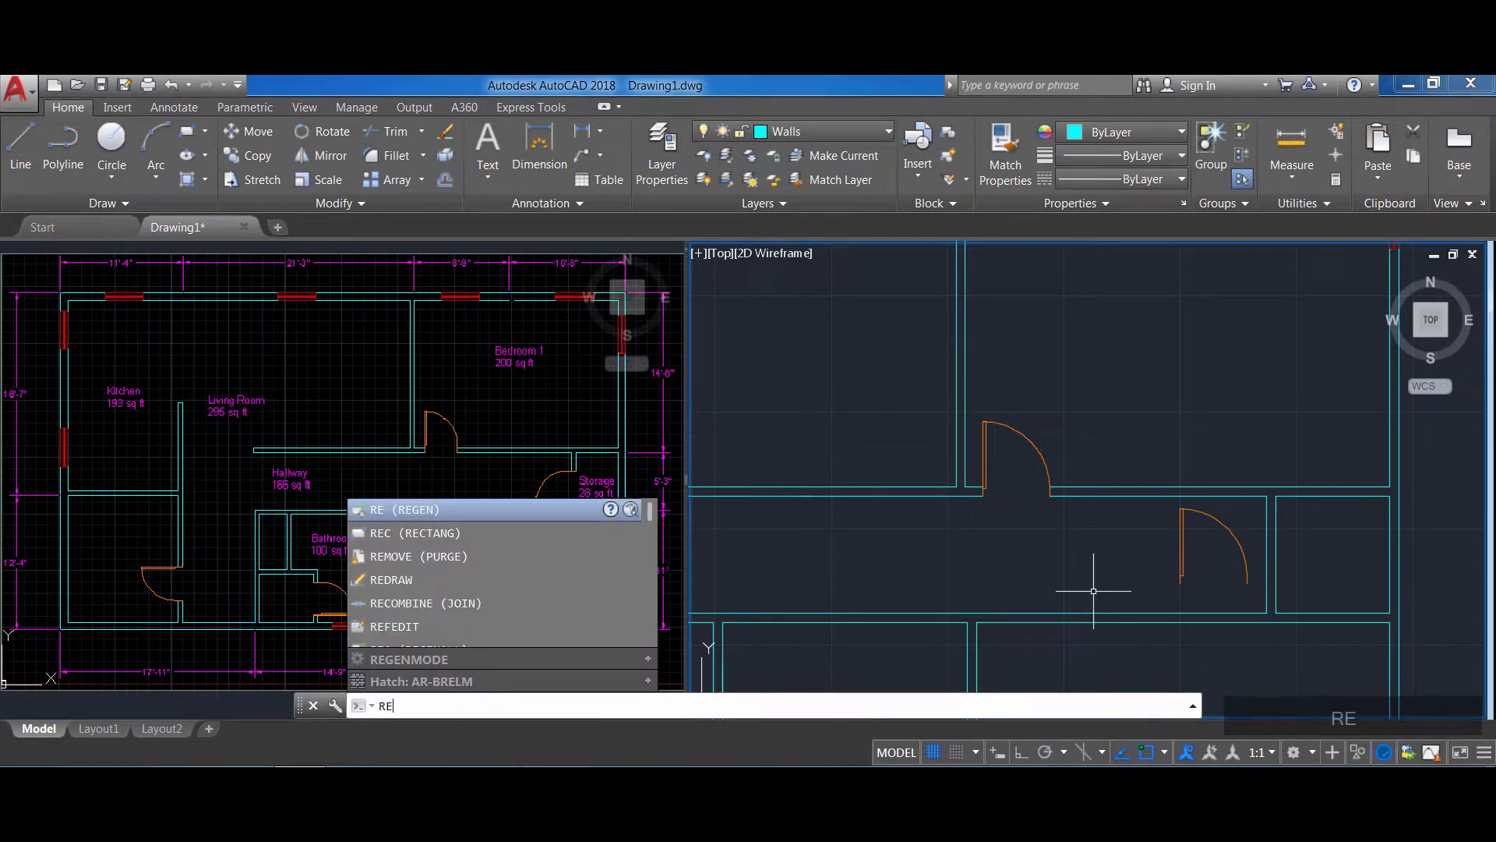
{"action": "type", "text": "OTATE"}
{"action": "key", "text": "Return"}
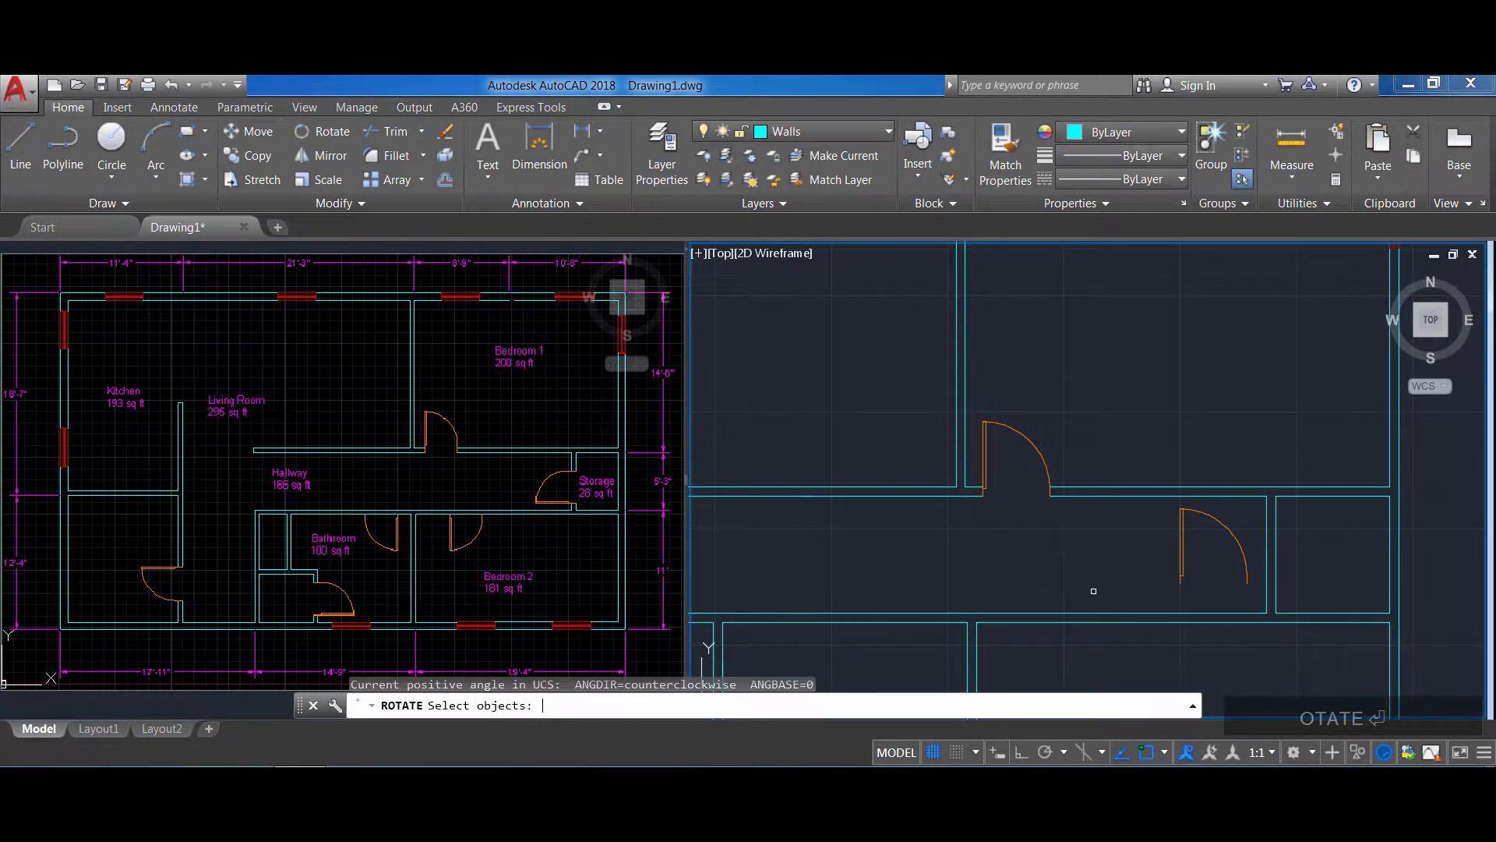
{"action": "left_click", "coordinate": [1180, 568]}
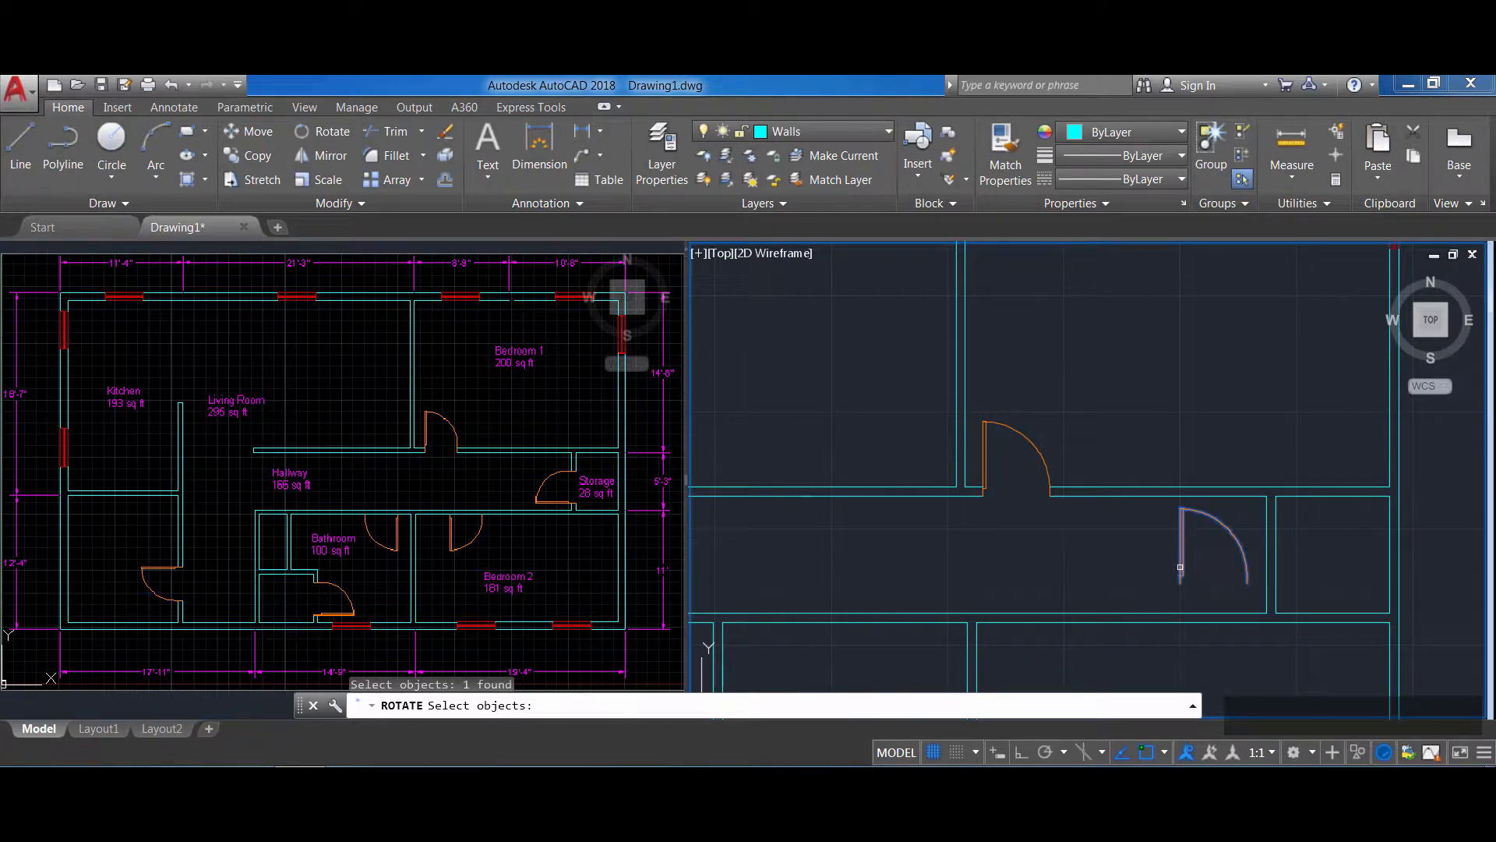
{"action": "key", "text": "Return"}
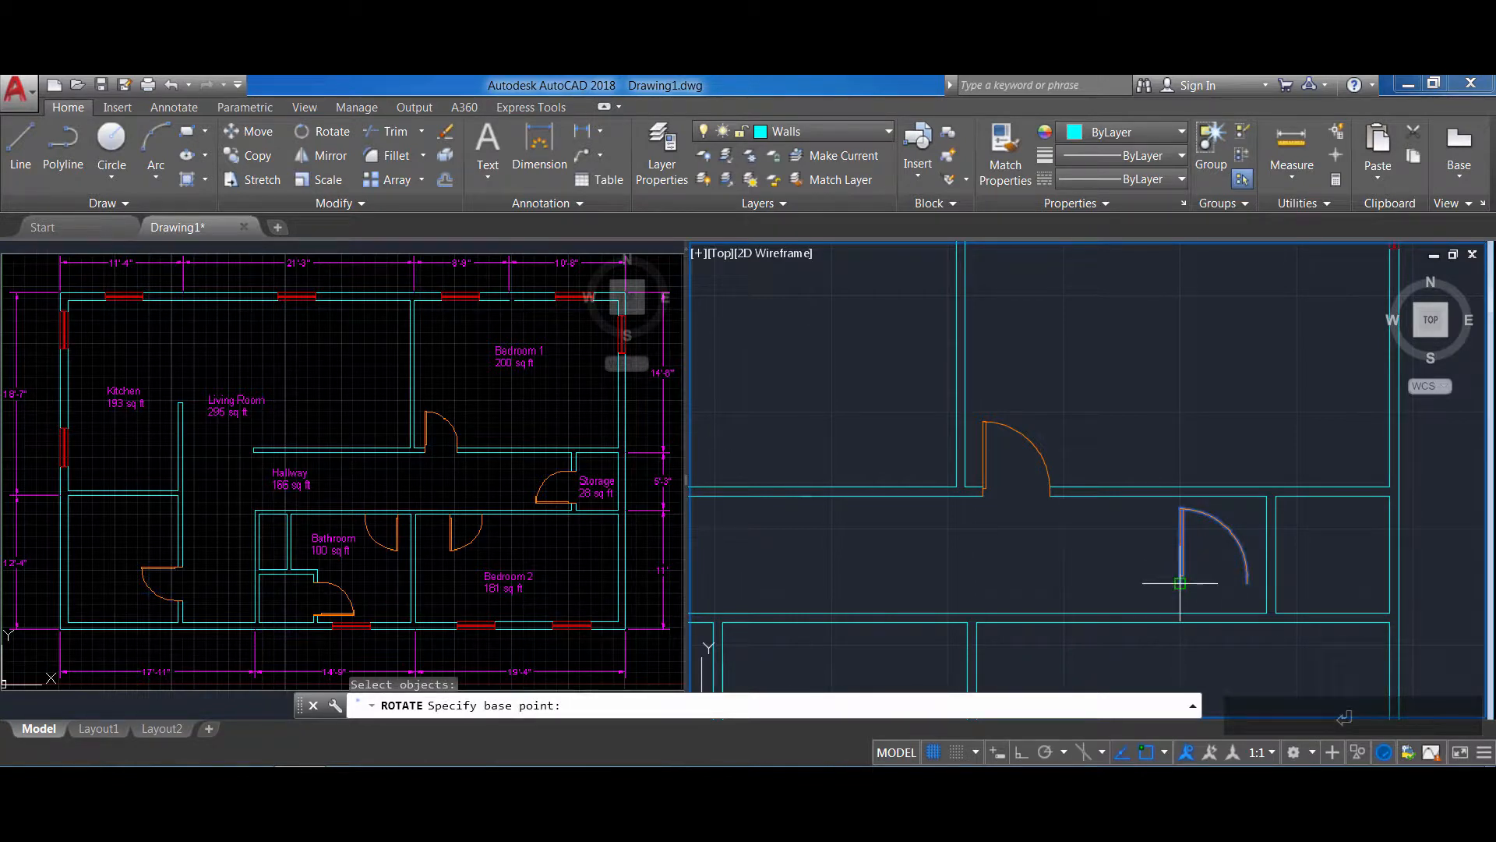
{"action": "left_click", "coordinate": [1180, 583]}
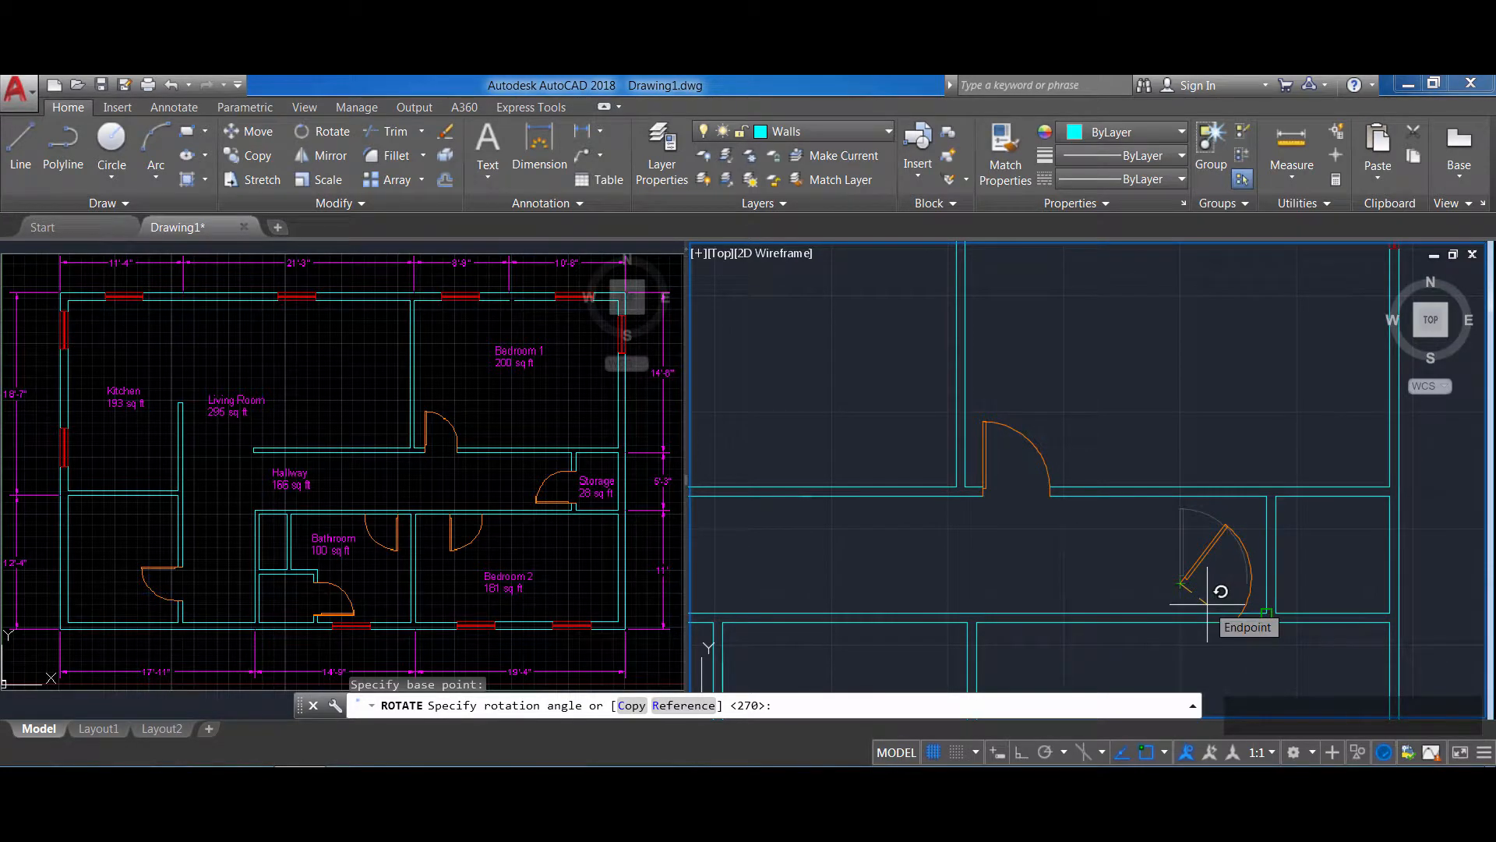
{"action": "key", "text": "F8"}
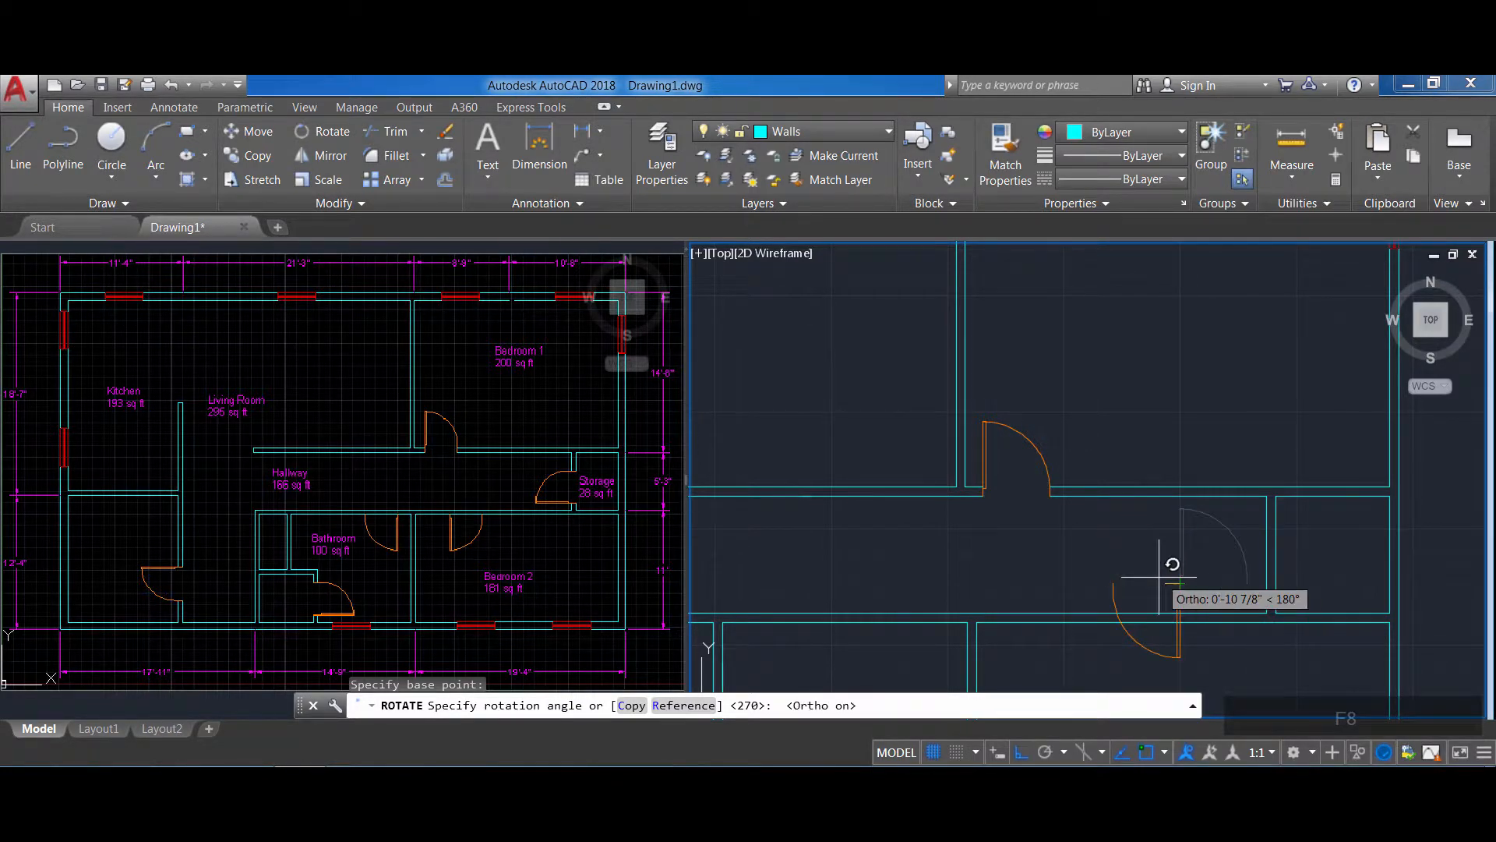
{"action": "left_click", "coordinate": [1173, 566]}
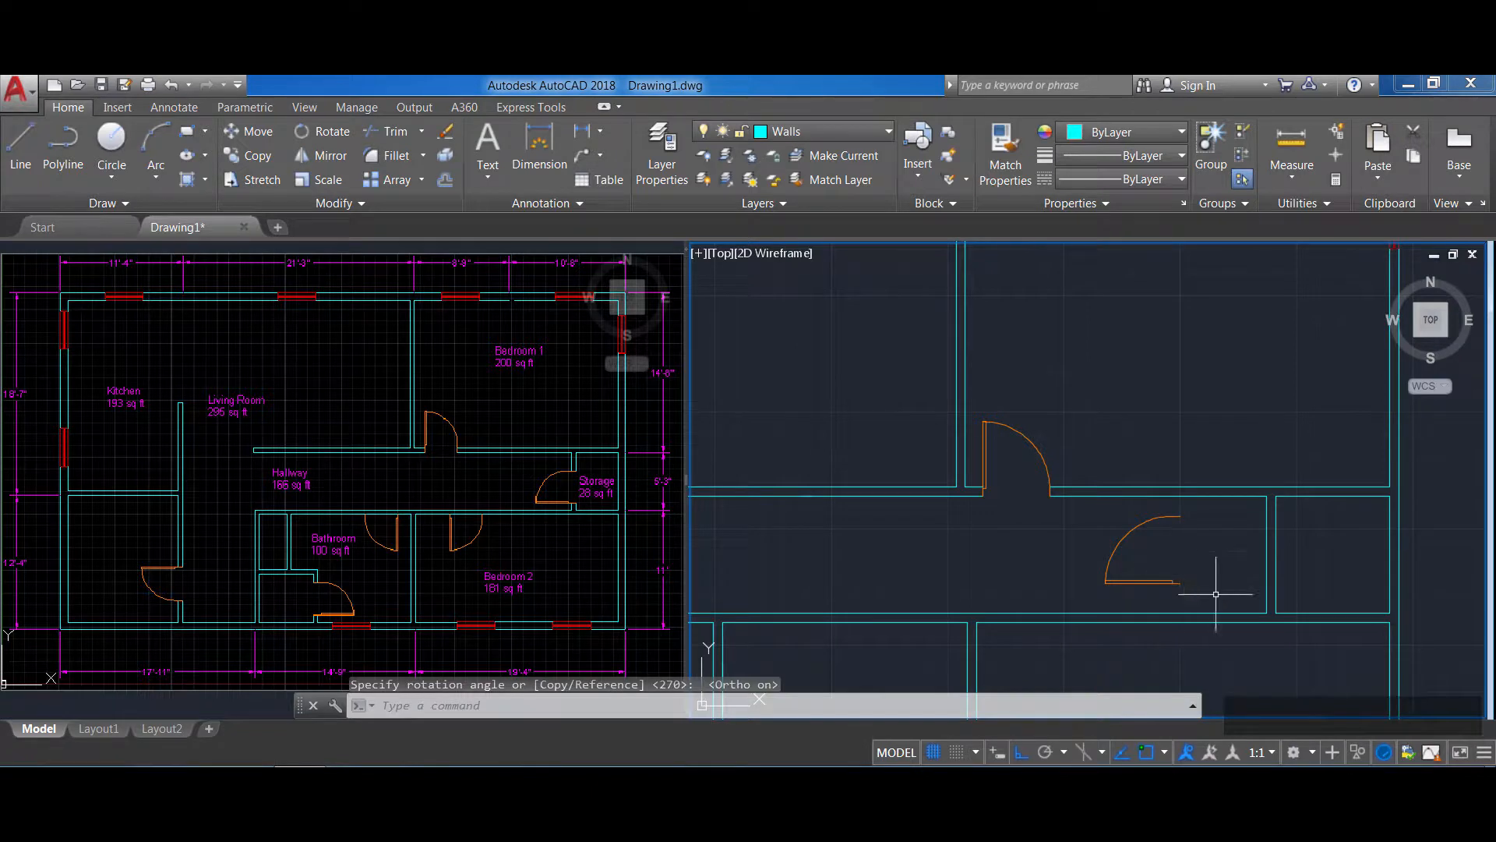
Move the rotated door by its hinge point, with ortho off, close to the storage room wall near its lower end
{"action": "left_click", "coordinate": [1176, 583]}
{"action": "left_click", "coordinate": [1180, 584]}
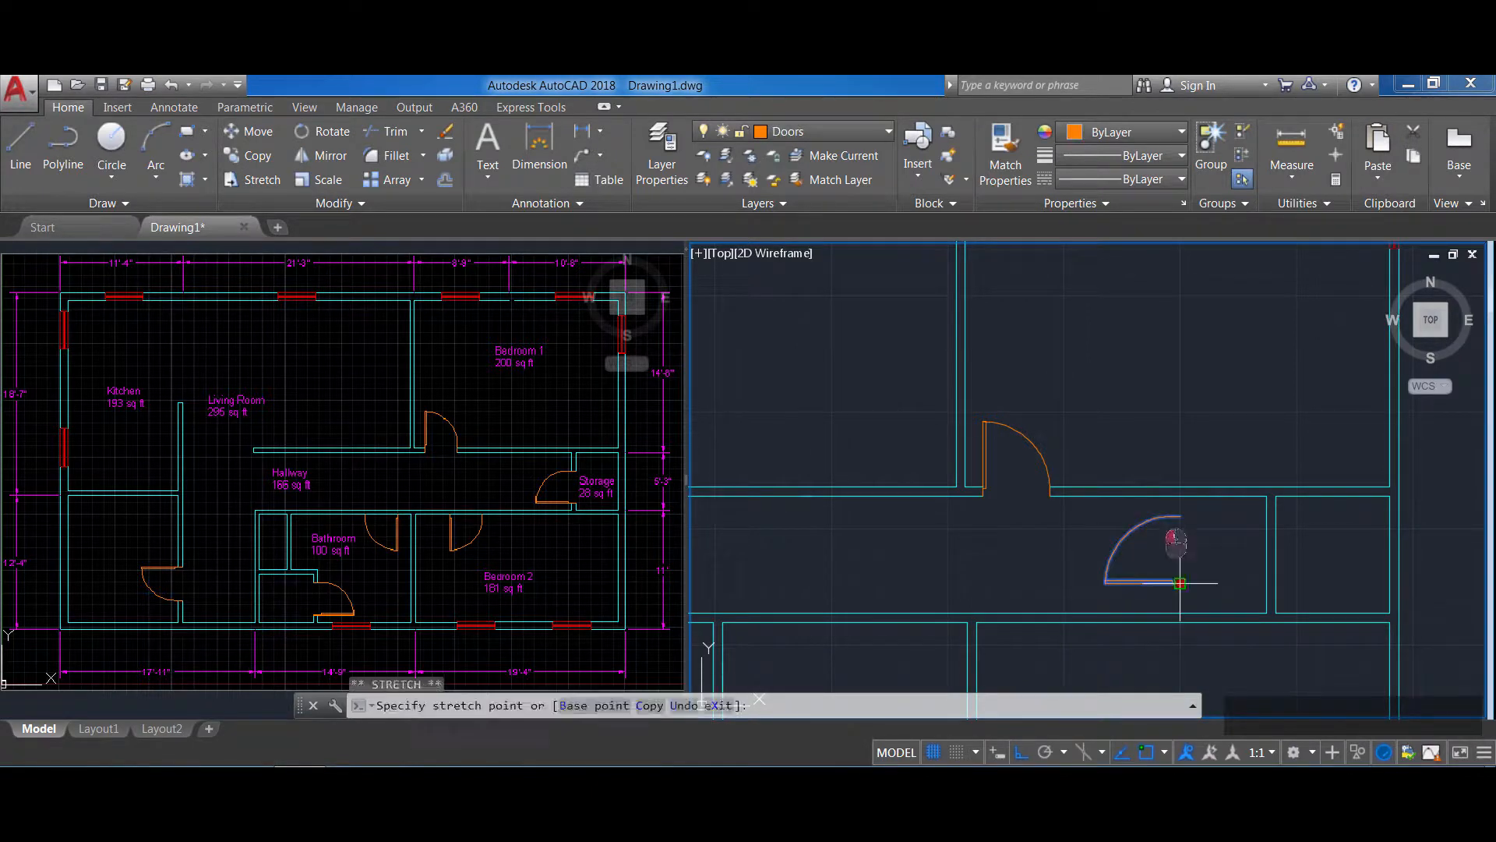
{"action": "key", "text": "F8"}
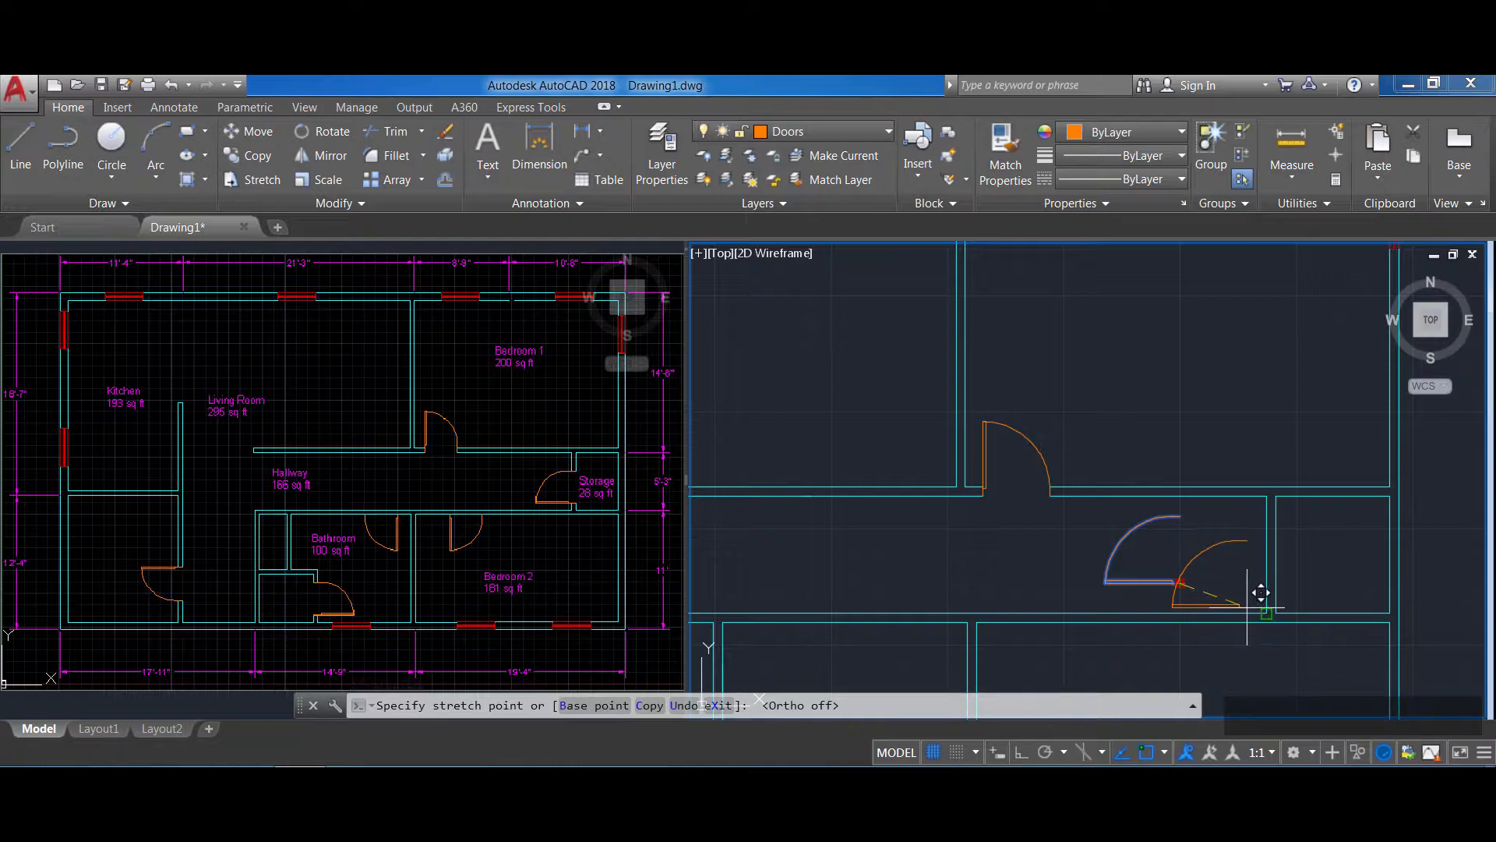
{"action": "left_click", "coordinate": [1245, 601]}
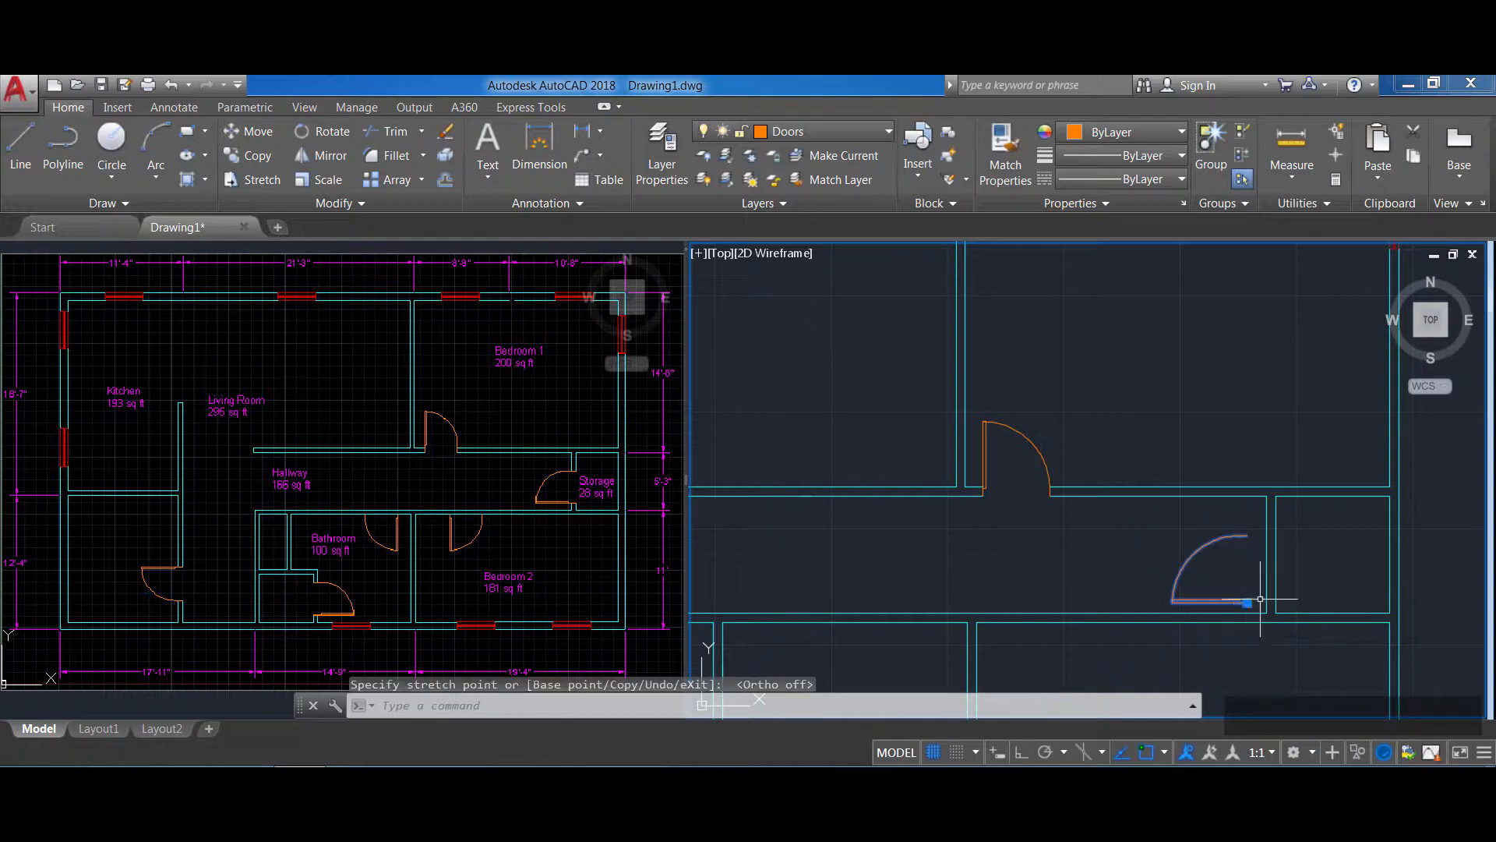
{"action": "scroll", "coordinate": [1265, 622], "scroll_direction": "up", "scroll_amount": 3}
{"action": "middle_click_drag", "start_coordinate": [1265, 623], "coordinate": [1098, 601]}
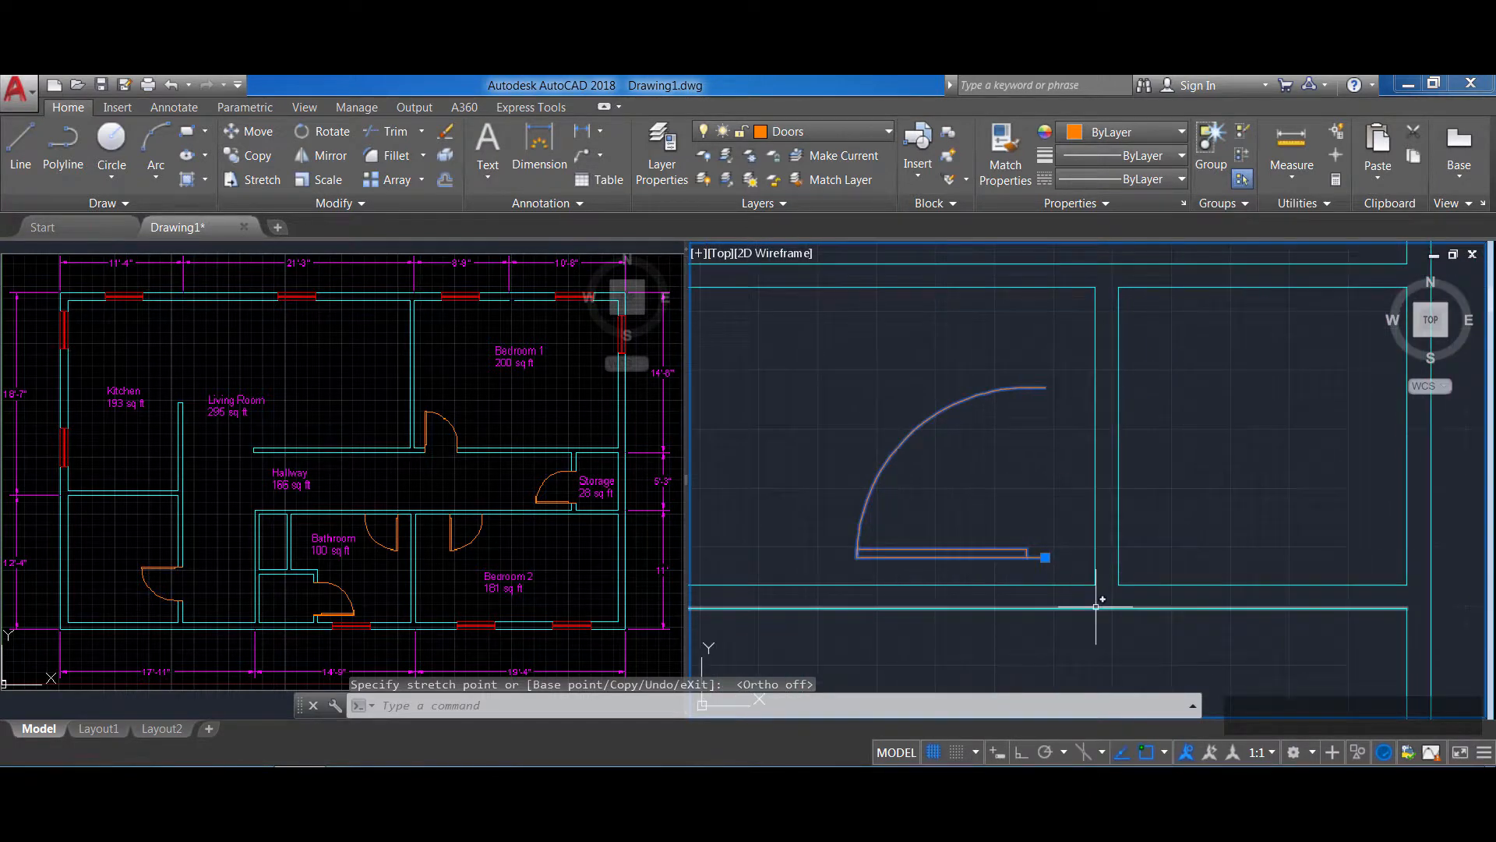
{"action": "key", "text": "Escape"}
Draw two horizontal guide lines from the door's hinge point and arc end across both lines of the storage wall
{"action": "type", "text": "l"}
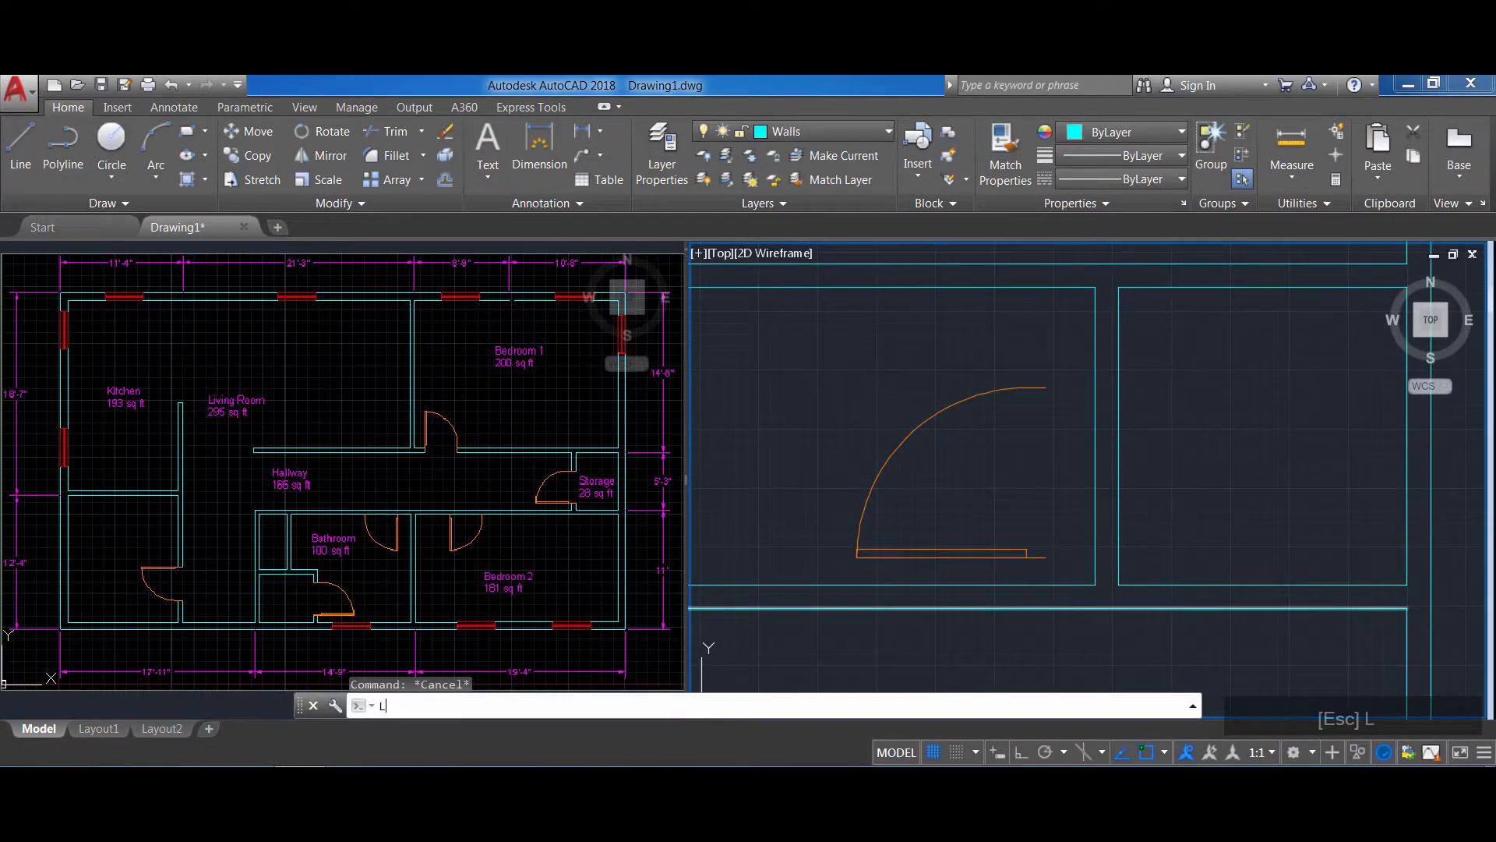
{"action": "key", "text": "Return"}
{"action": "left_click", "coordinate": [1045, 558]}
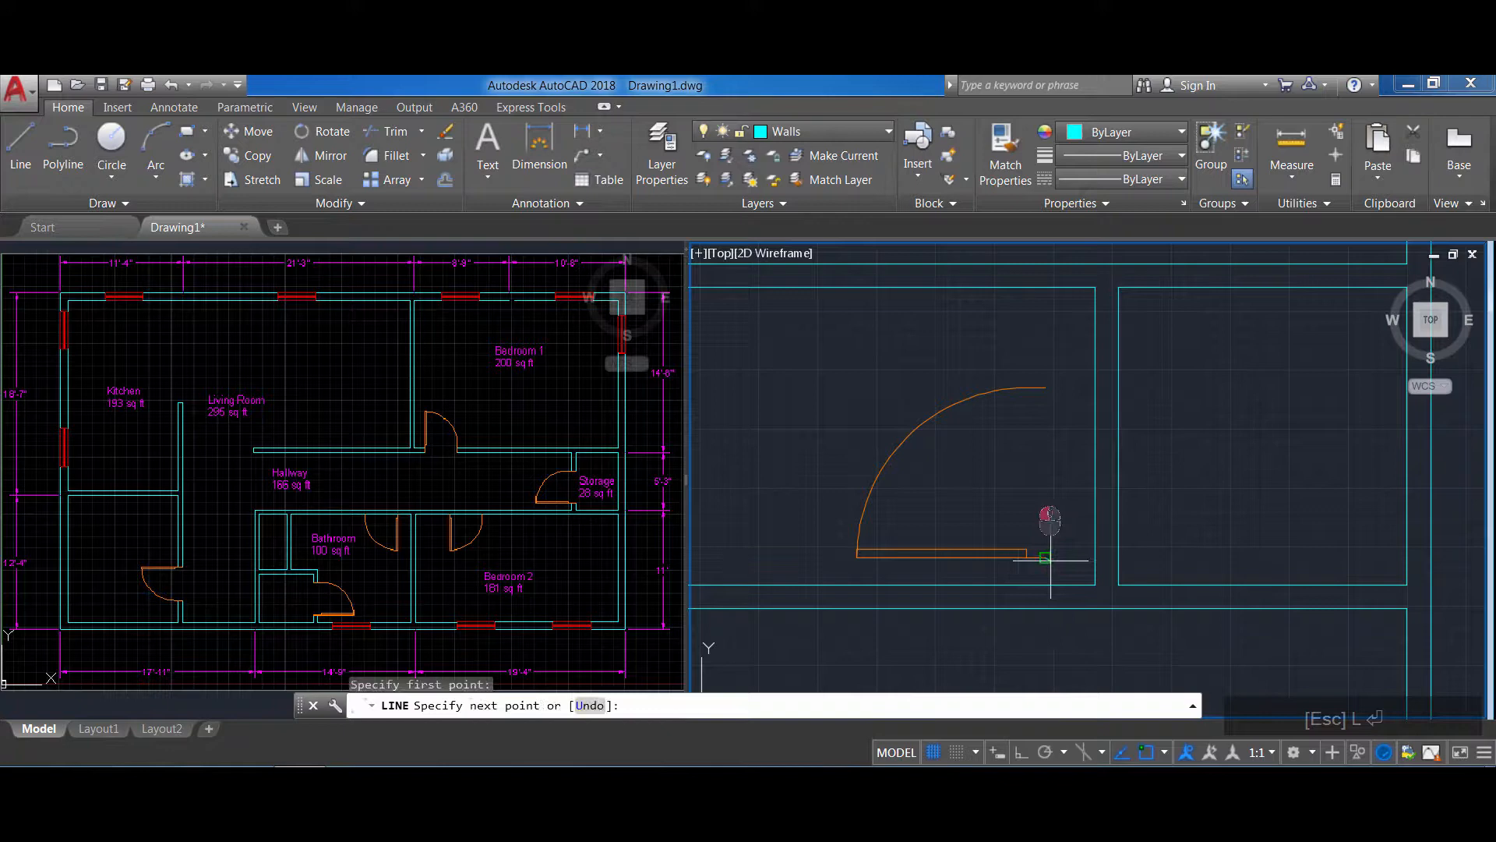
{"action": "left_click", "coordinate": [1172, 558]}
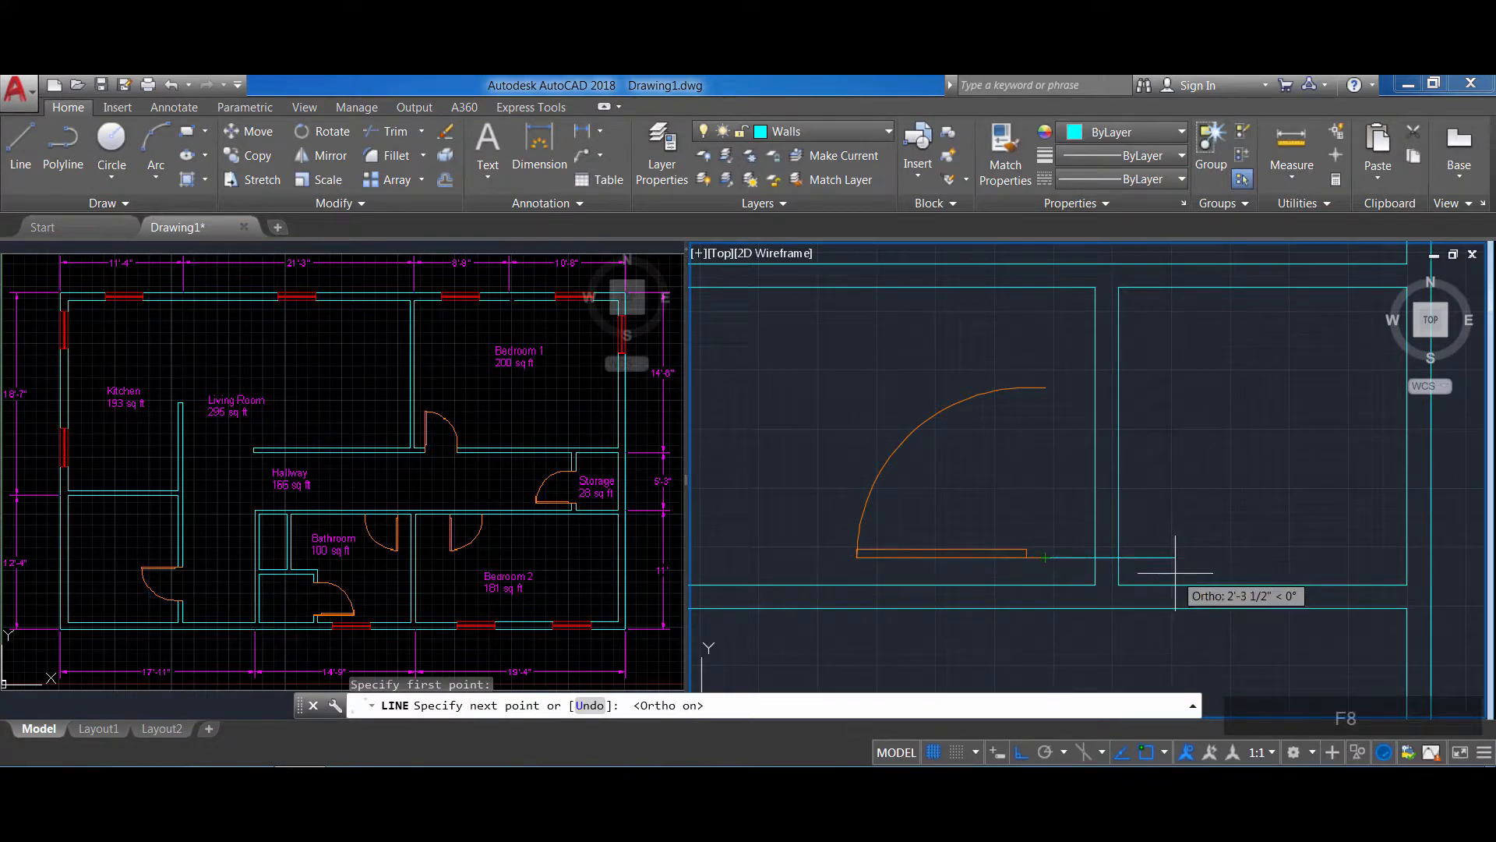
{"action": "key", "text": "F8"}
{"action": "key", "text": "Return"}
{"action": "key", "text": "Return"}
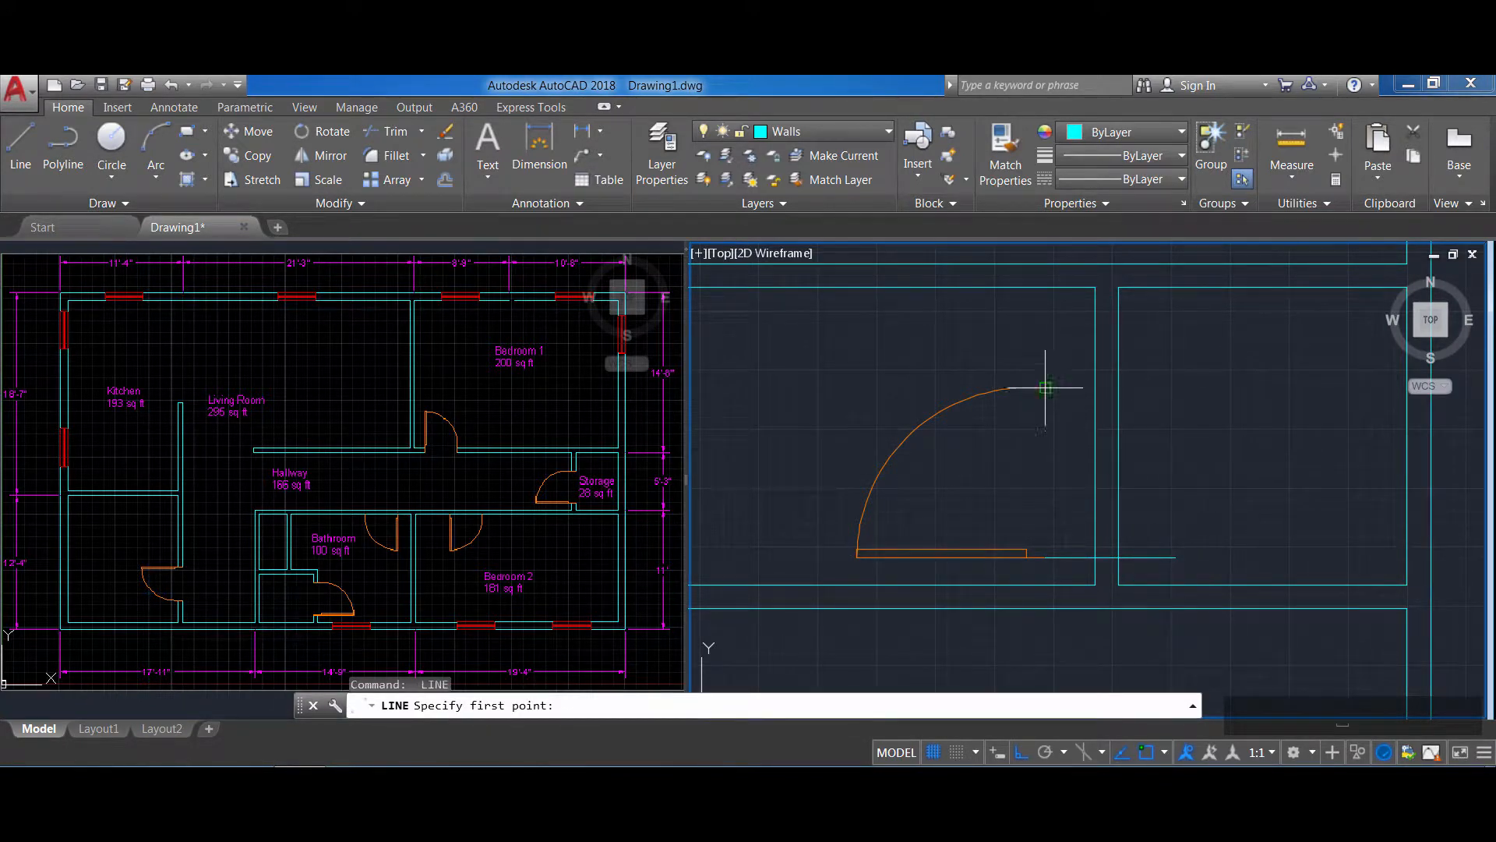
{"action": "left_click", "coordinate": [1045, 388]}
{"action": "left_click", "coordinate": [1173, 388]}
{"action": "key", "text": "Return"}
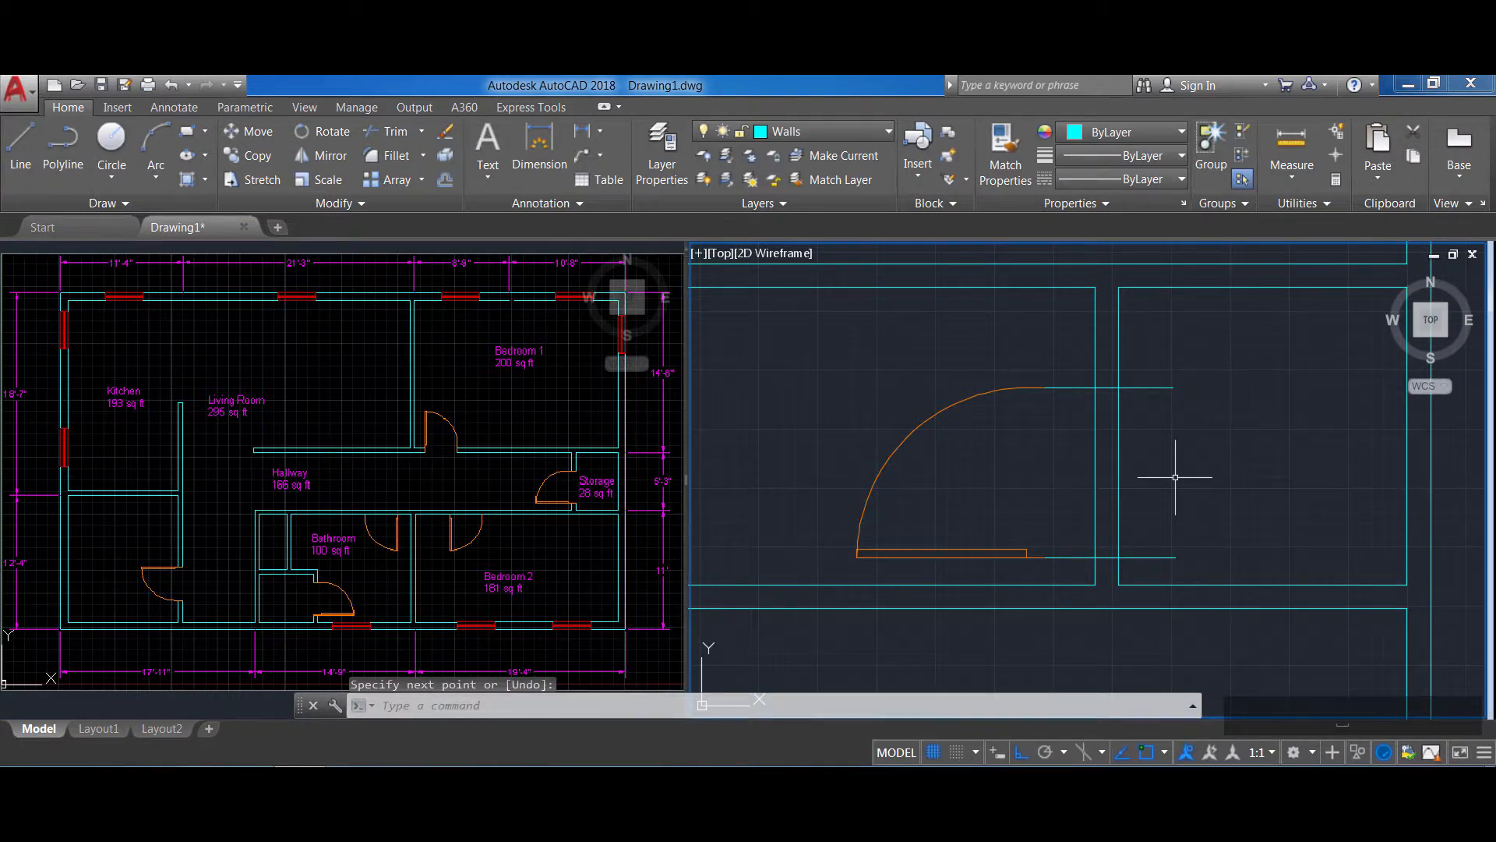
Trim the guide lines beyond the storage wall and both wall lines between them to open the storage doorway
{"action": "type", "text": "tr"}
{"action": "key", "text": "Return"}
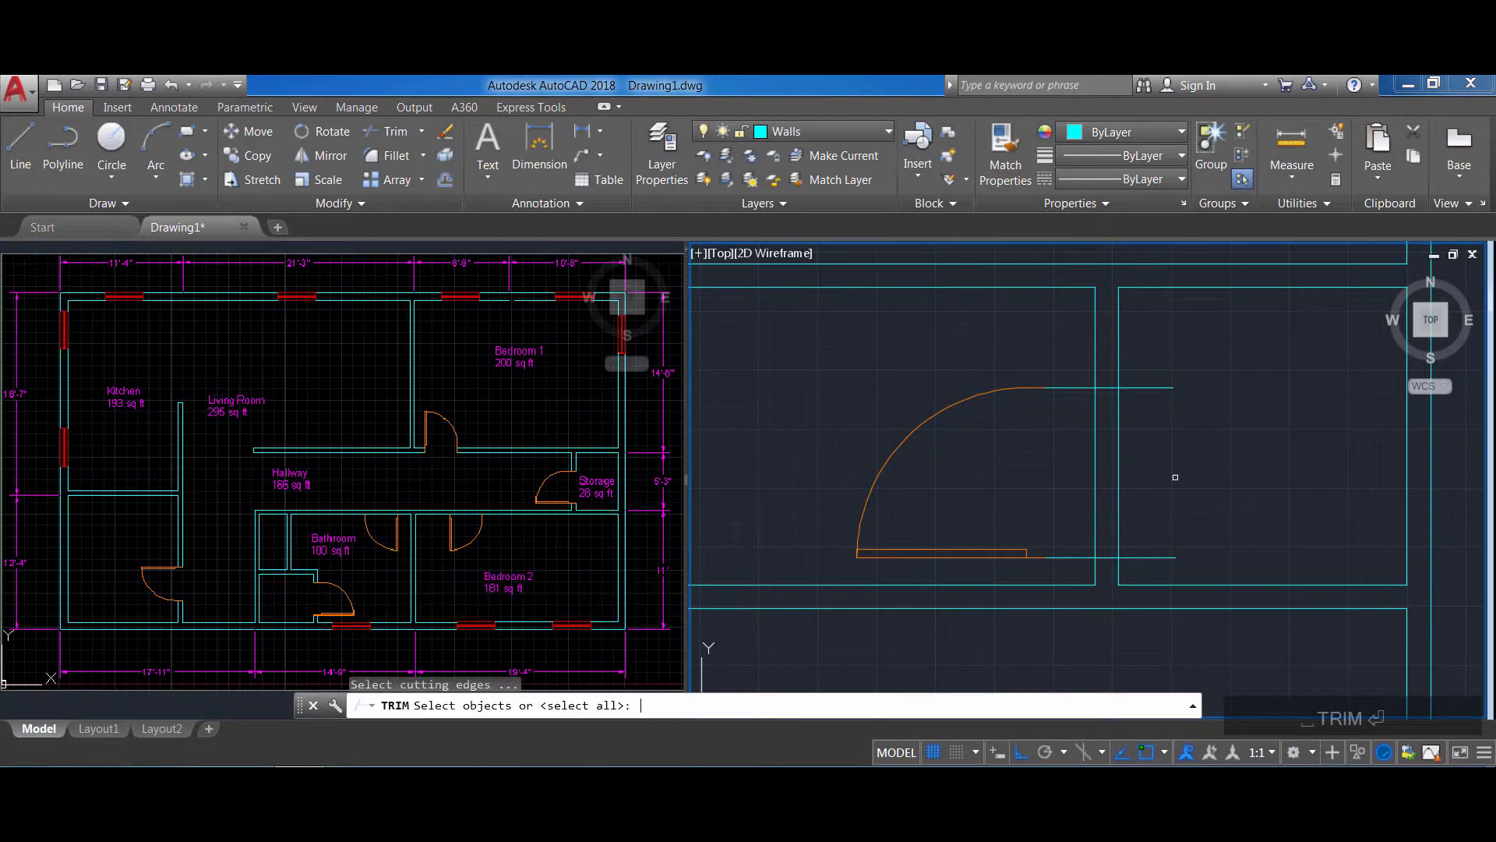
{"action": "left_click", "coordinate": [1219, 635]}
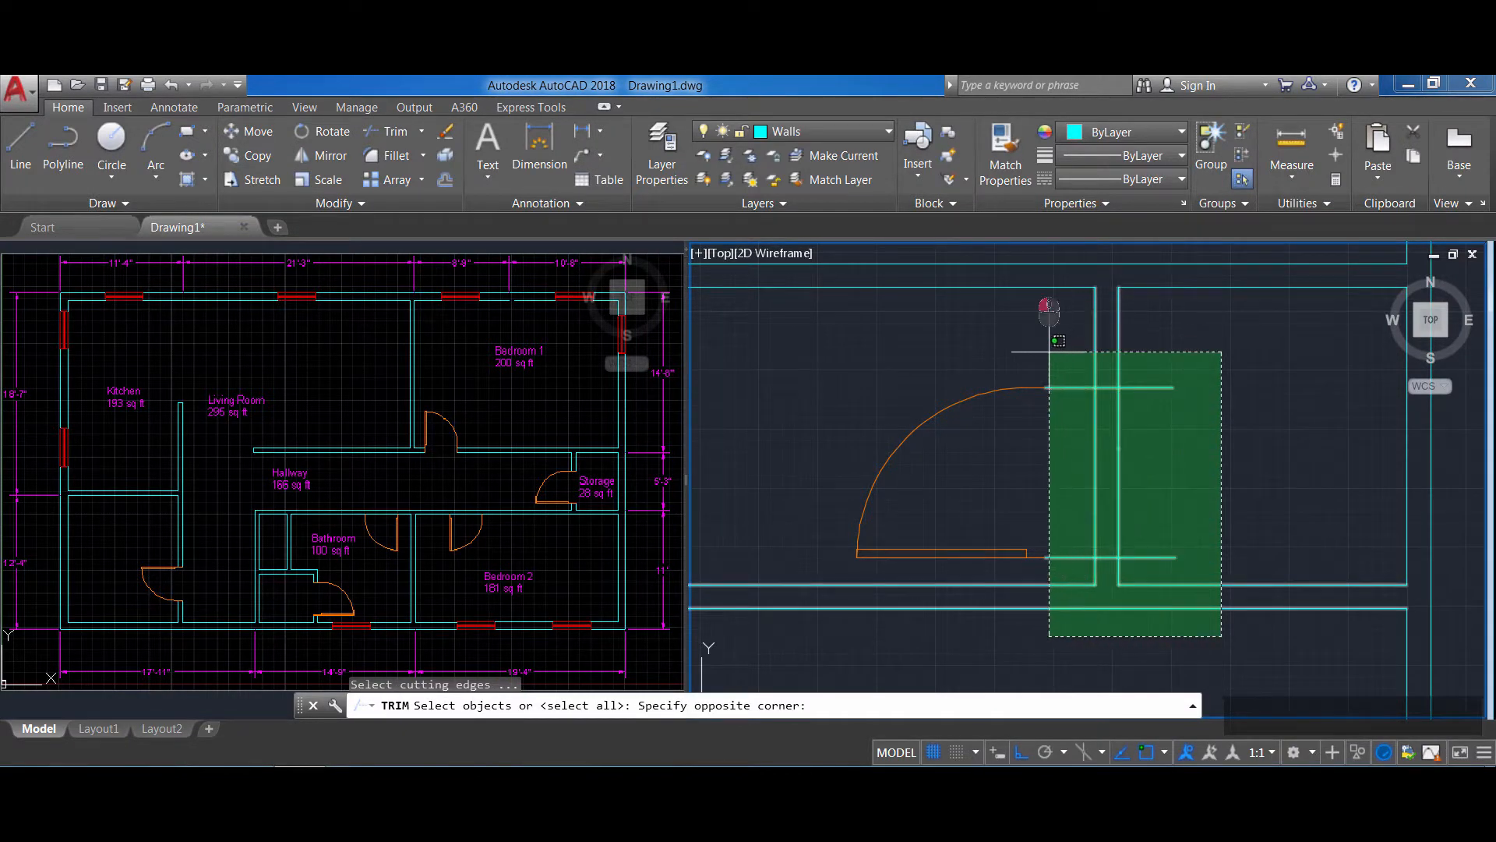
{"action": "left_click", "coordinate": [1045, 320]}
{"action": "key", "text": "Return"}
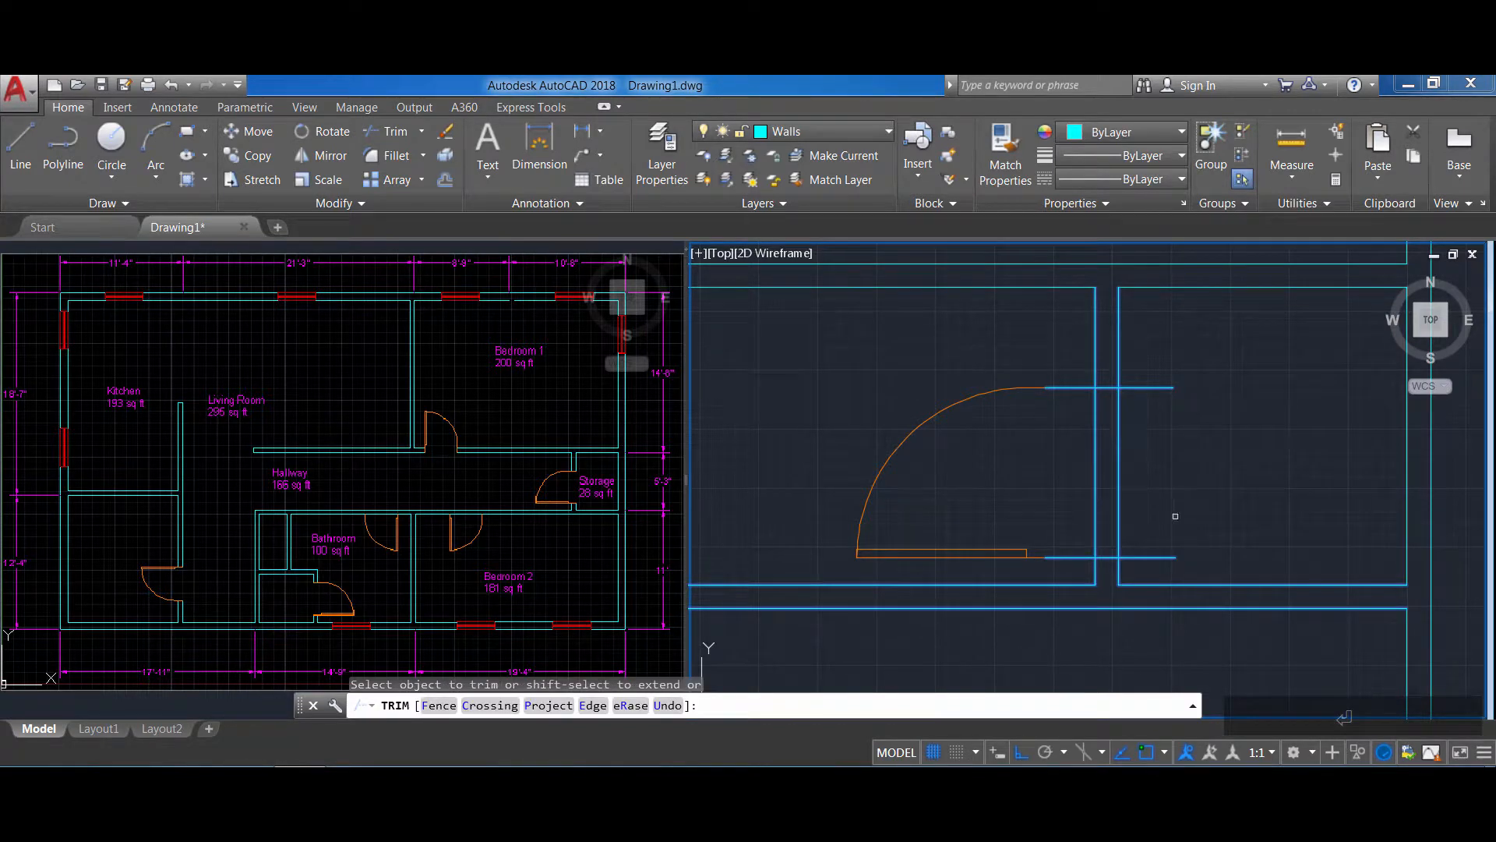
{"action": "left_click", "coordinate": [1200, 556]}
{"action": "left_click", "coordinate": [1110, 329]}
{"action": "left_click", "coordinate": [1152, 501]}
{"action": "left_click", "coordinate": [1049, 425]}
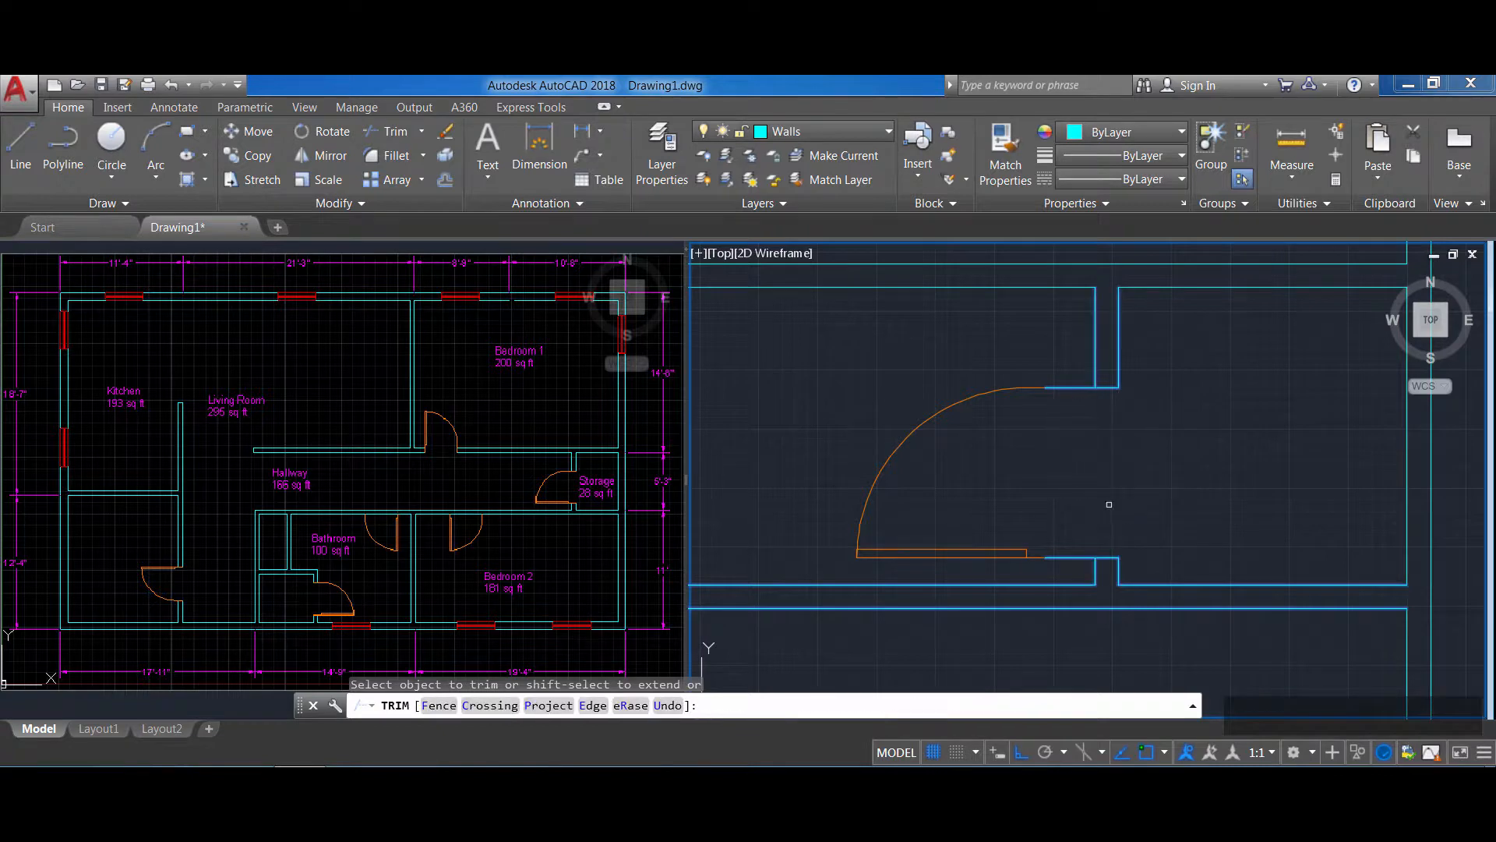
{"action": "key", "text": "Escape"}
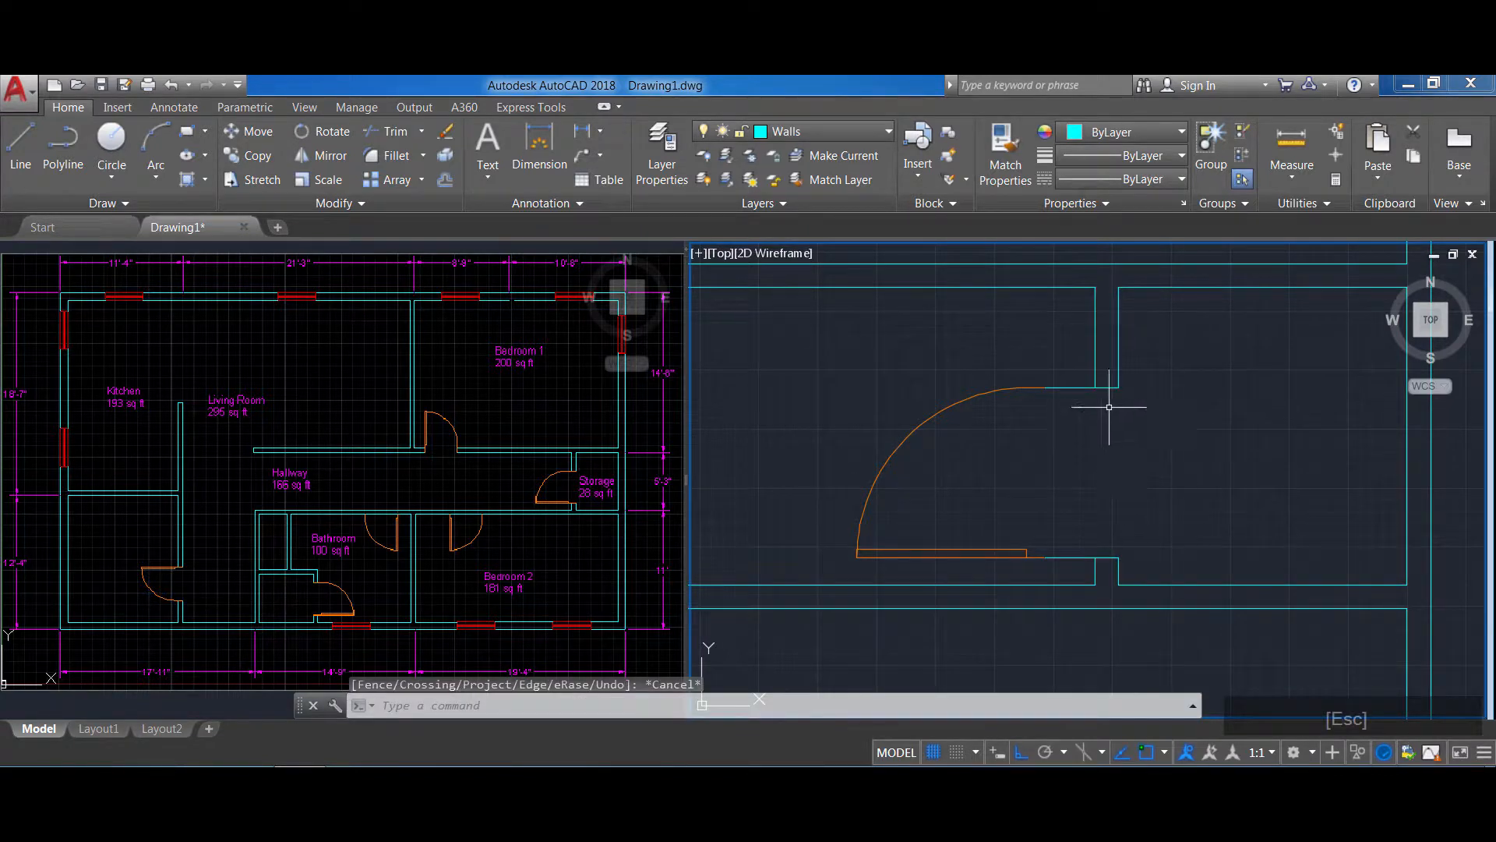
Delete the two leftover horizontal guide lines at the storage doorway
{"action": "left_click", "coordinate": [1089, 387]}
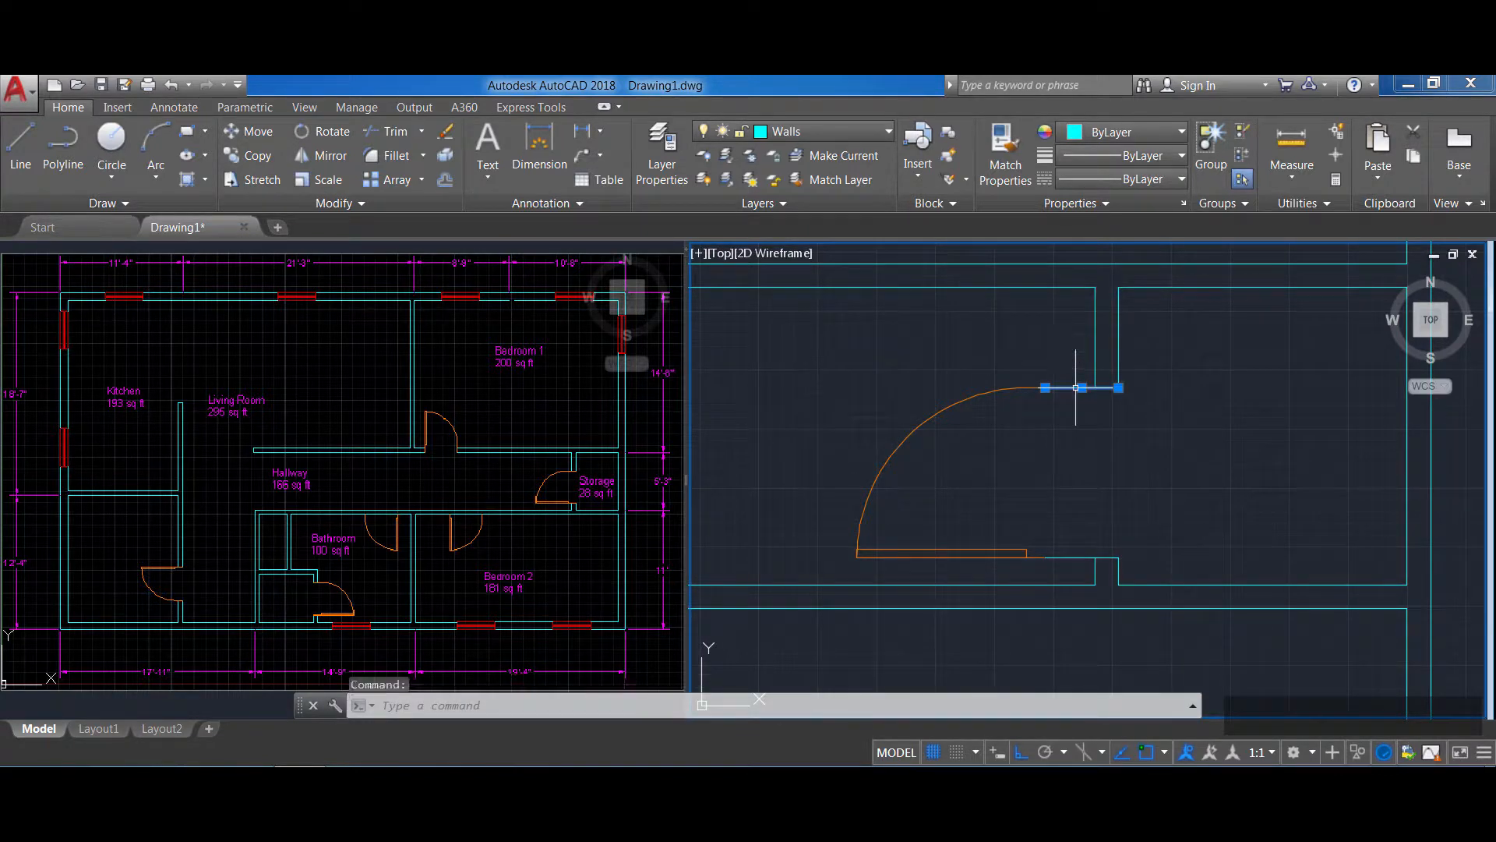
{"action": "left_click", "coordinate": [1082, 558]}
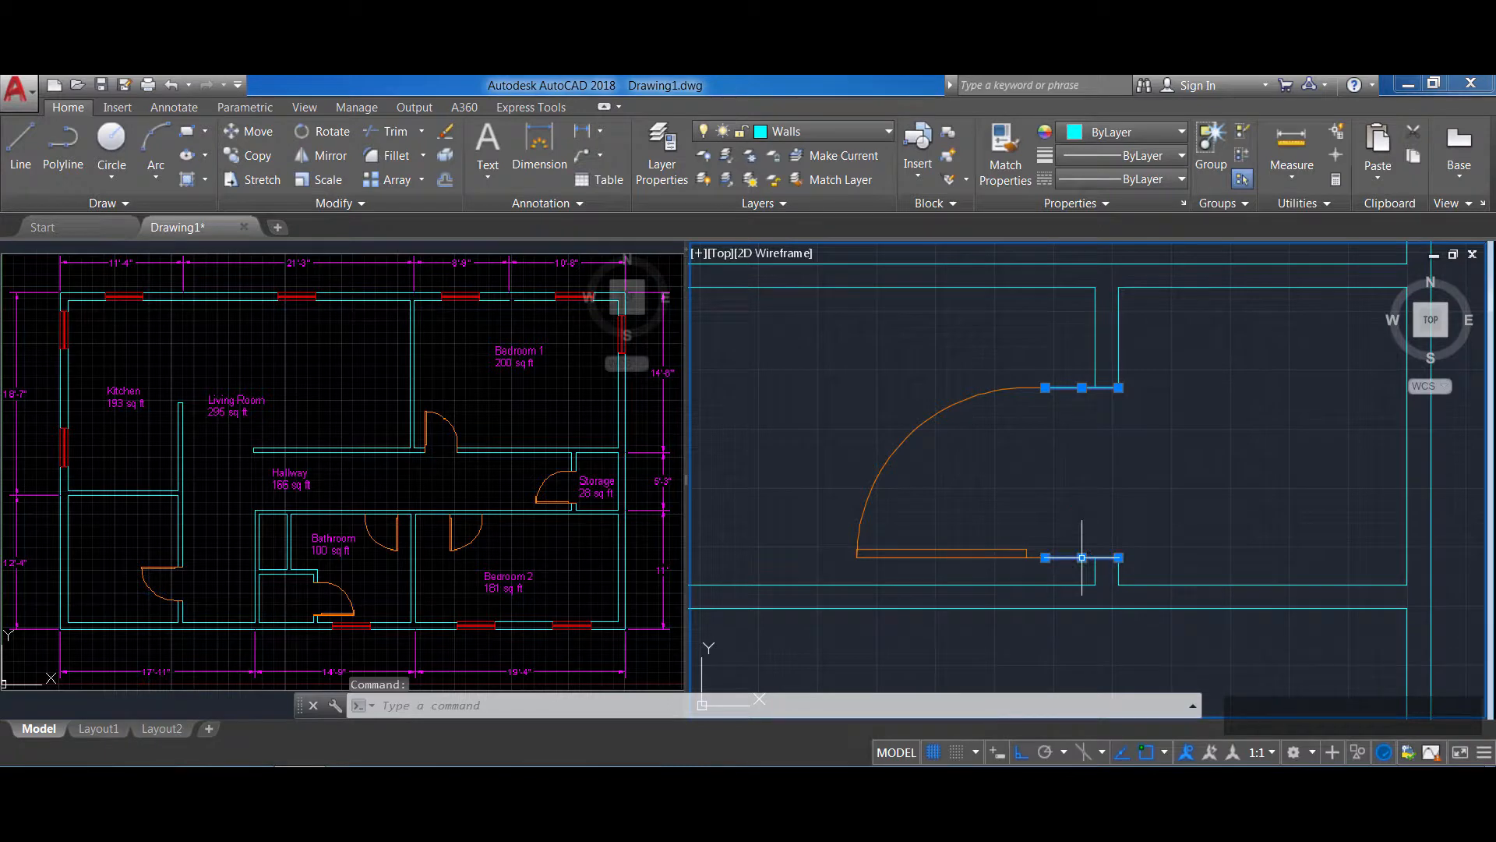
{"action": "key", "text": "Delete"}
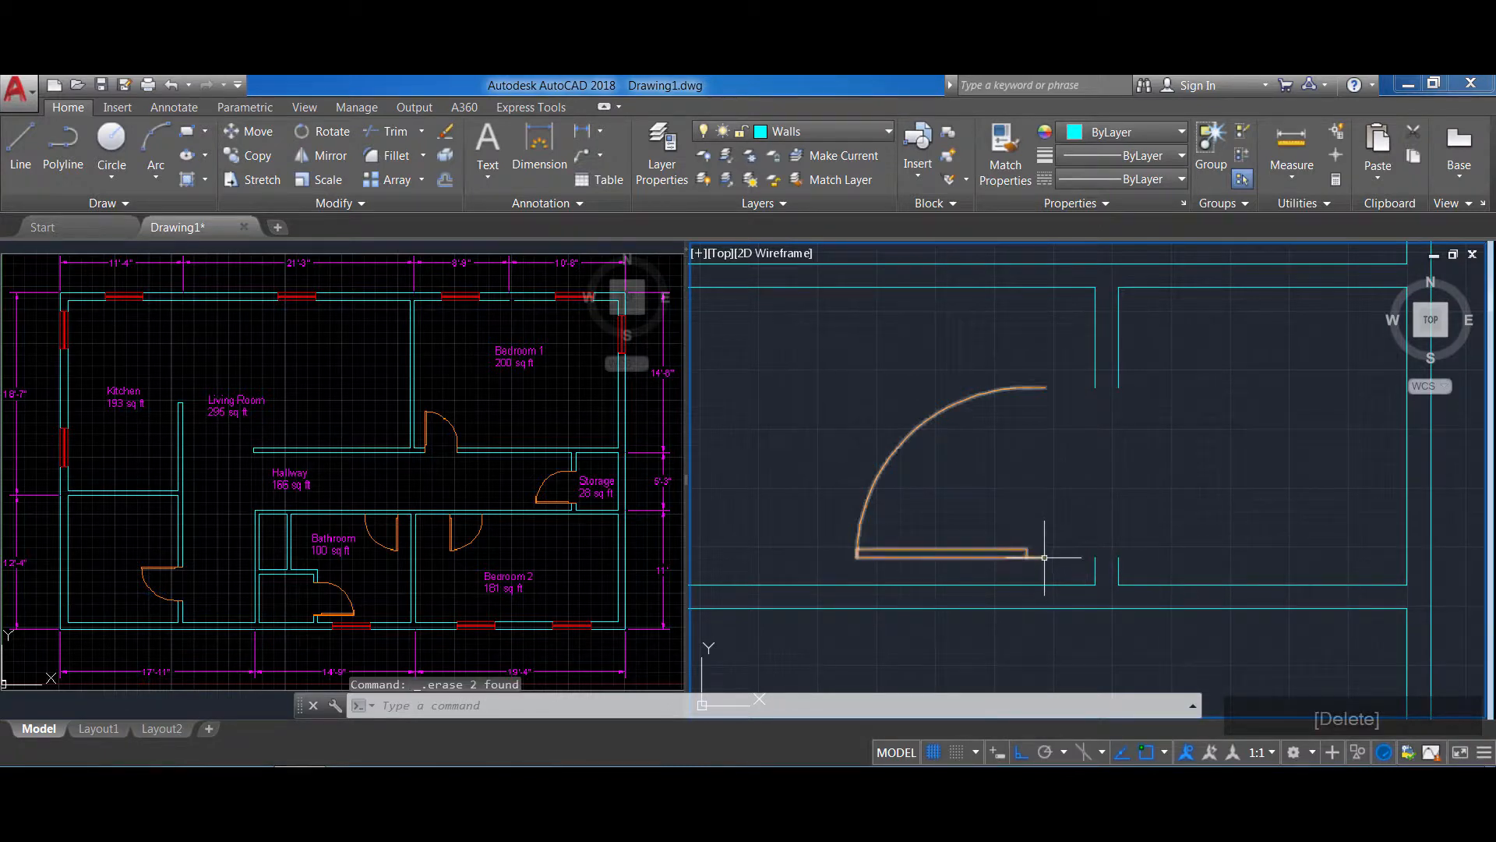
Move the door by its hinge point to the wall's storage-side corner at the lower end of the opening
{"action": "left_click", "coordinate": [1044, 557]}
{"action": "left_click", "coordinate": [1045, 557]}
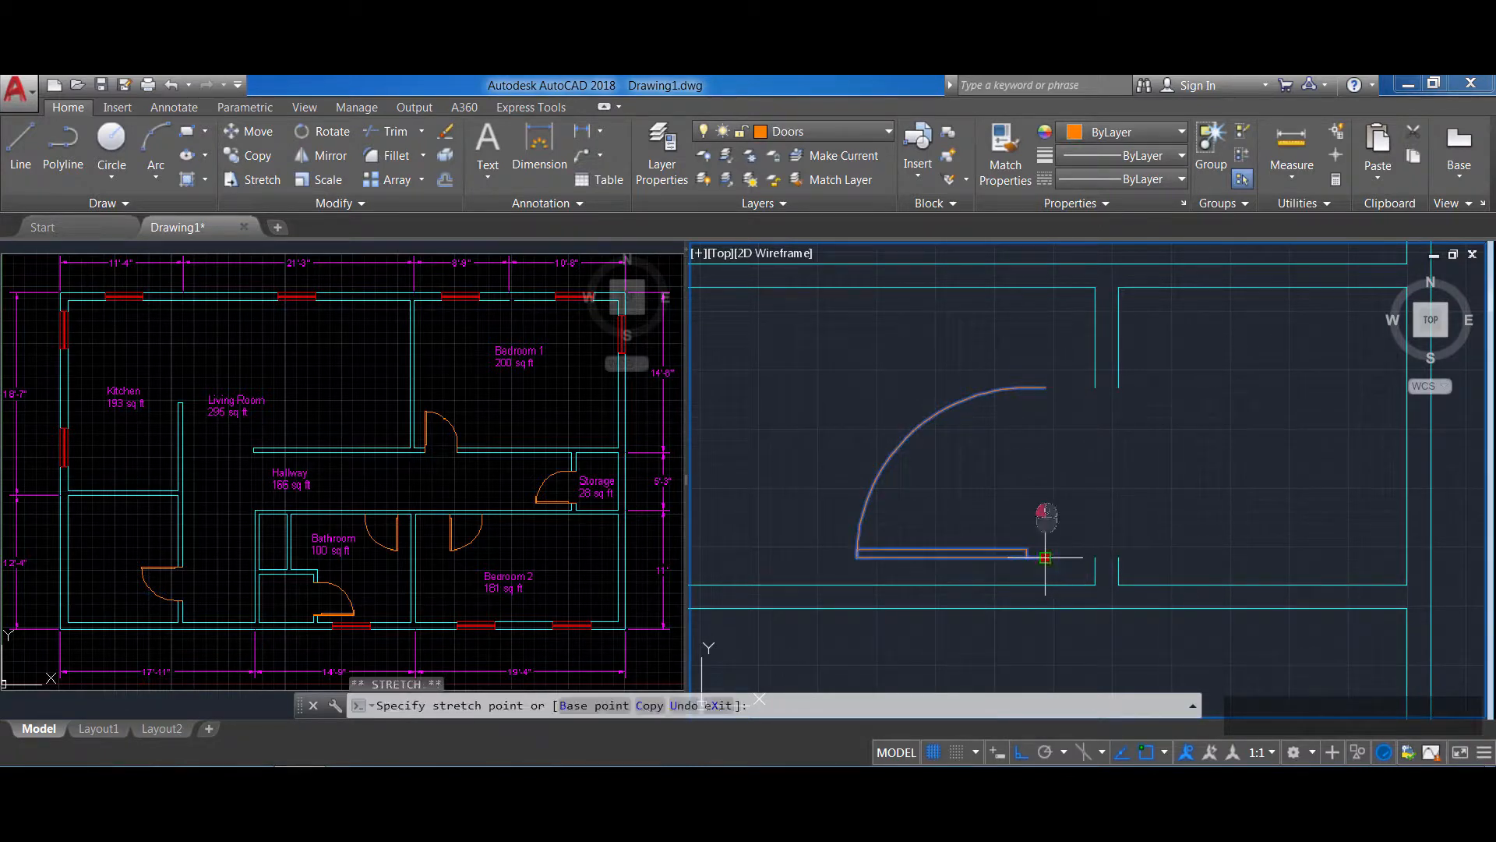
{"action": "left_click", "coordinate": [1118, 557]}
Try the door's hinge point on the wall's hallway-side corner and return it to the storage-side corner
{"action": "left_click", "coordinate": [1119, 557]}
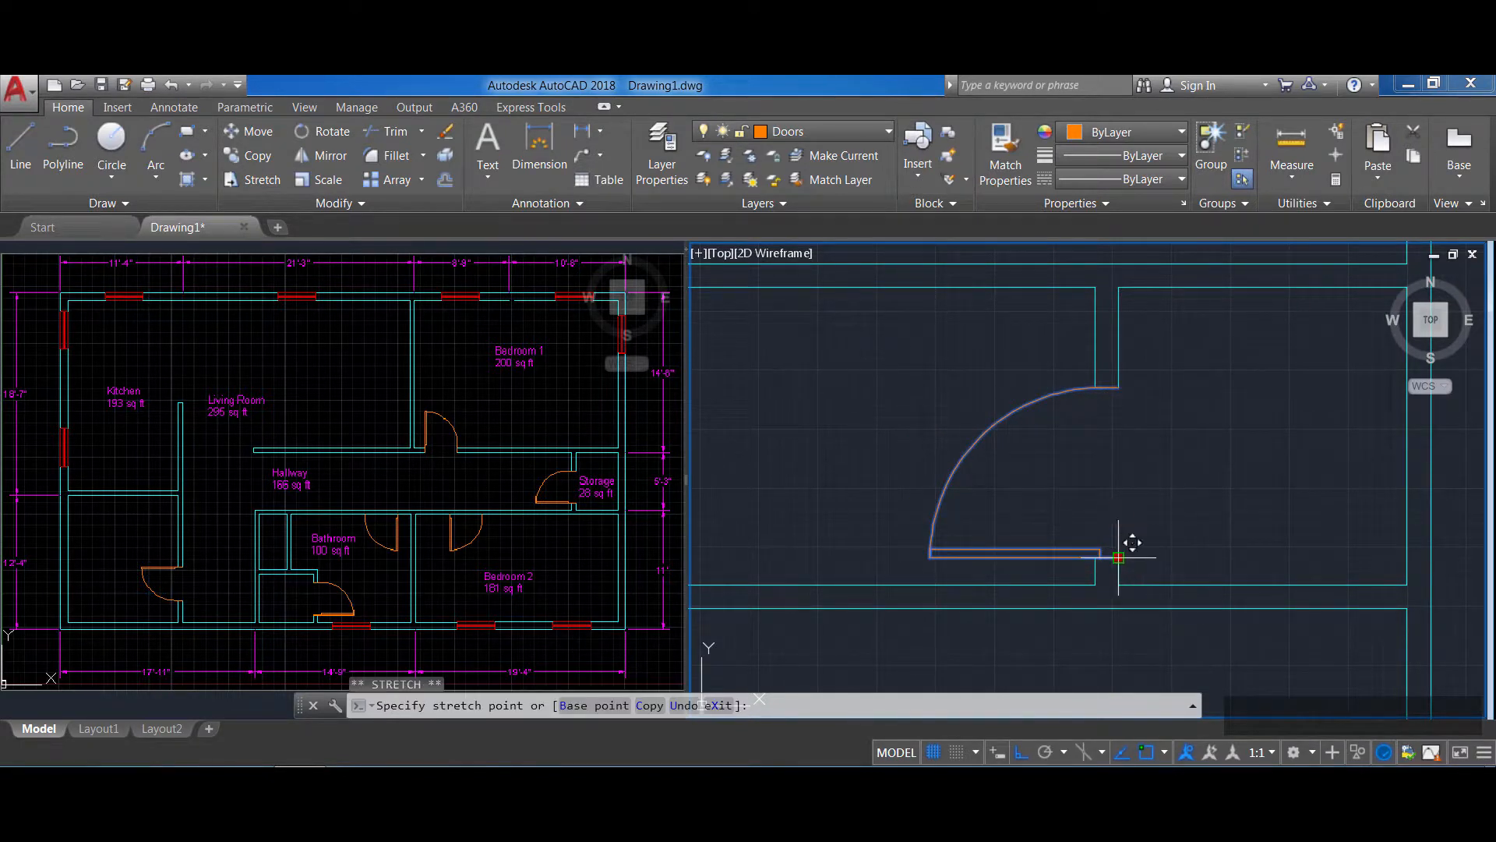
{"action": "left_click", "coordinate": [1095, 558]}
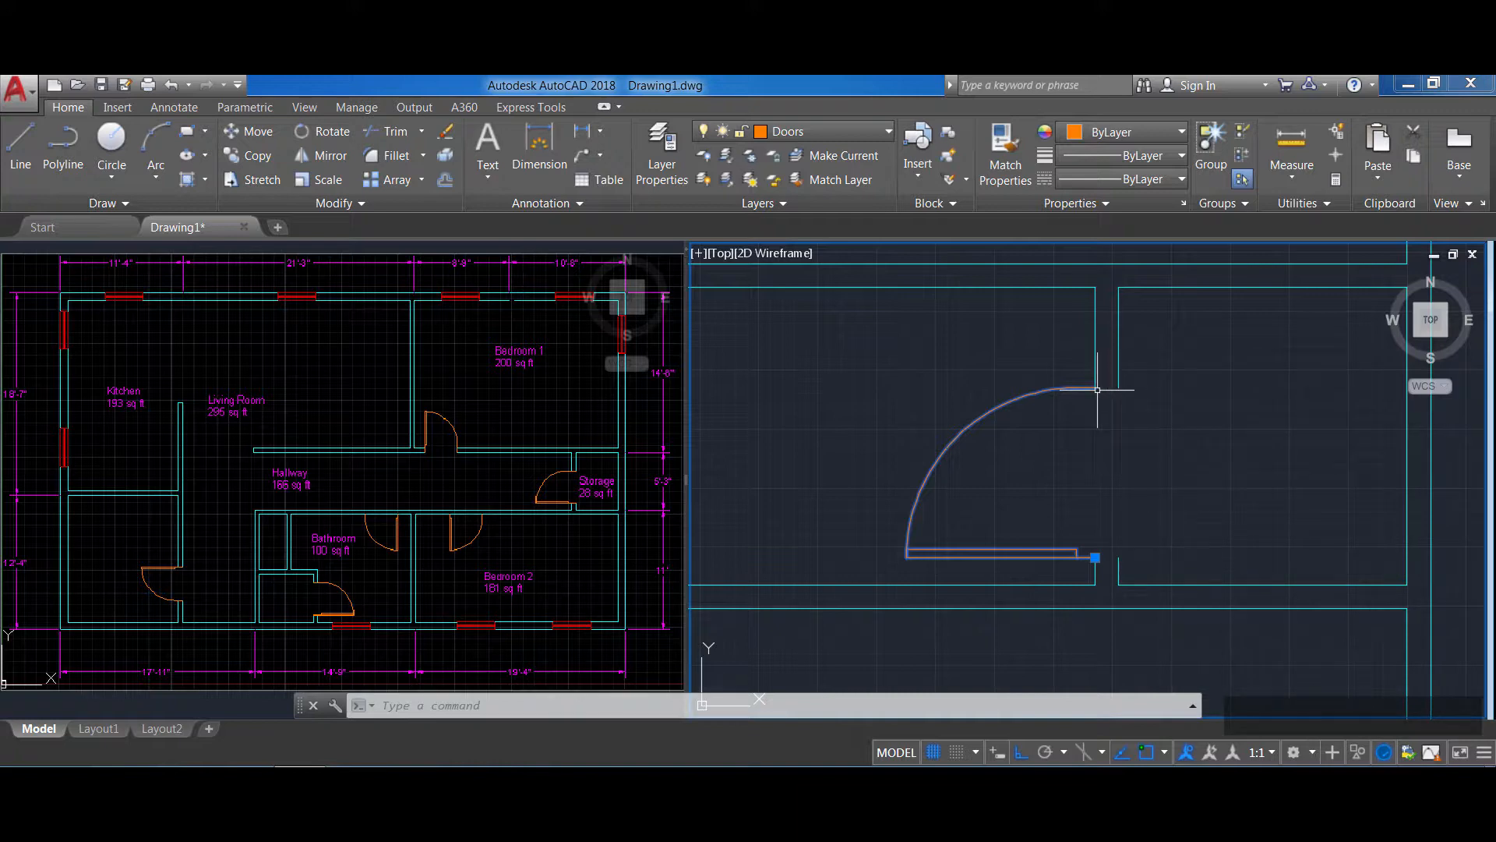
{"action": "left_click", "coordinate": [1095, 557]}
{"action": "left_click", "coordinate": [1120, 555]}
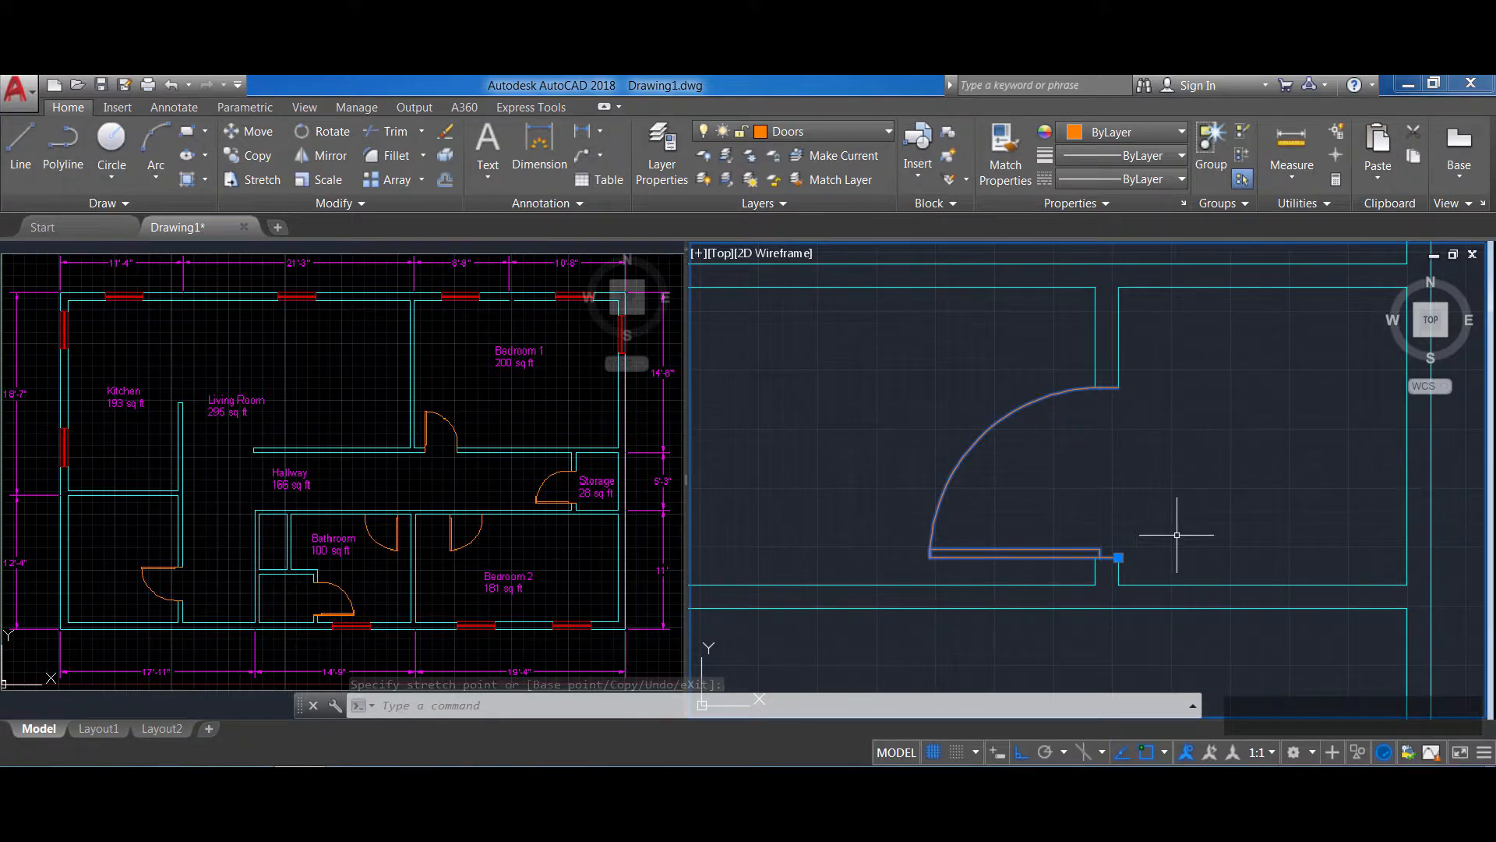
Copy the bathroom door and paste the duplicate inside Bedroom 2, beside the bathroom partition and below the hallway wall
{"action": "scroll", "coordinate": [914, 487], "scroll_direction": "down", "scroll_amount": 2}
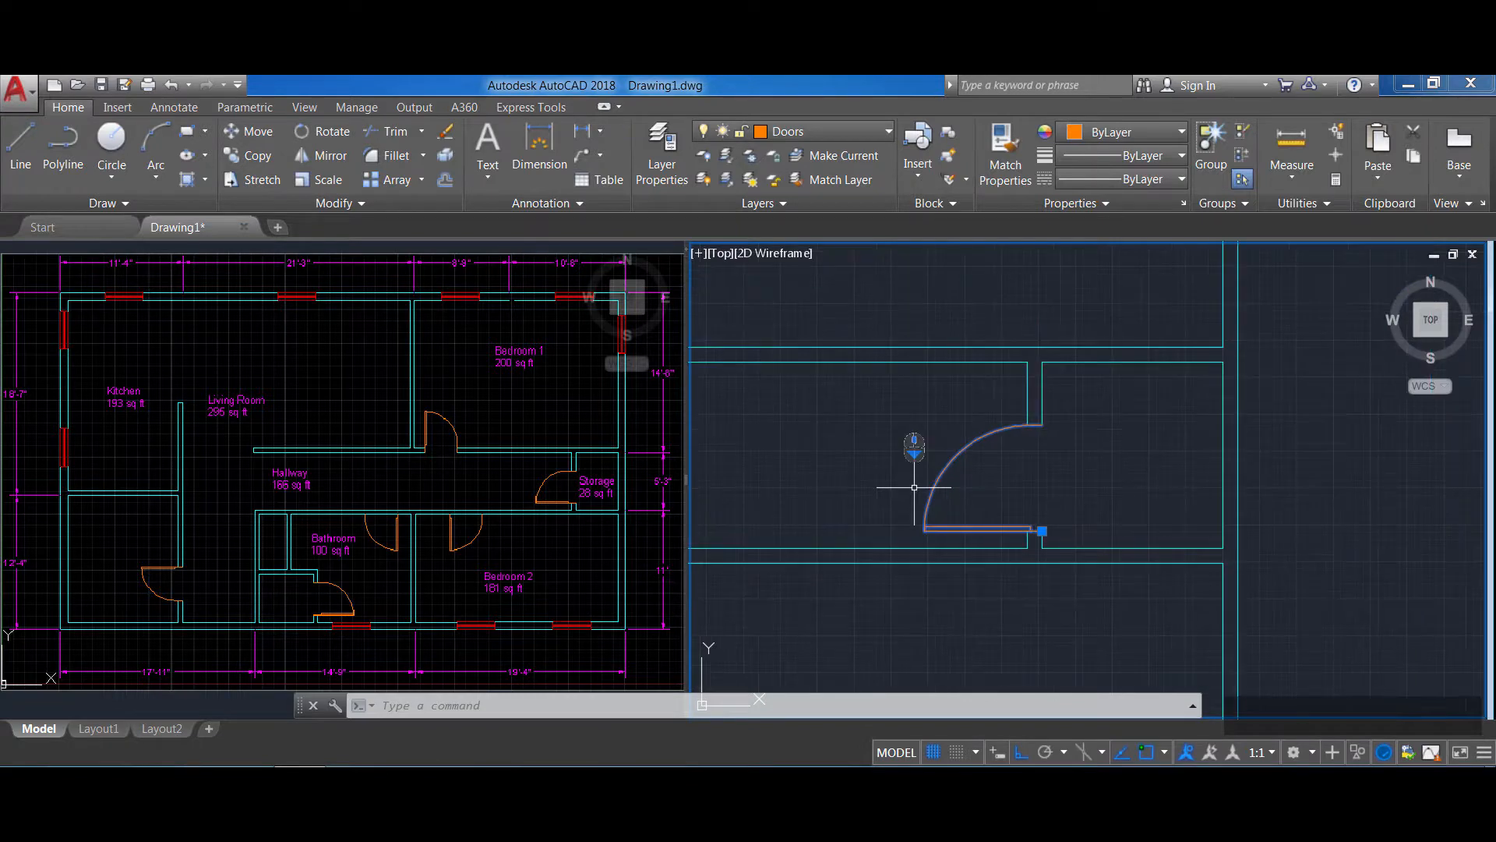
{"action": "middle_click_drag", "start_coordinate": [916, 488], "coordinate": [1127, 507]}
{"action": "scroll", "coordinate": [1128, 507], "scroll_direction": "down", "scroll_amount": 2}
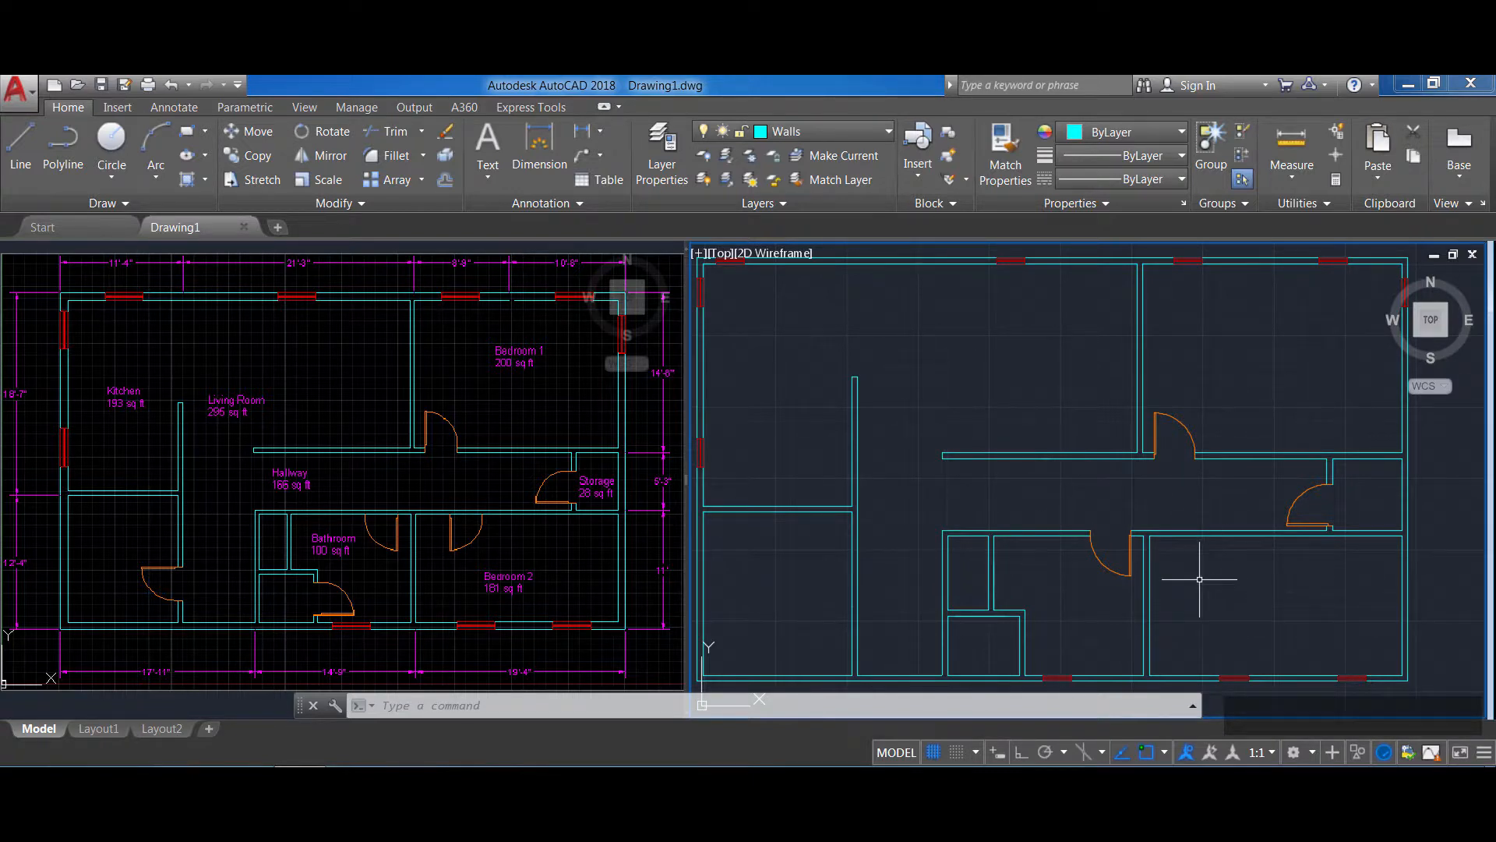
{"action": "scroll", "coordinate": [1199, 579], "scroll_direction": "up", "scroll_amount": 3}
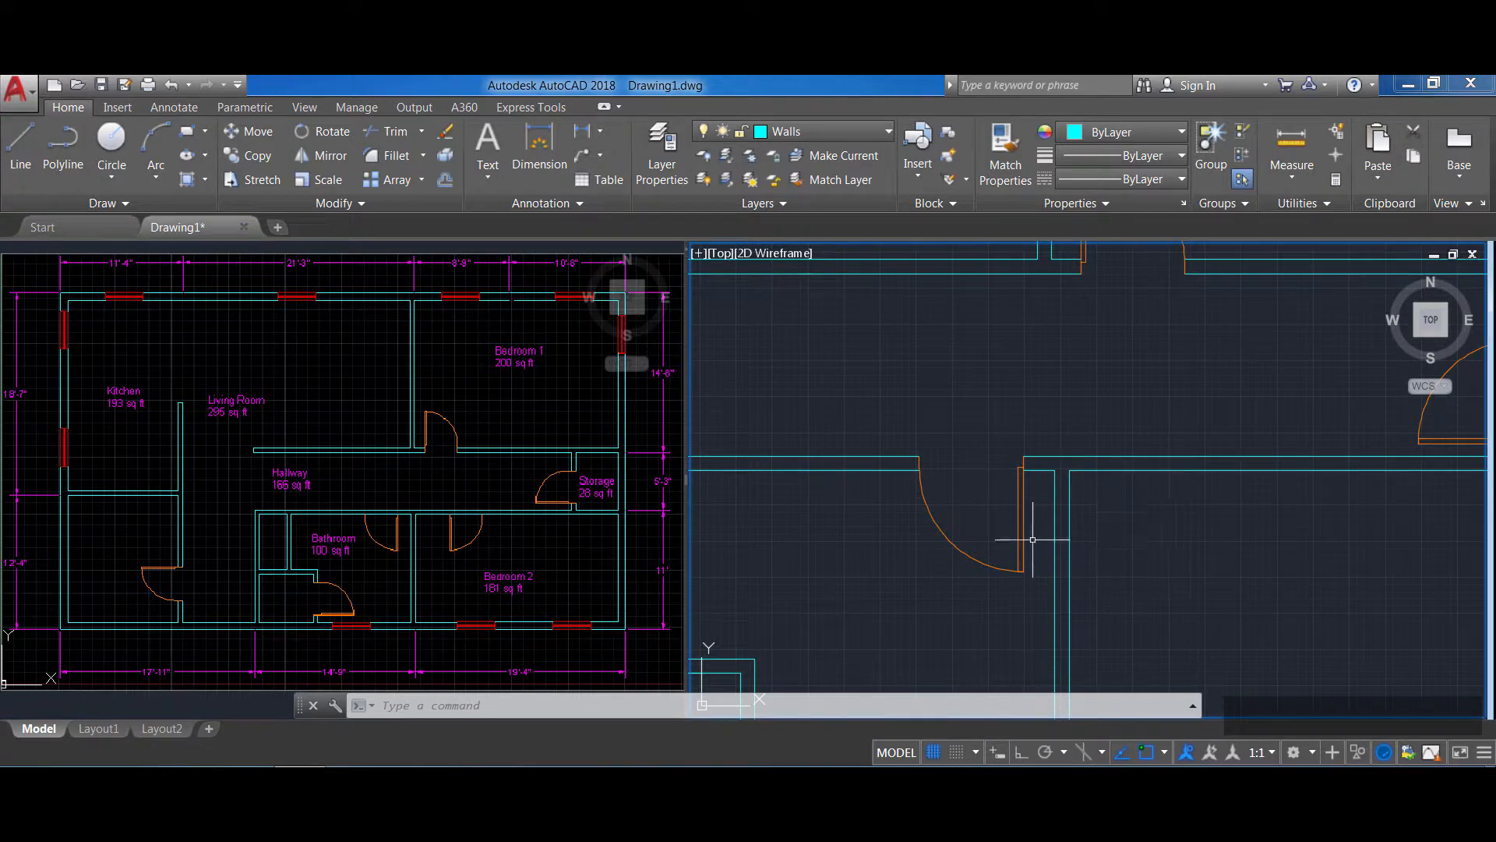
{"action": "left_click", "coordinate": [1025, 508]}
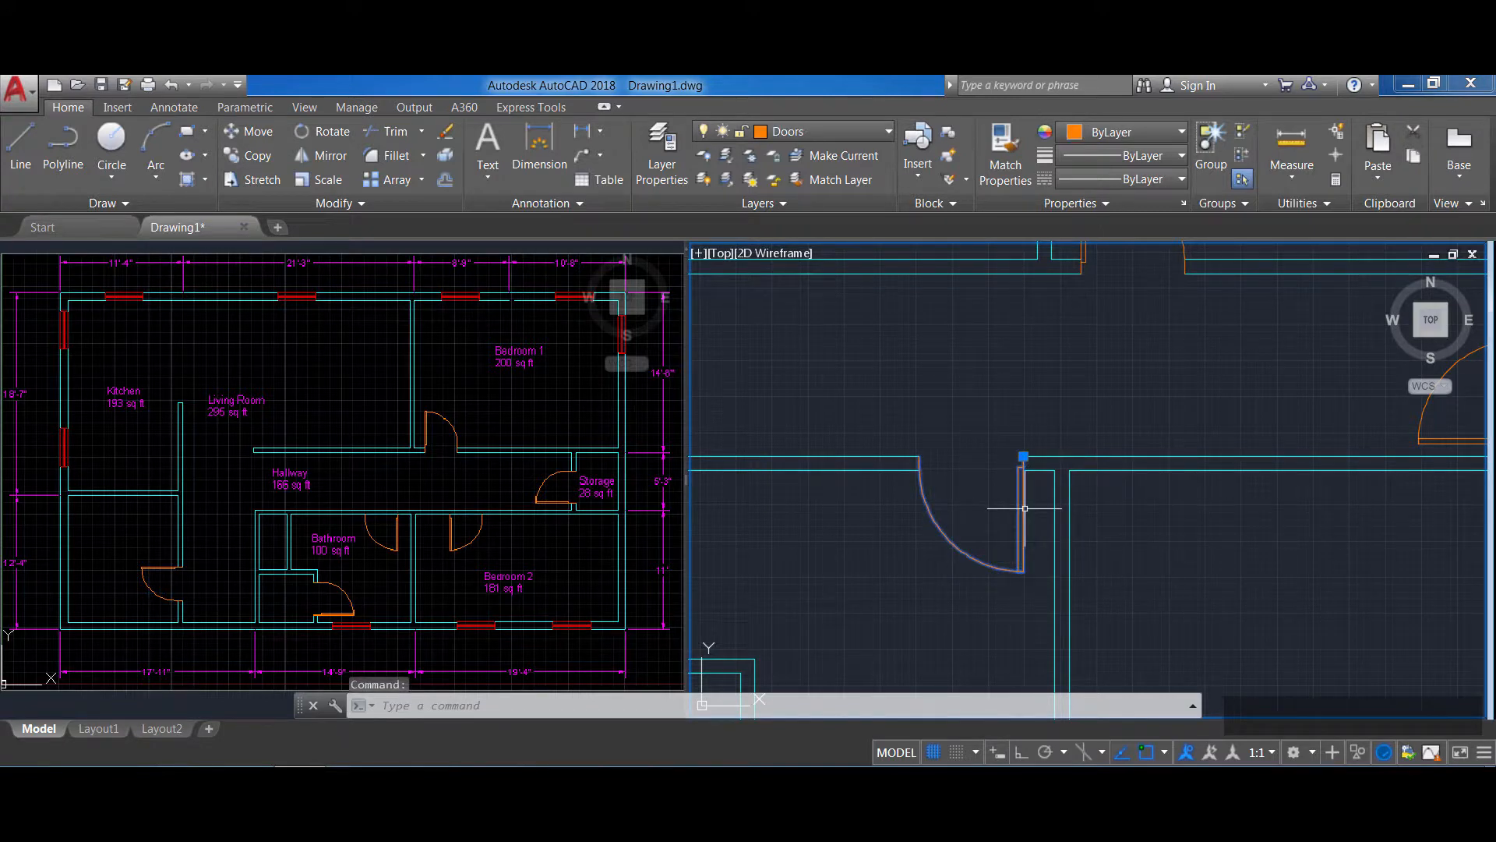
{"action": "key", "text": "ctrl+c"}
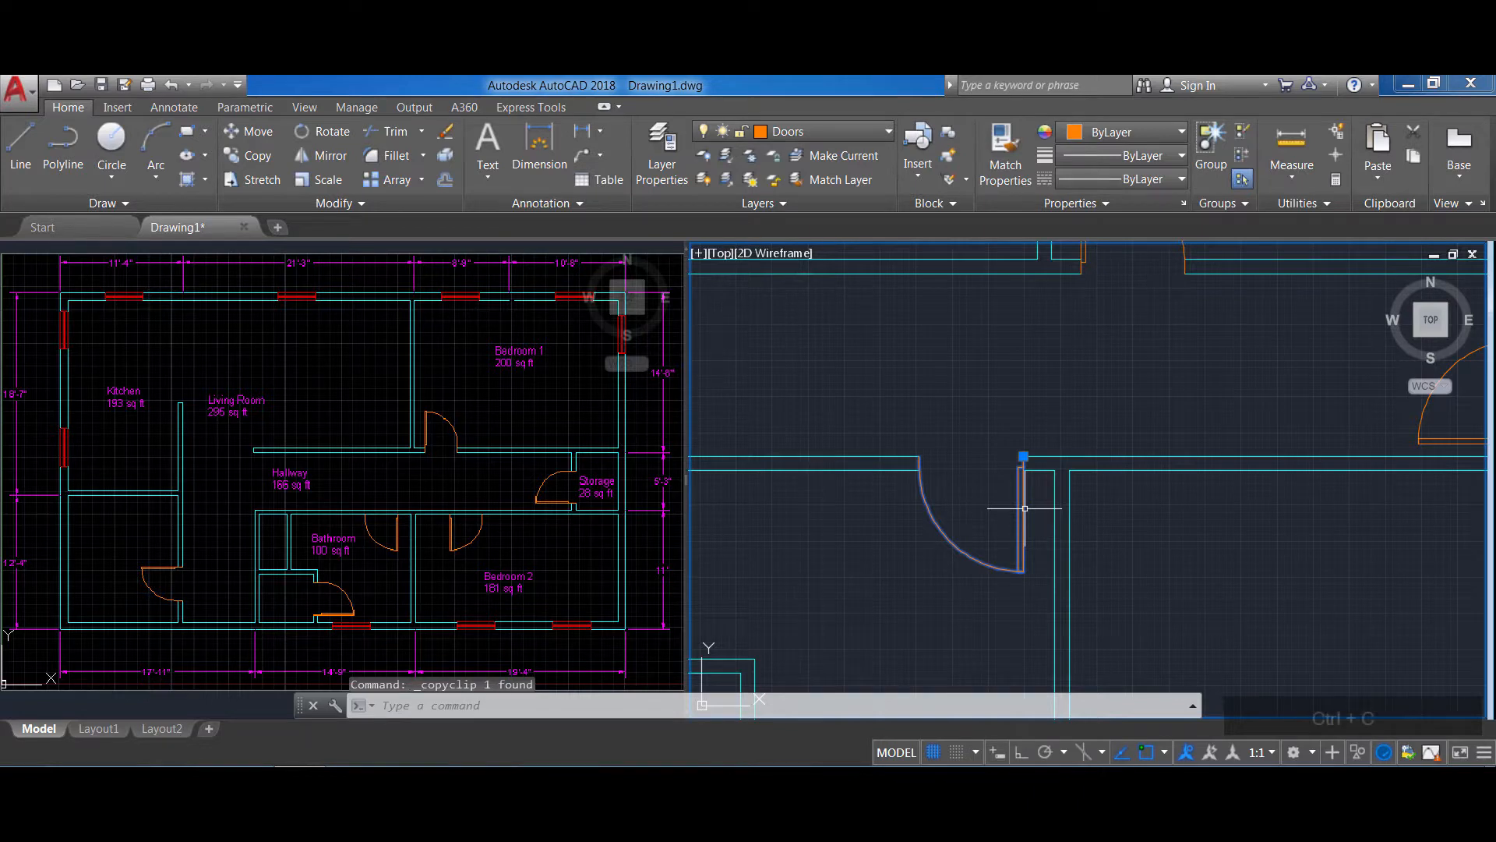
{"action": "key", "text": "ctrl+v"}
{"action": "left_click", "coordinate": [1105, 590]}
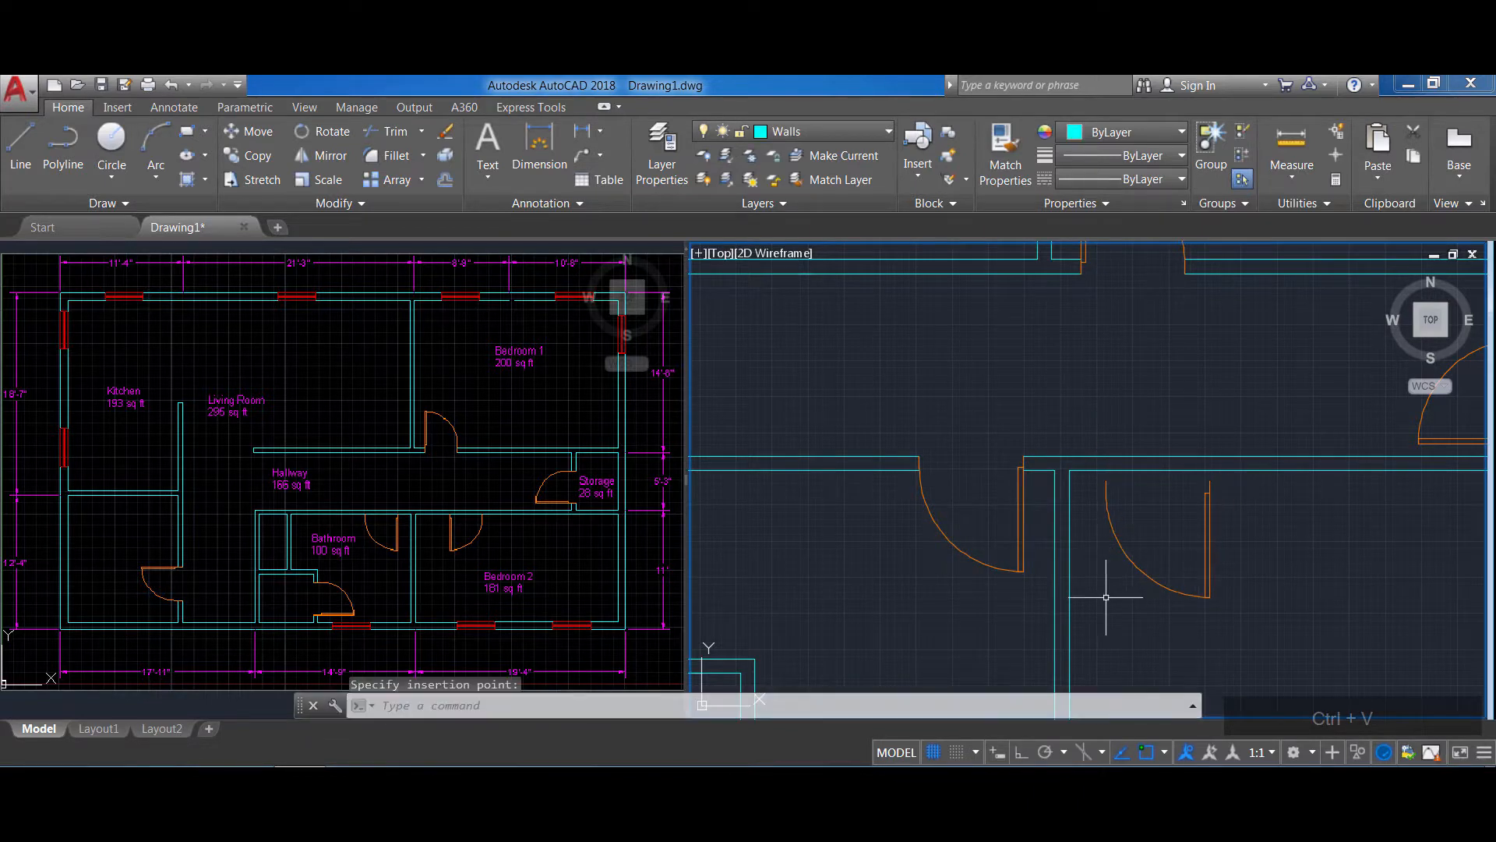
{"action": "type", "text": "R"}
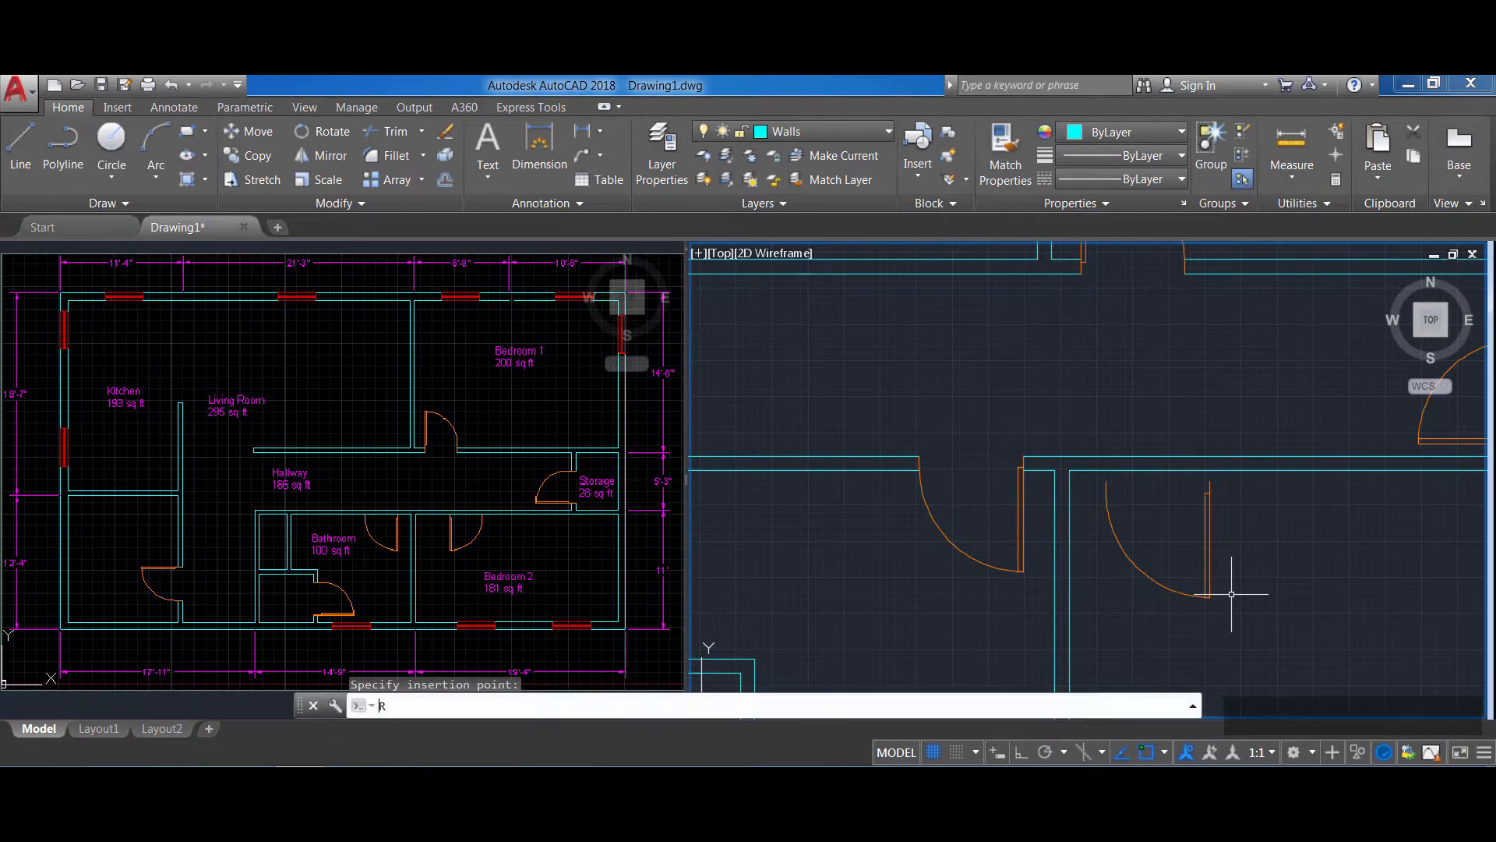
{"action": "type", "text": "O"}
{"action": "key", "text": "Return"}
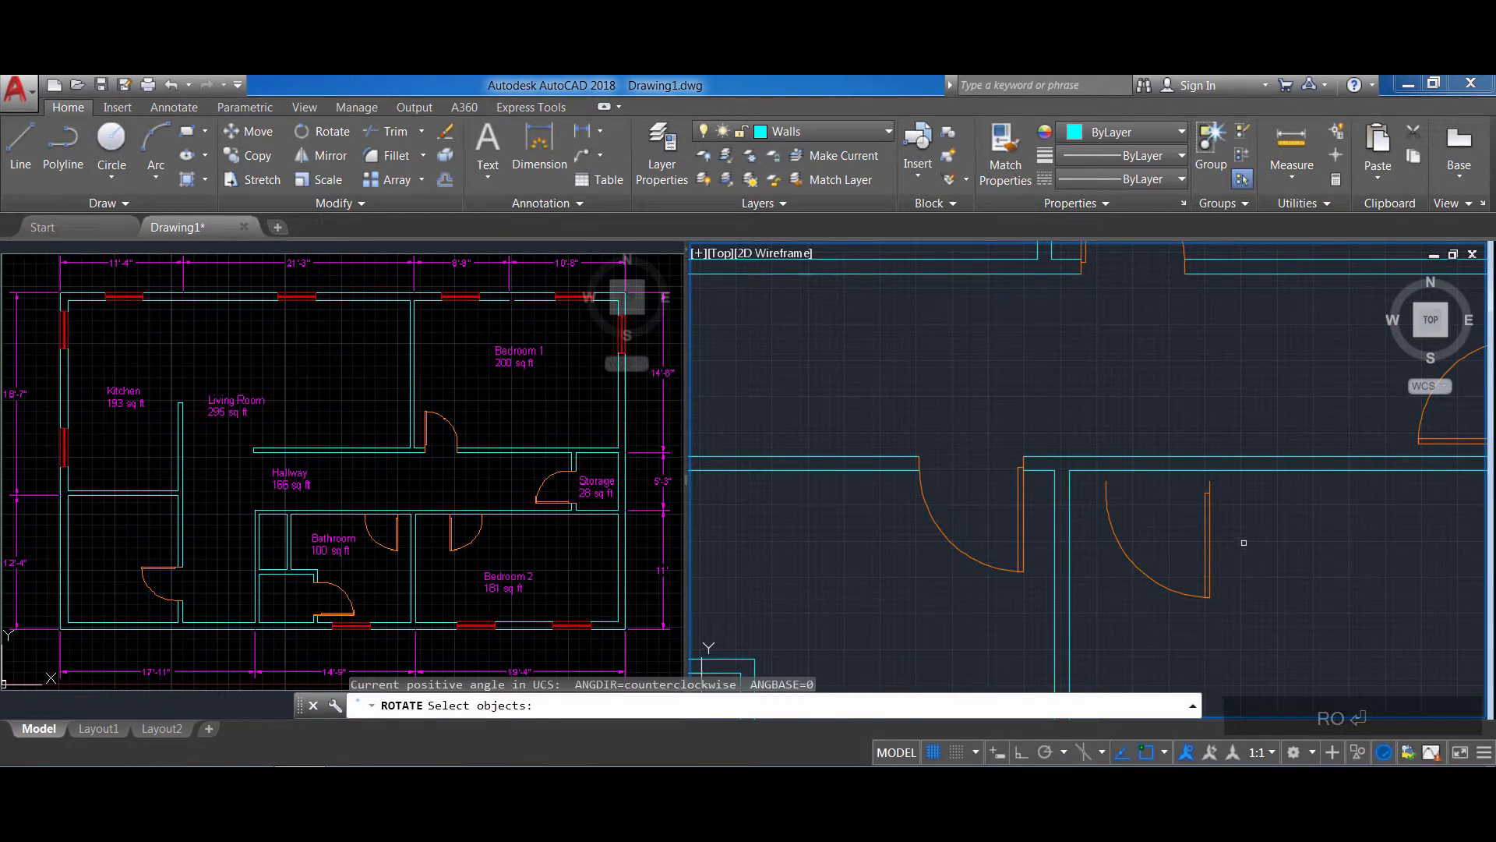
{"action": "left_click", "coordinate": [1207, 515]}
{"action": "key", "text": "Return"}
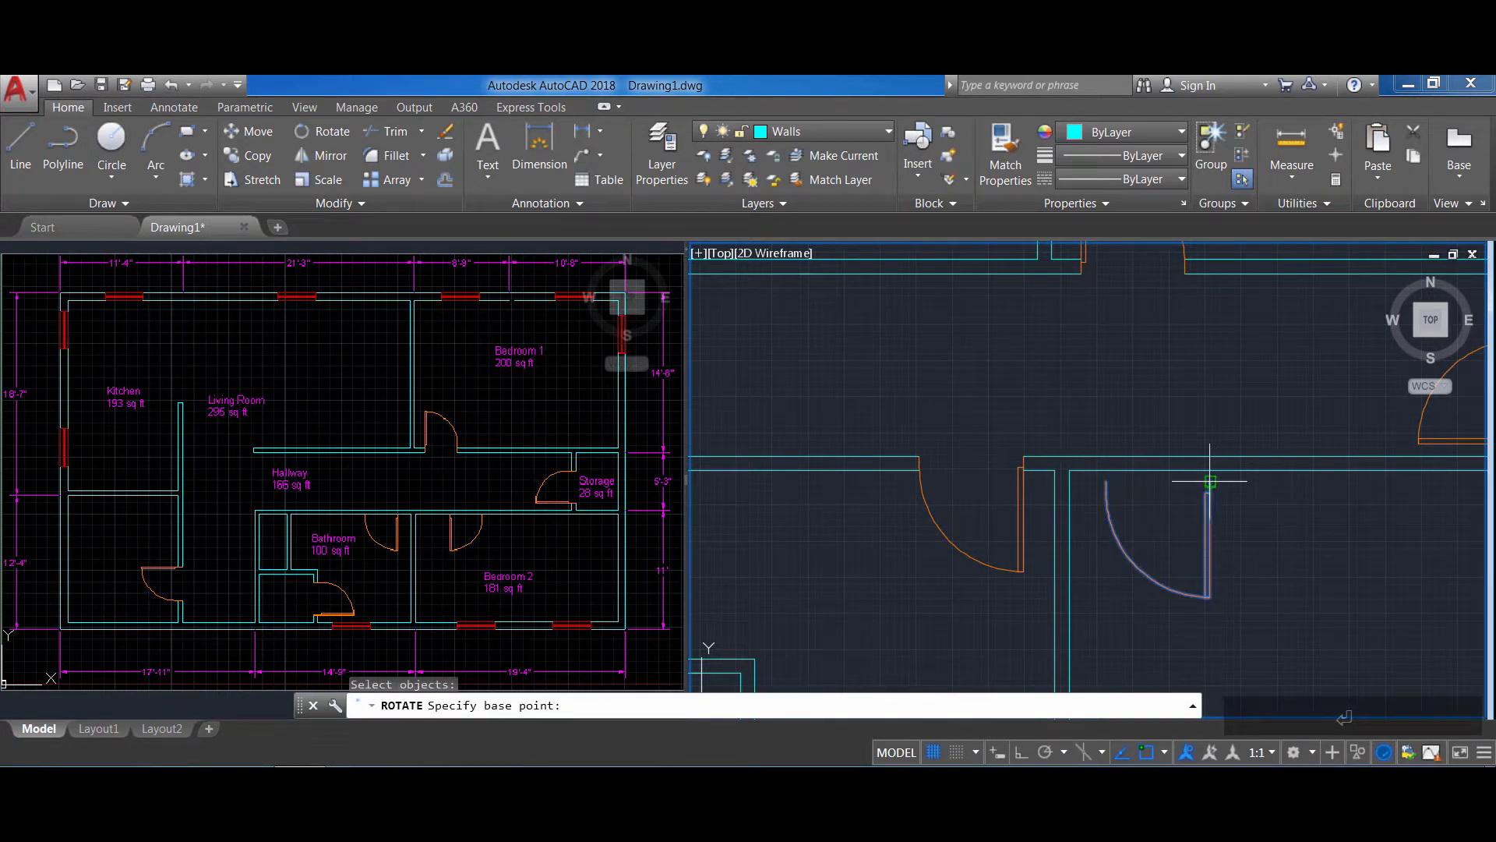
{"action": "left_click", "coordinate": [1210, 482]}
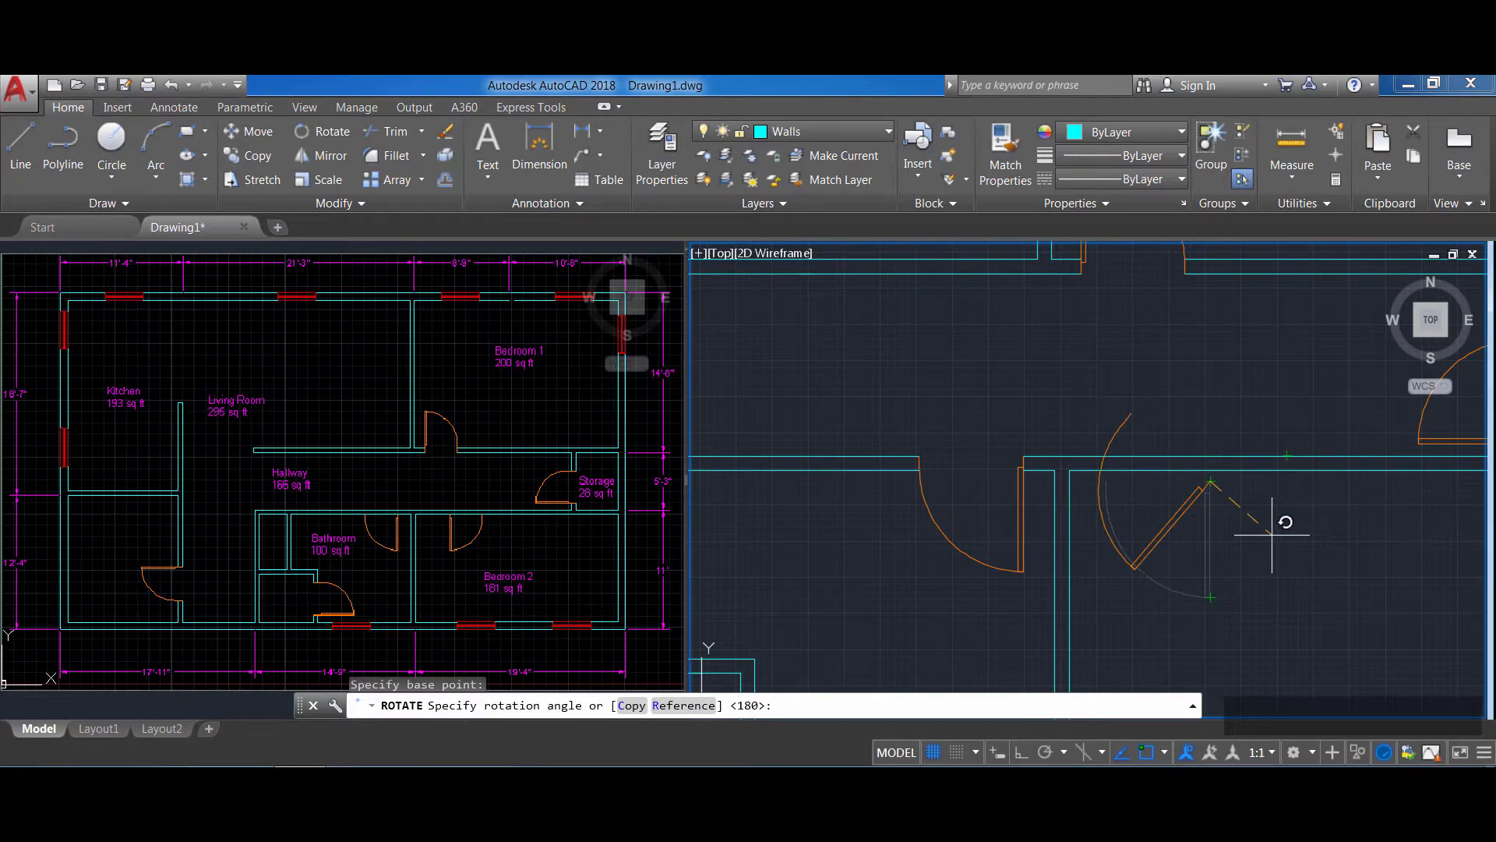
{"action": "key", "text": "Escape"}
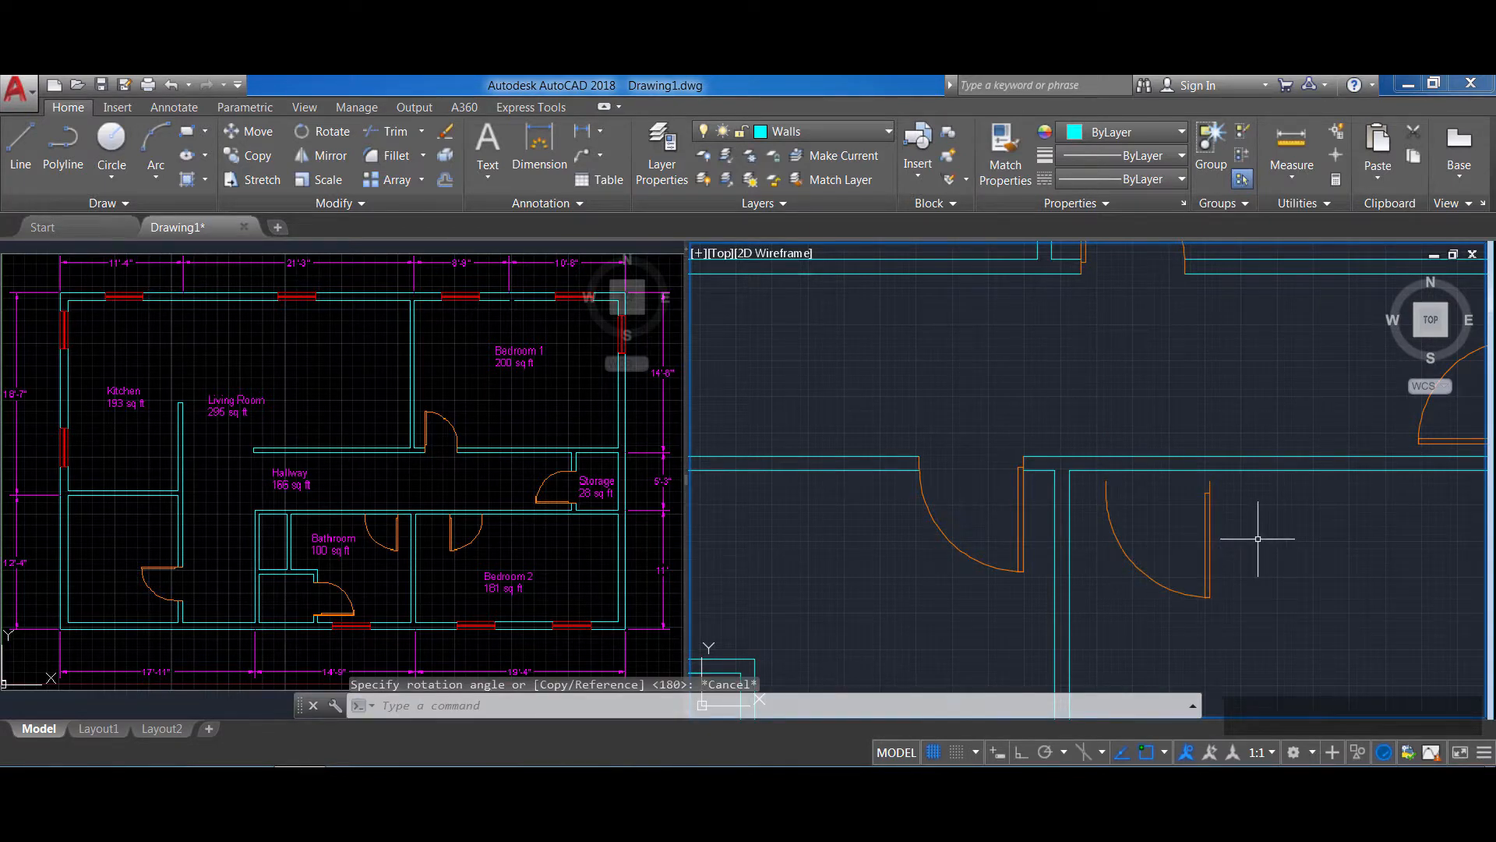
Mirror the pasted Bedroom 2 door across the vertical line along its leaf, keeping the source, and delete the original door
{"action": "left_click", "coordinate": [324, 160]}
{"action": "left_click", "coordinate": [1208, 531]}
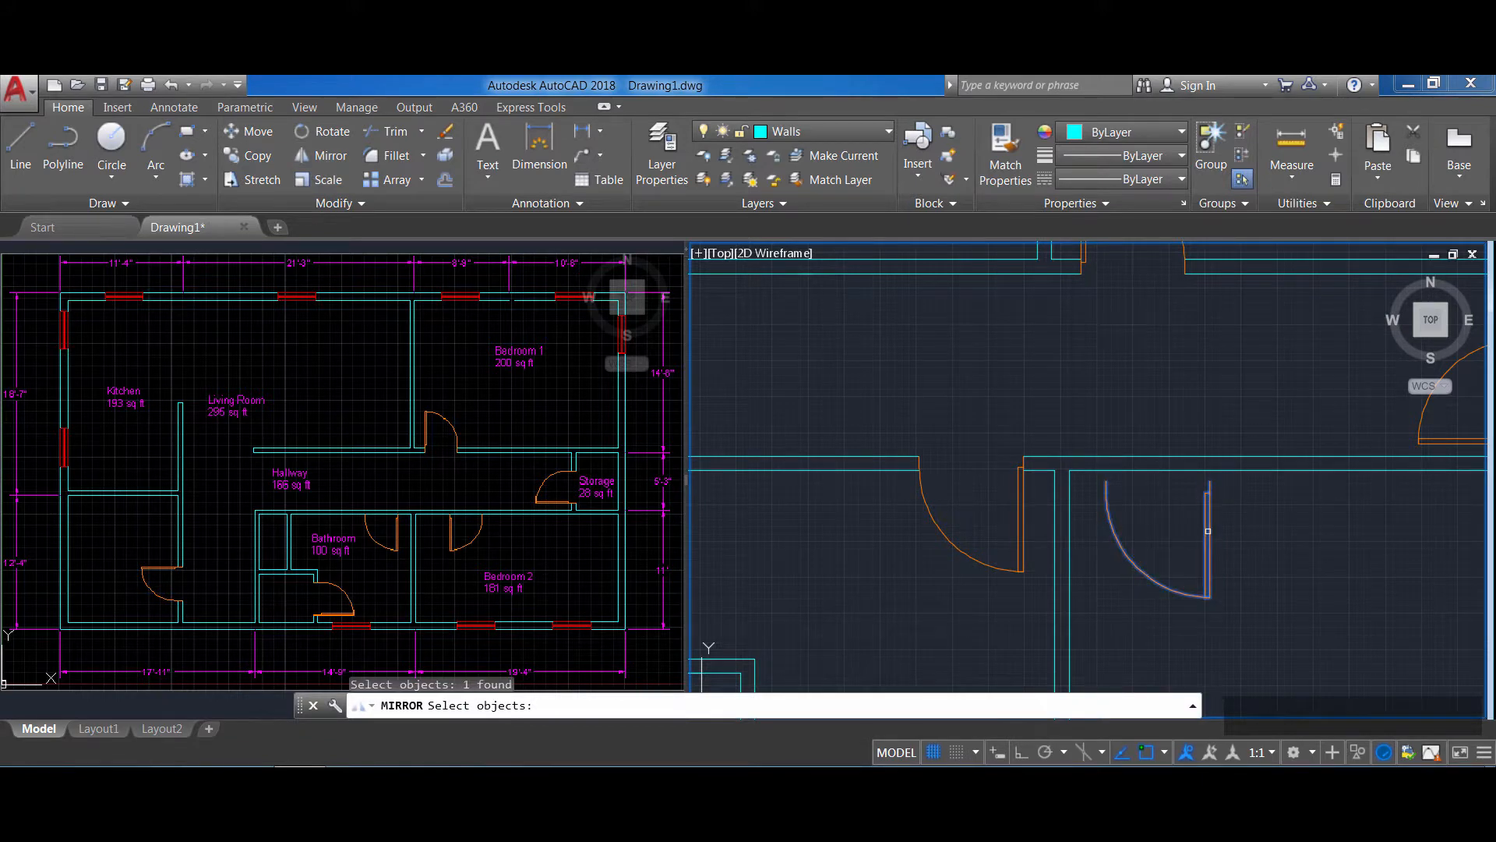
{"action": "key", "text": "Return"}
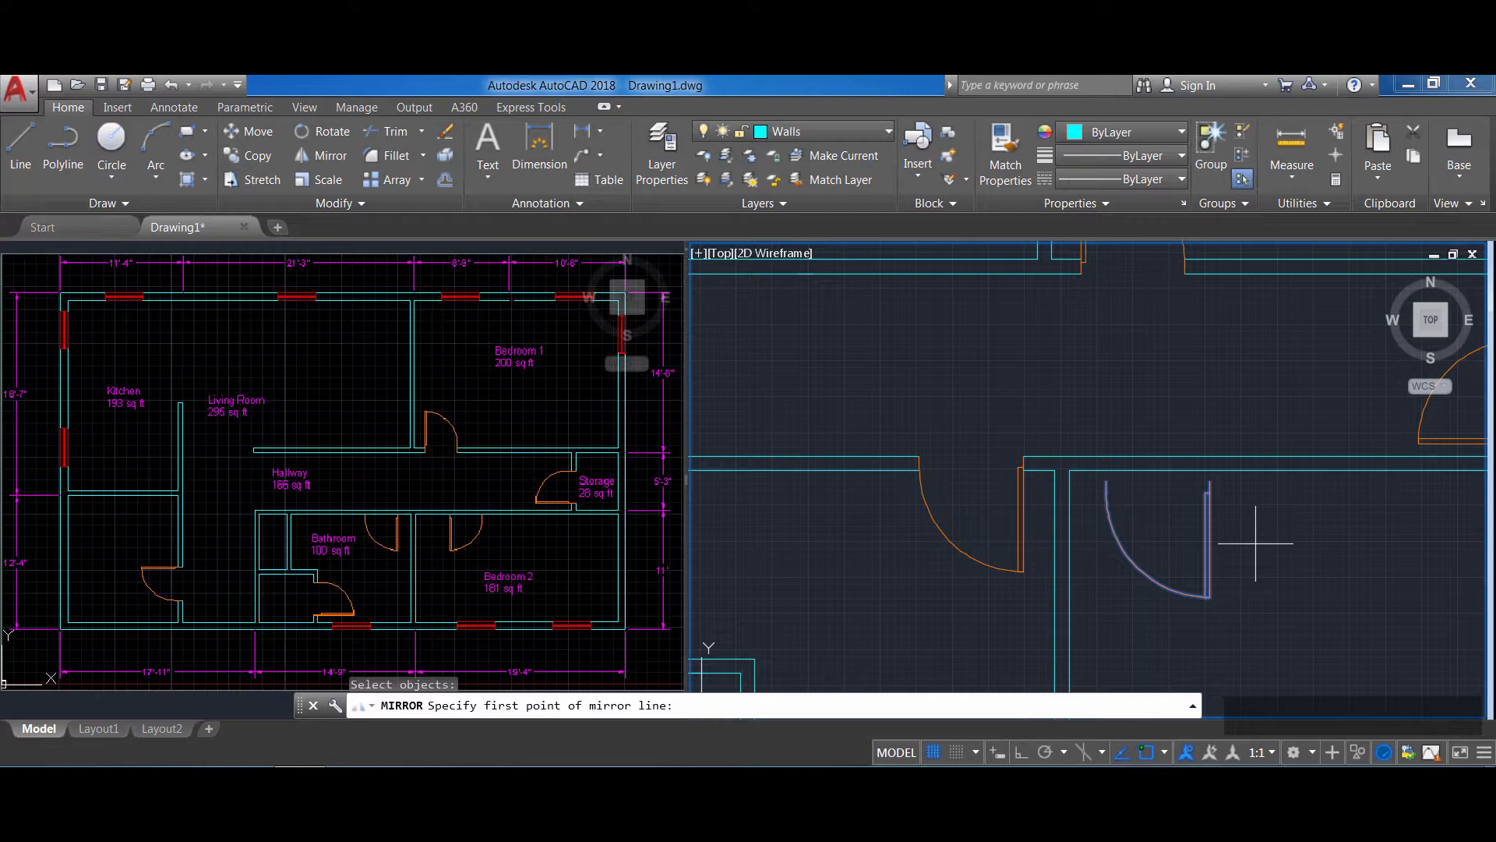
{"action": "left_click", "coordinate": [1210, 597]}
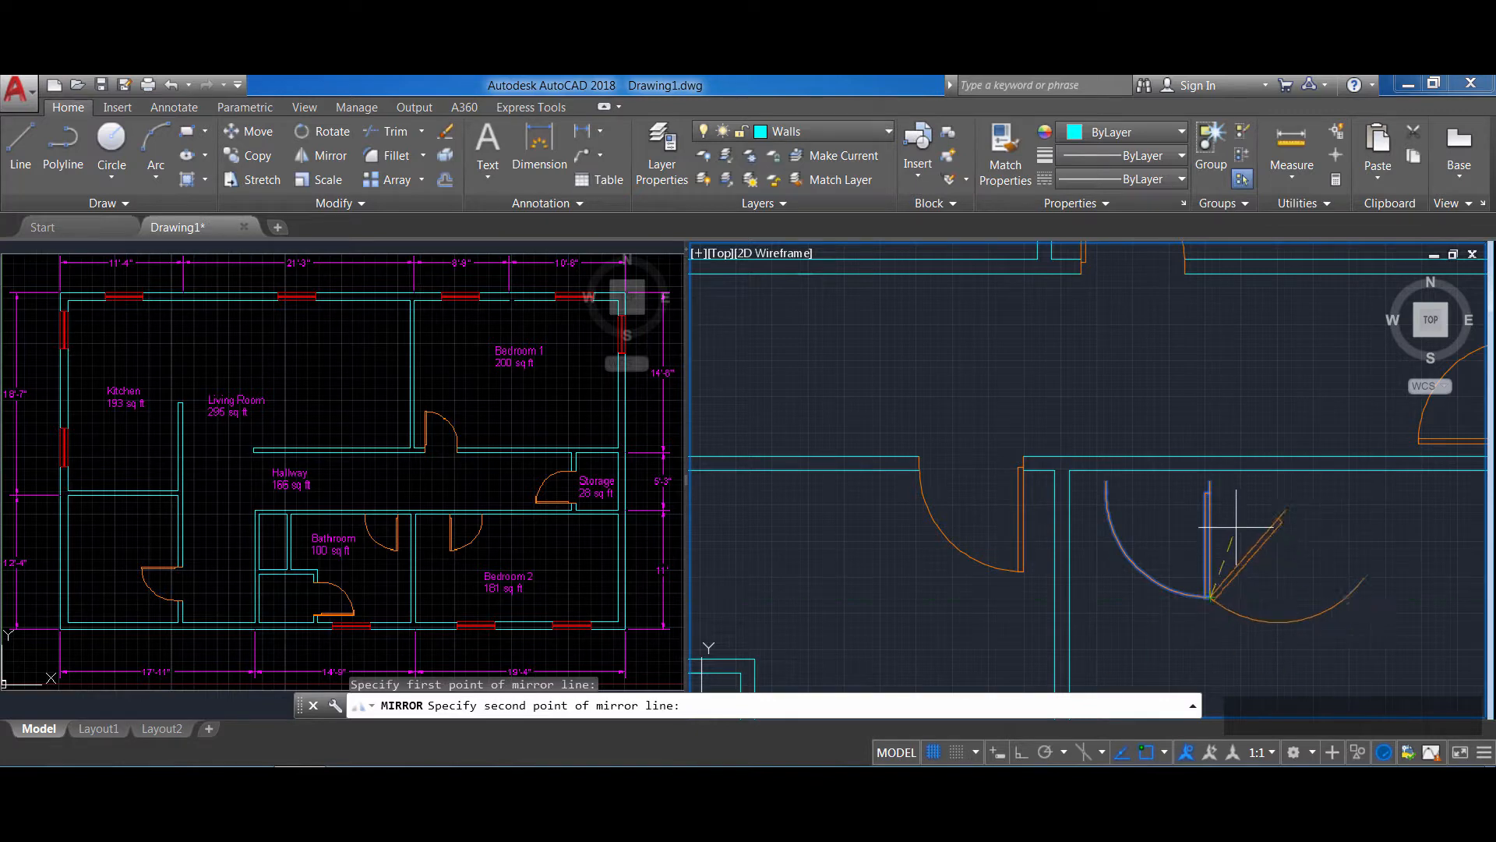
{"action": "left_click", "coordinate": [1211, 481]}
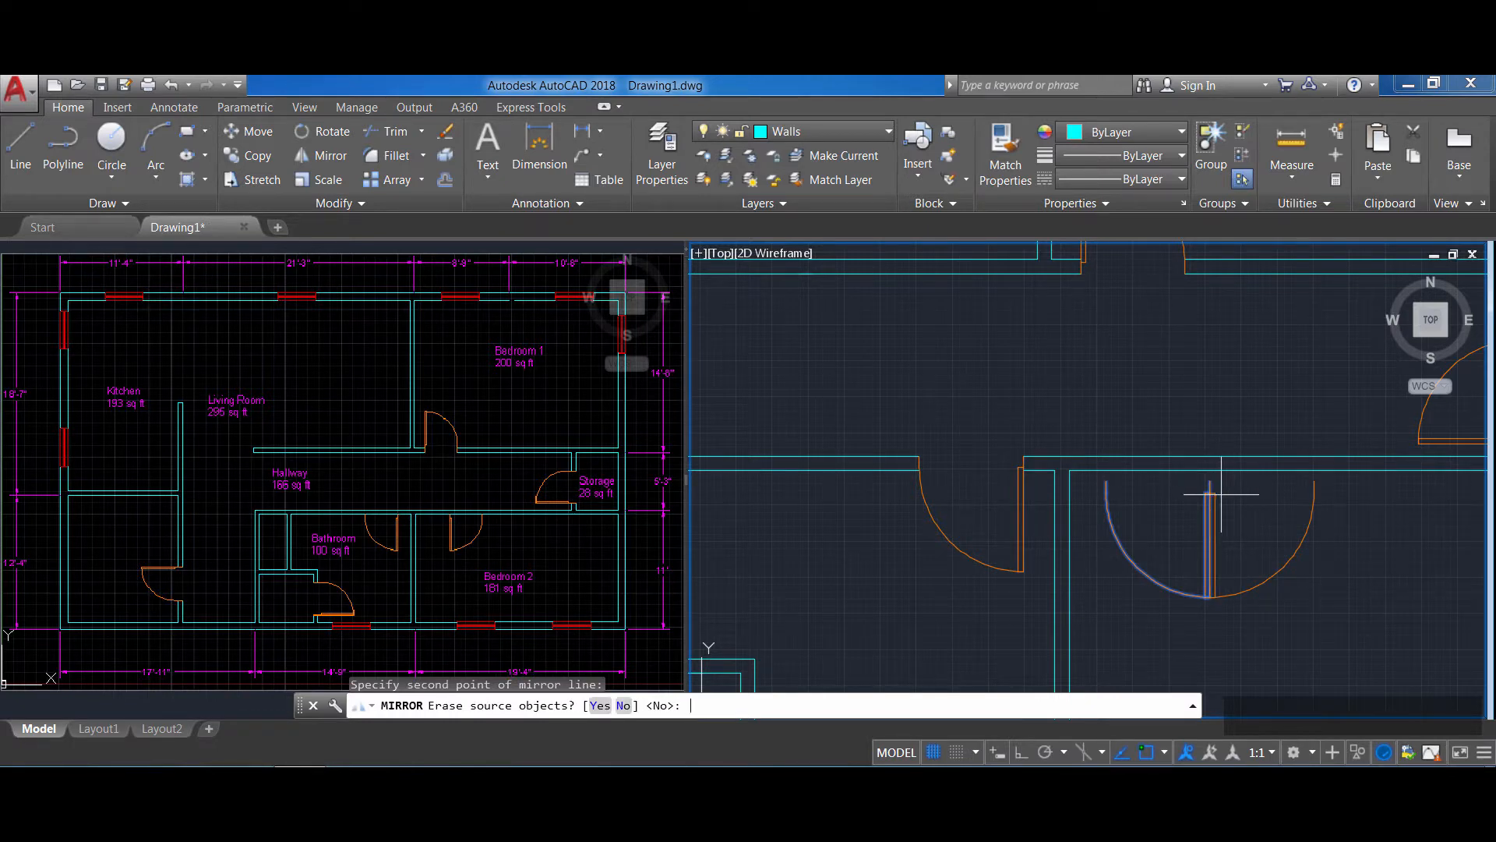
{"action": "key", "text": "Return"}
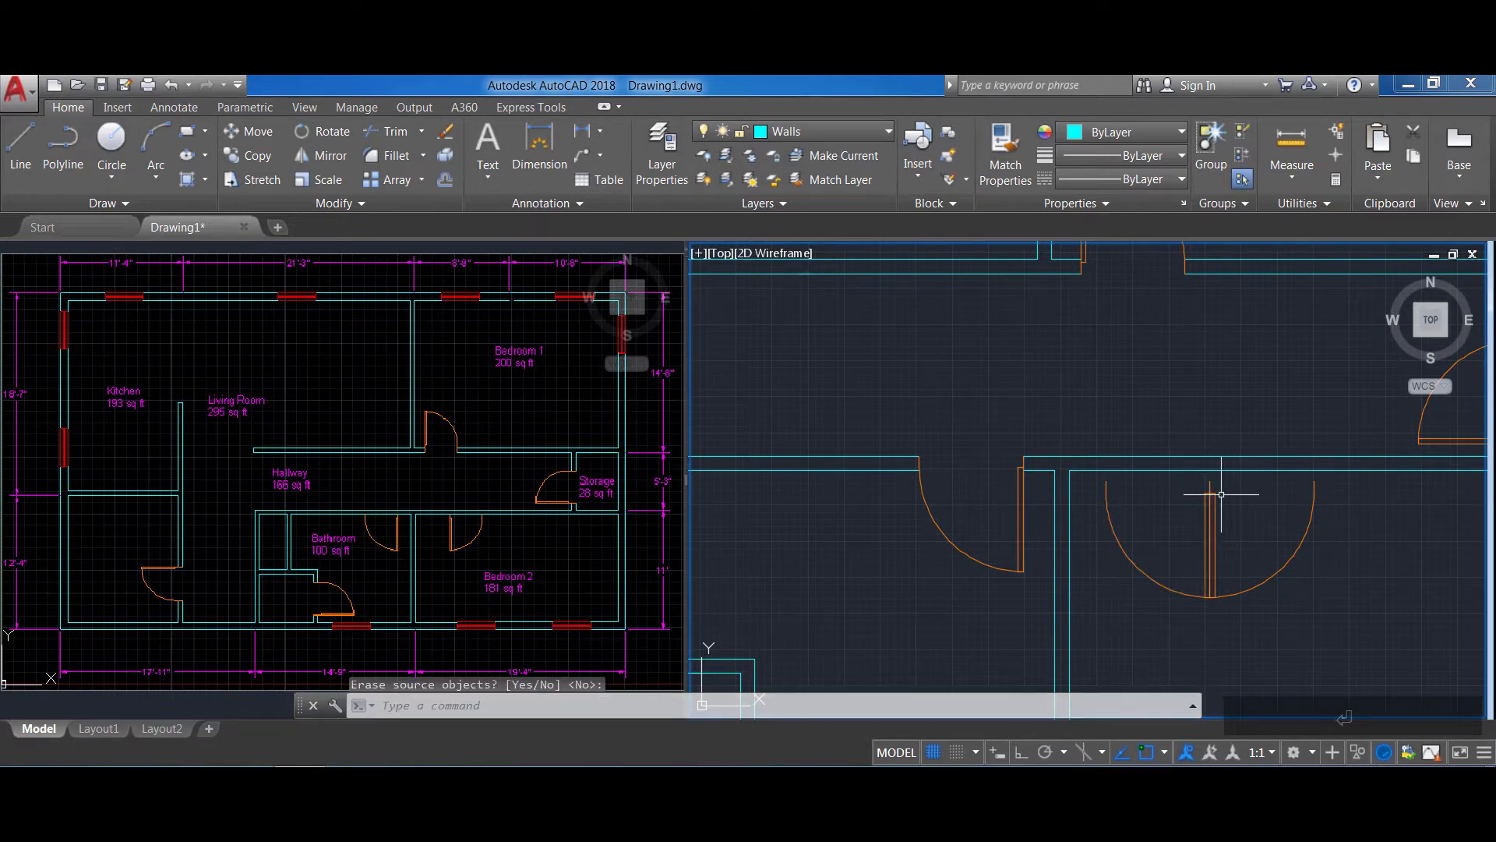
{"action": "left_click", "coordinate": [1204, 581]}
{"action": "key", "text": "Delete"}
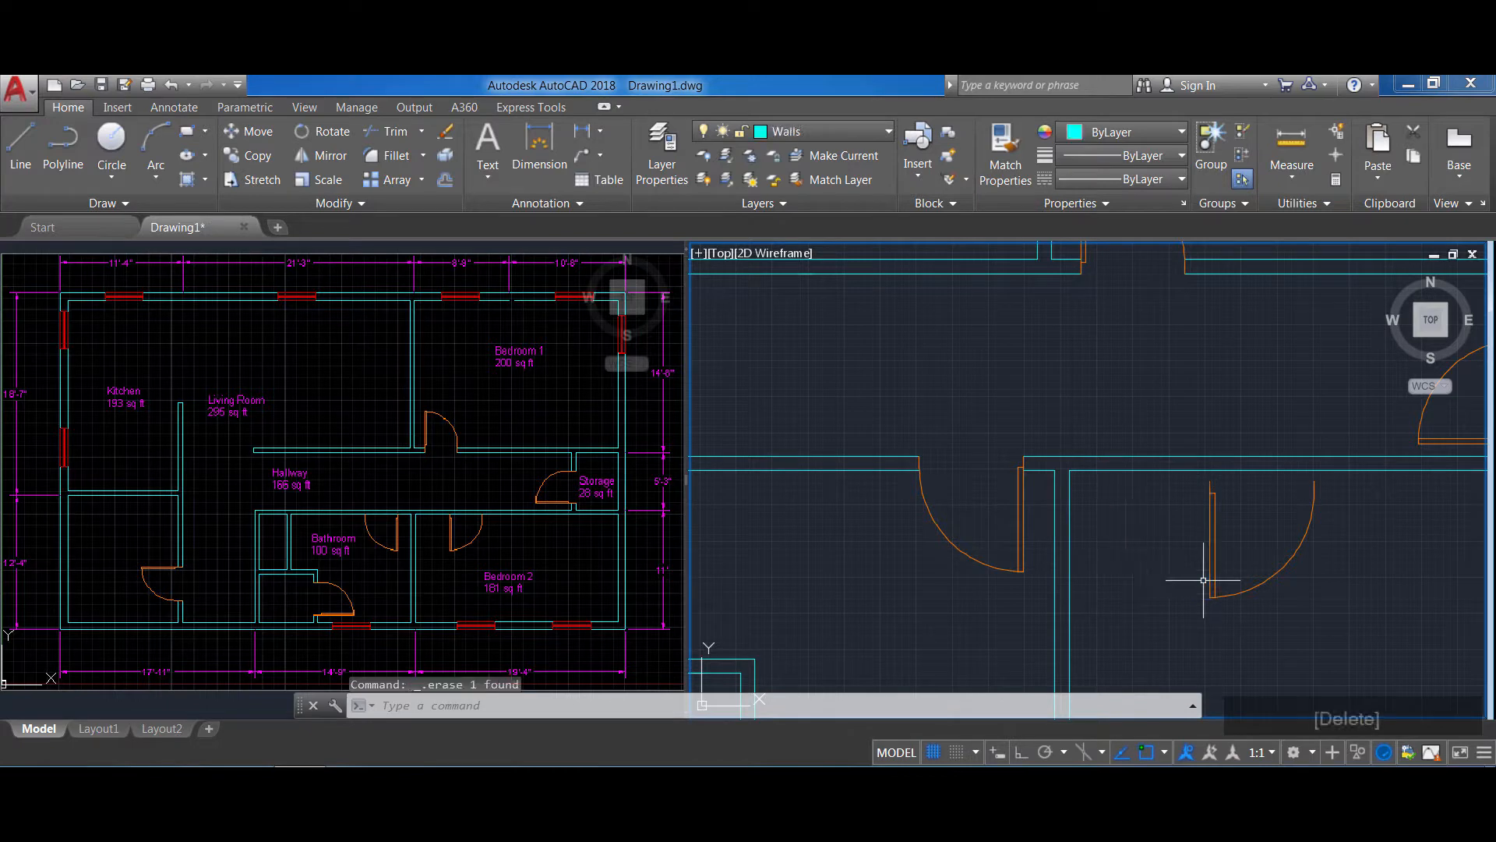
Try moving the mirrored door by its hinge point towards the bathroom partition and undo the move
{"action": "left_click", "coordinate": [1207, 577]}
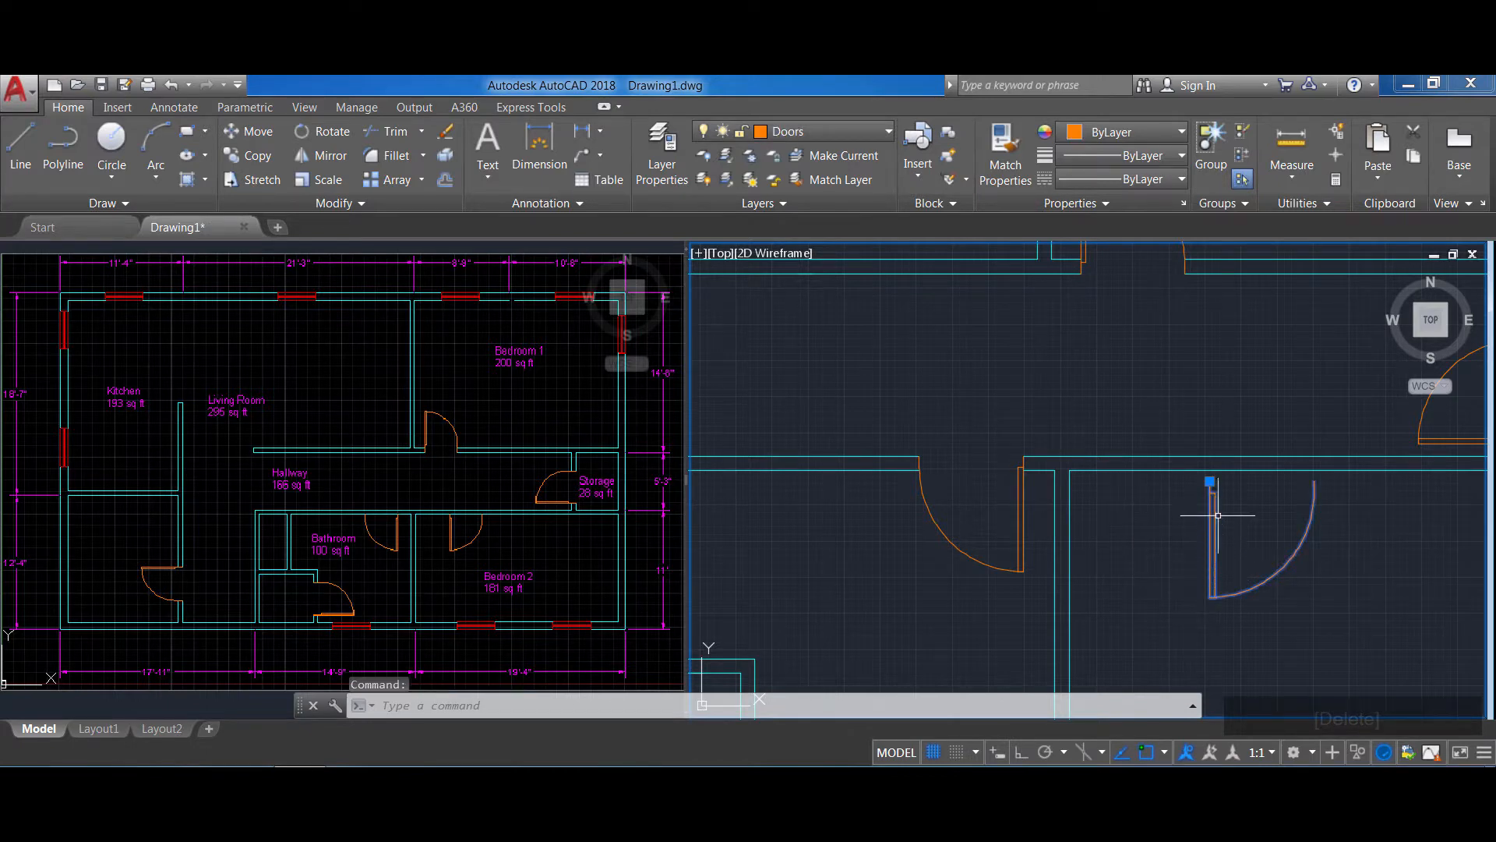
{"action": "left_click", "coordinate": [1209, 480]}
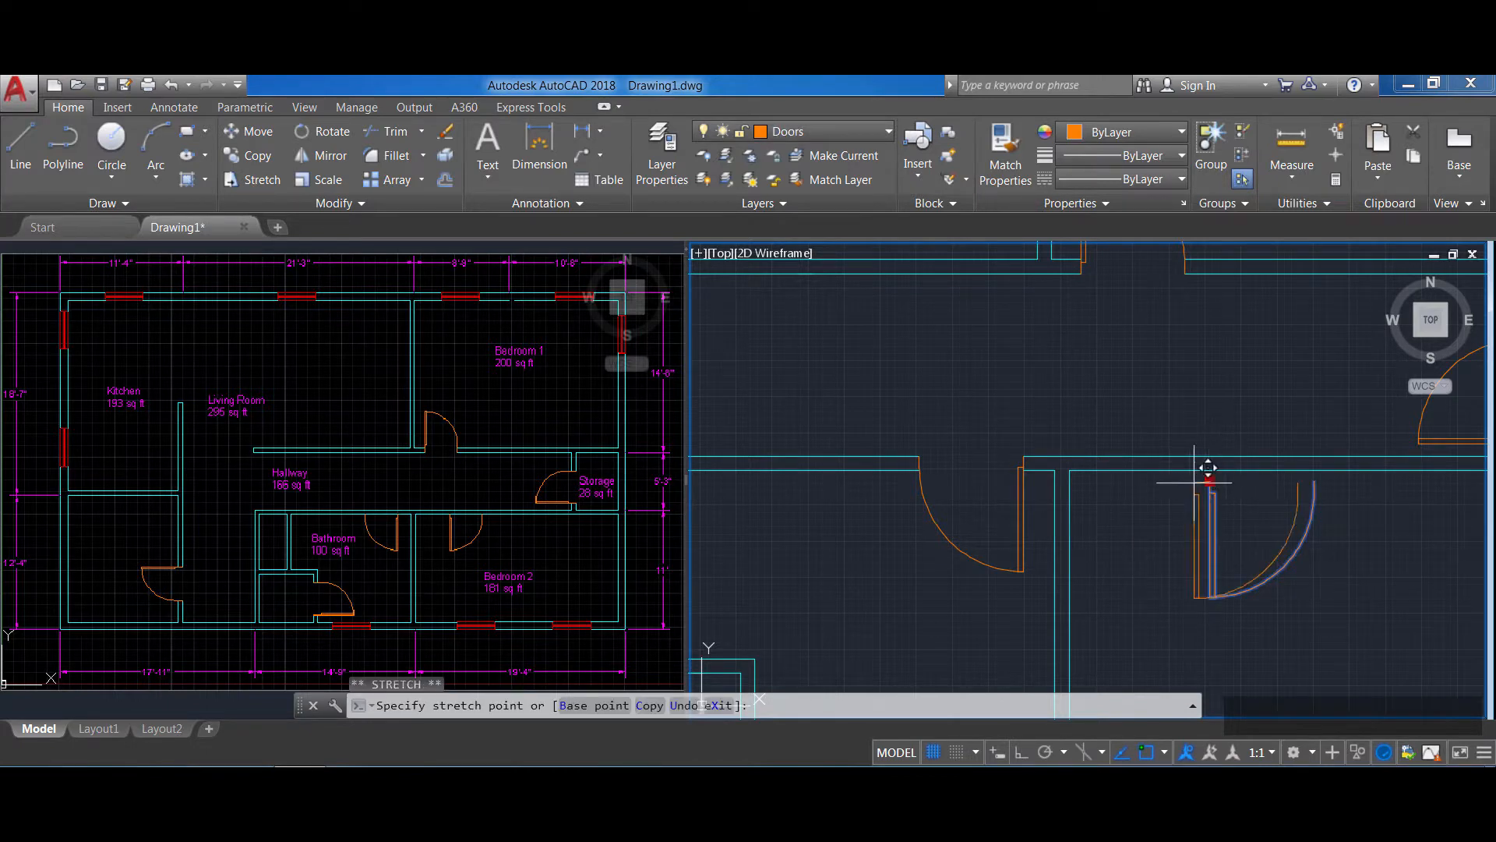
{"action": "left_click", "coordinate": [1100, 478]}
{"action": "key", "text": "ctrl+z"}
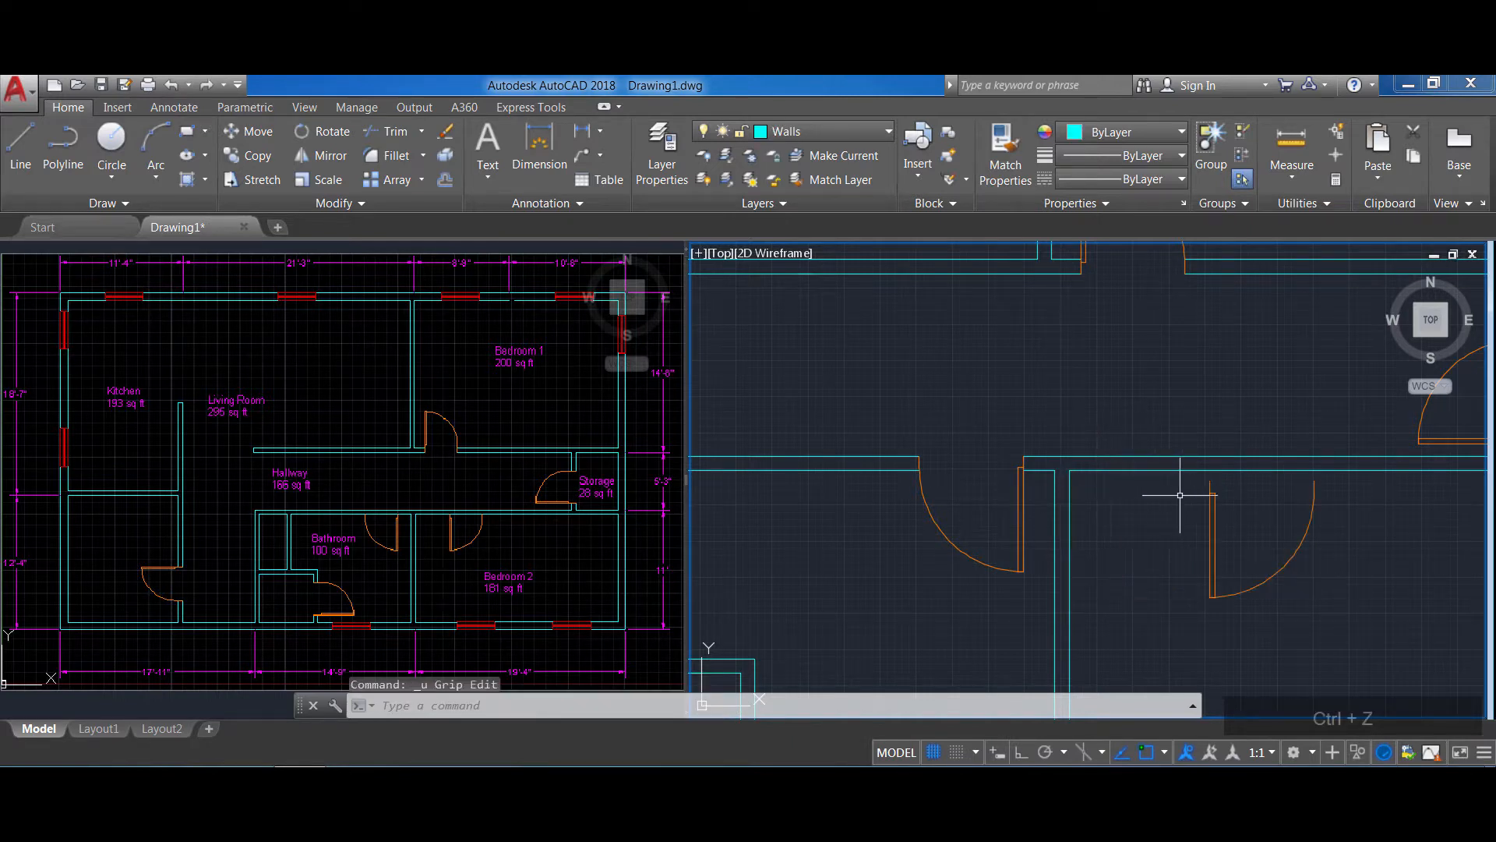
Move the mirrored door by its hinge point close to the bathroom partition with object snap off, keeping it below the hallway wall
{"action": "left_click", "coordinate": [1211, 487]}
{"action": "left_click", "coordinate": [1208, 481]}
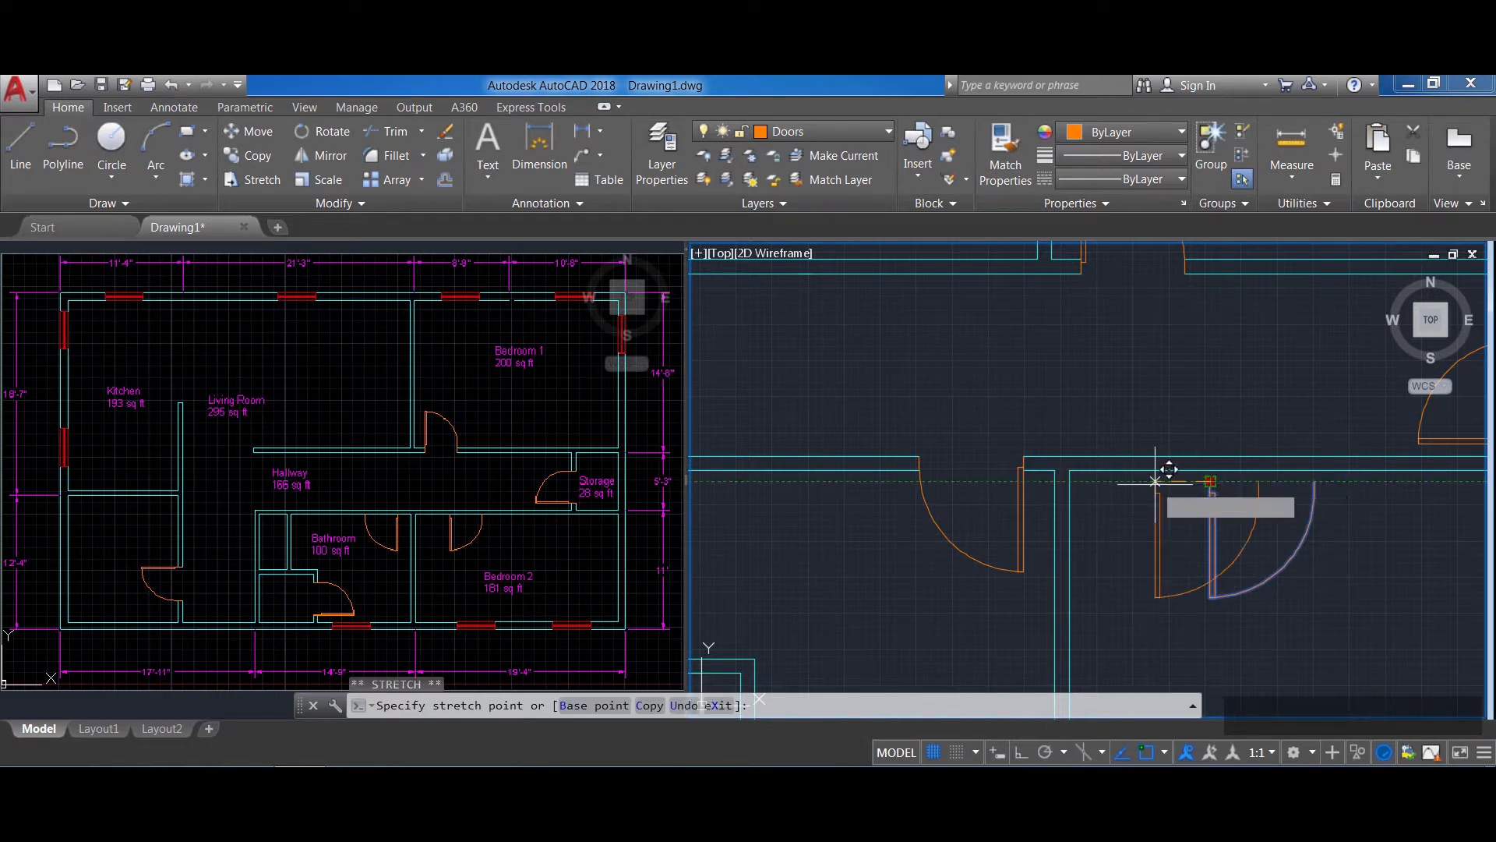
{"action": "key", "text": "F3"}
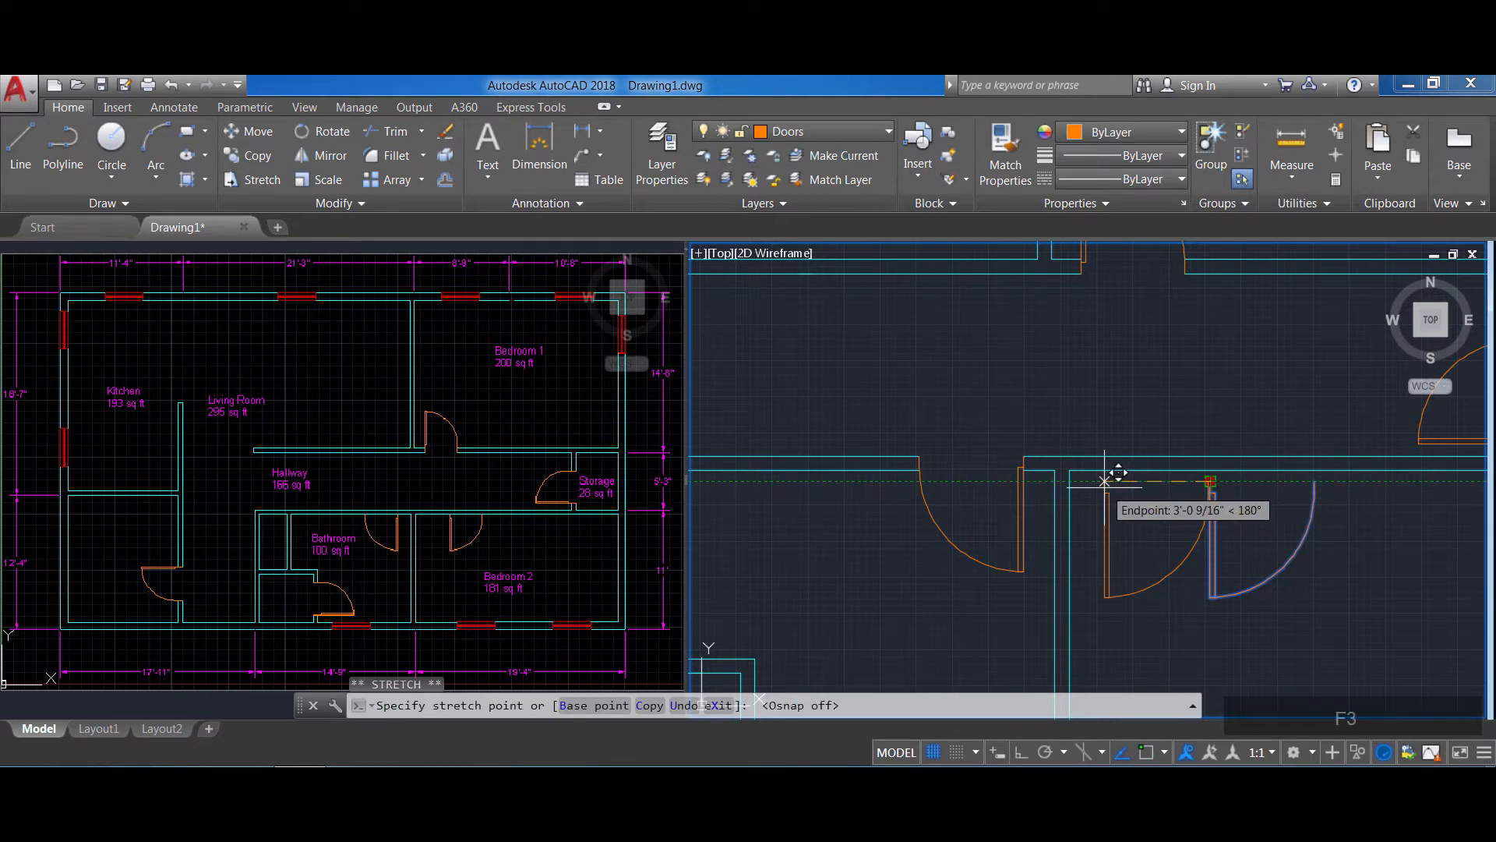
{"action": "left_click", "coordinate": [1105, 481]}
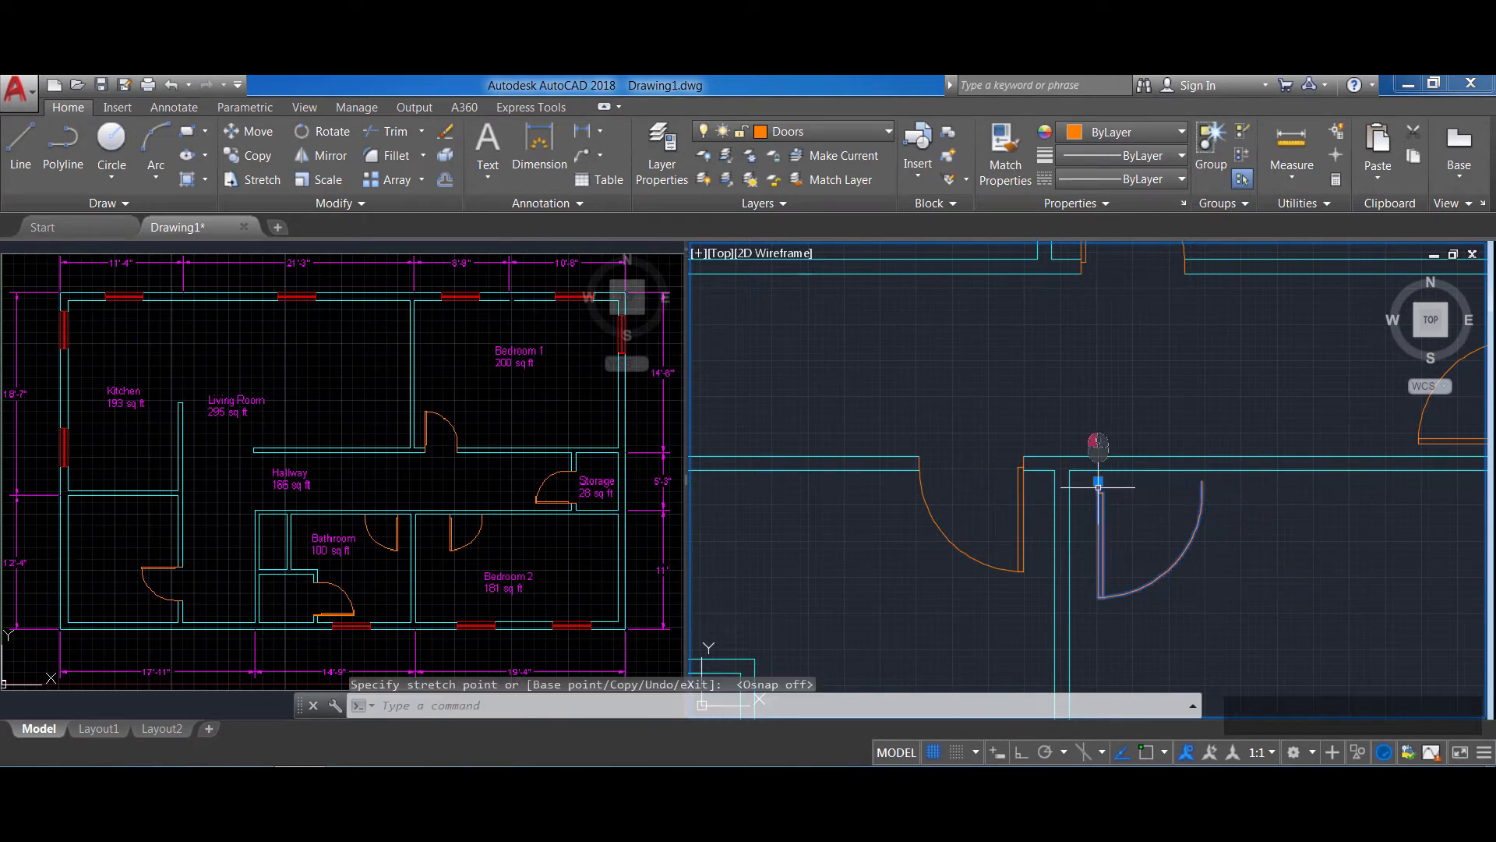
{"action": "scroll", "coordinate": [1150, 481], "scroll_direction": "up", "scroll_amount": 4}
{"action": "key", "text": "Escape"}
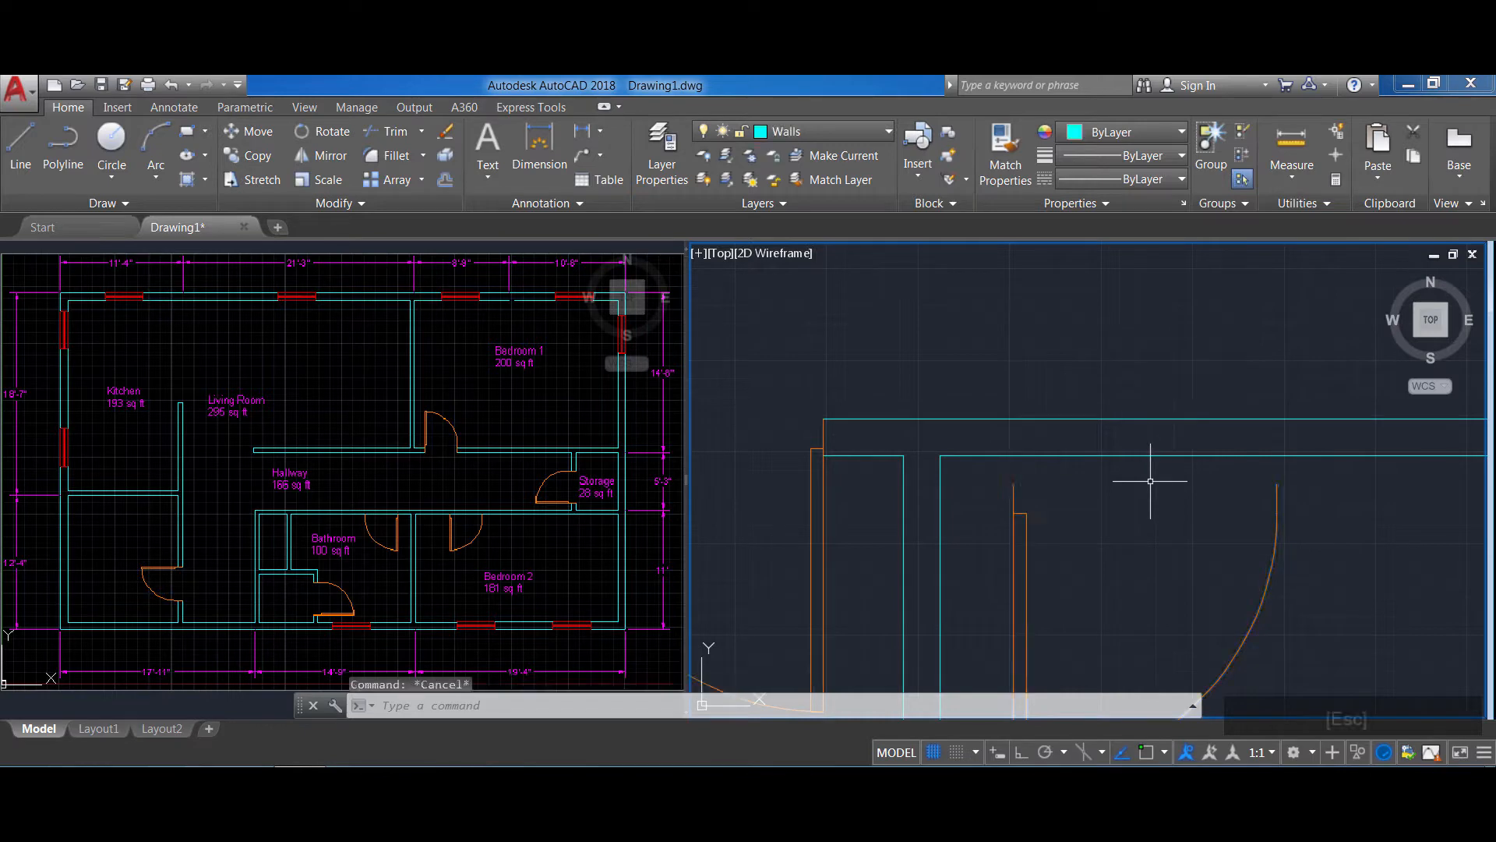
Draw two vertical guide lines up across the hallway wall, from the door's hinge point and from the end of its swing arc
{"action": "type", "text": "L"}
{"action": "key", "text": "Return"}
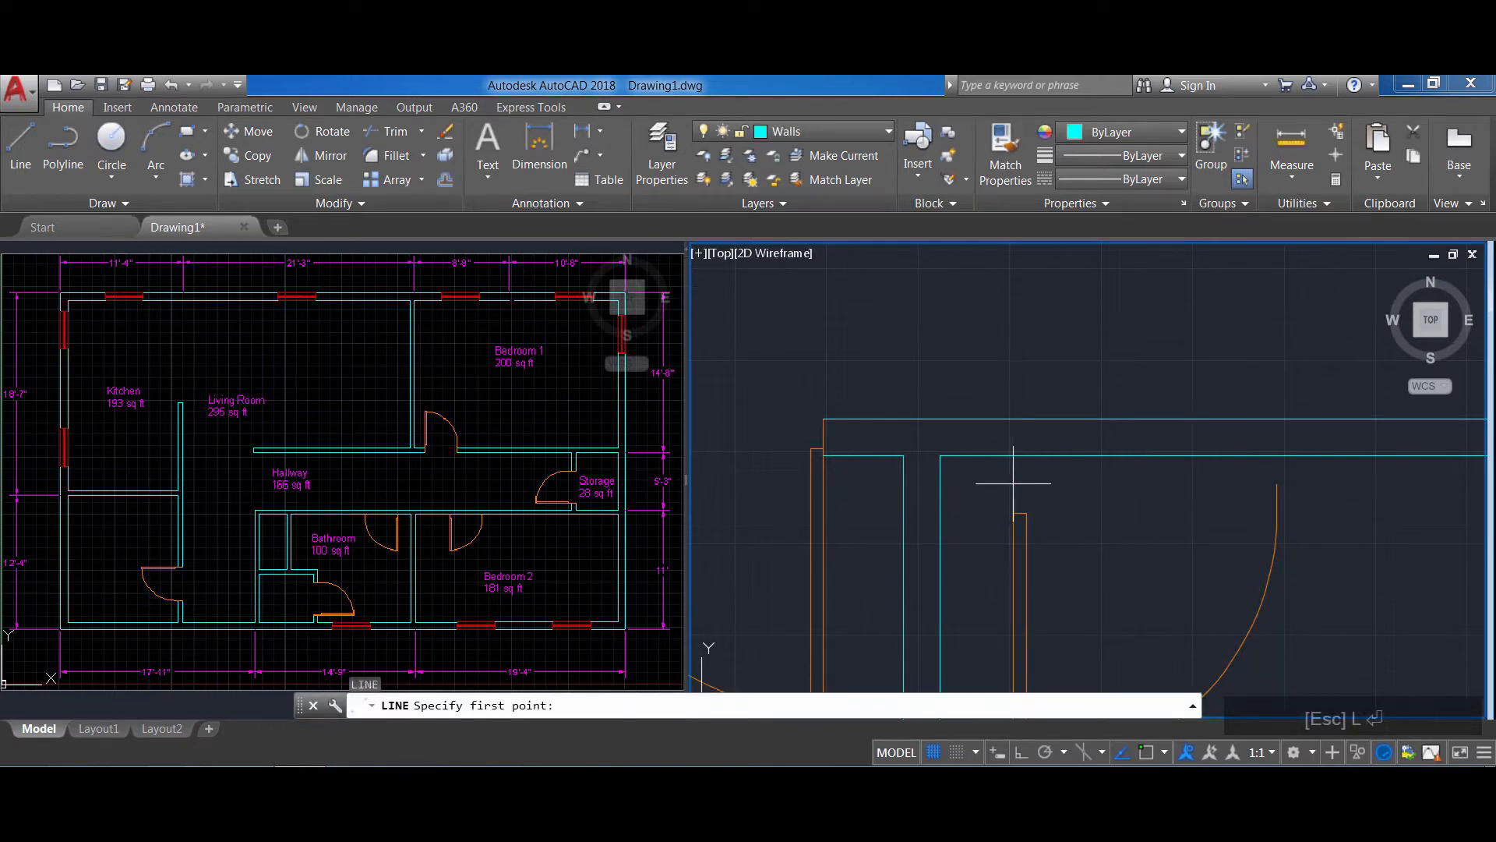
{"action": "key", "text": "F3"}
{"action": "left_click", "coordinate": [1013, 483]}
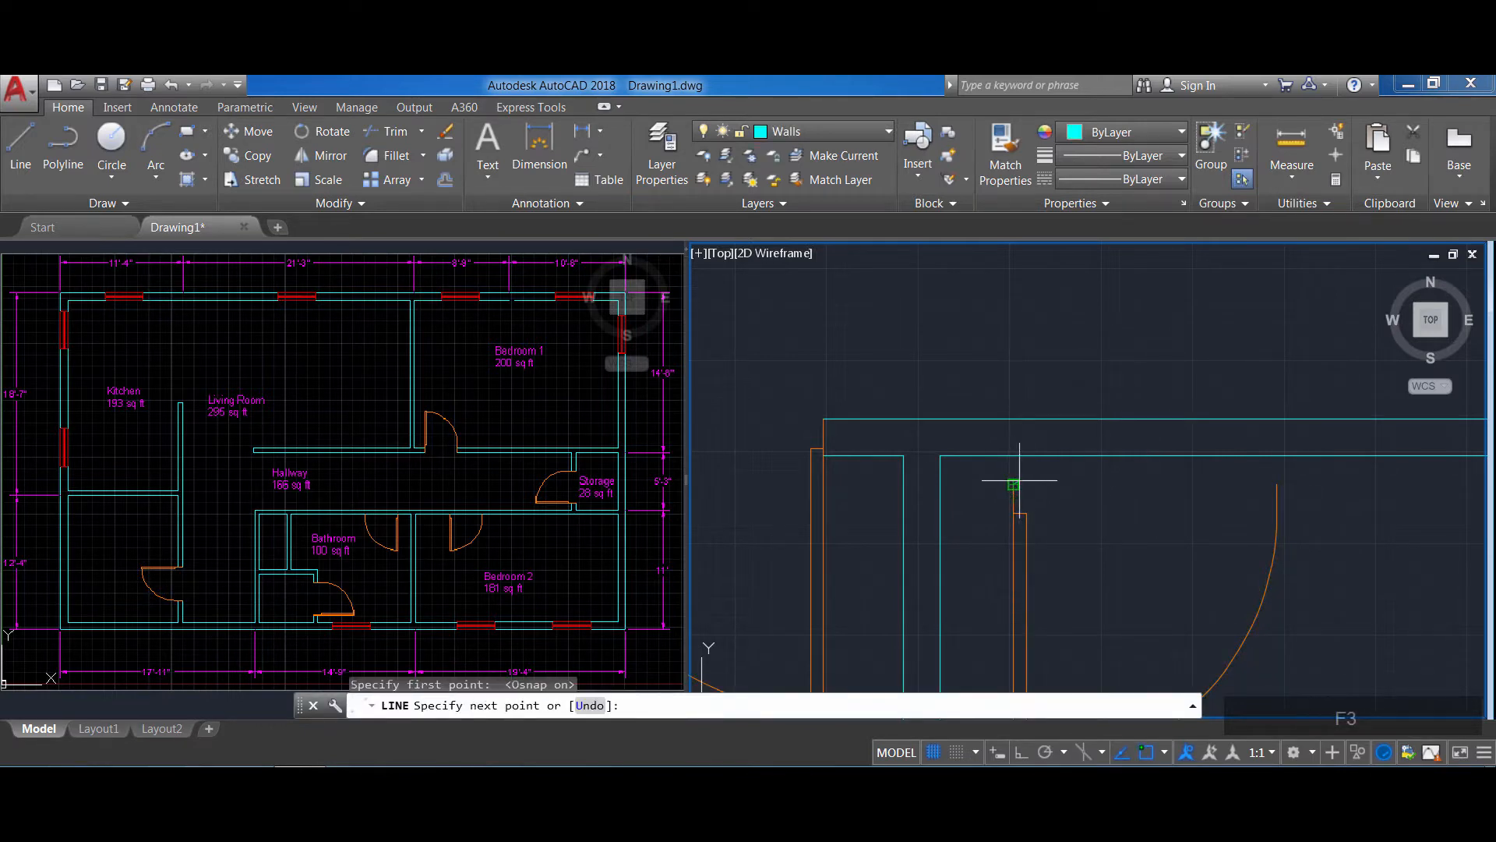
{"action": "key", "text": "space"}
{"action": "key", "text": "space"}
{"action": "left_click", "coordinate": [1277, 484]}
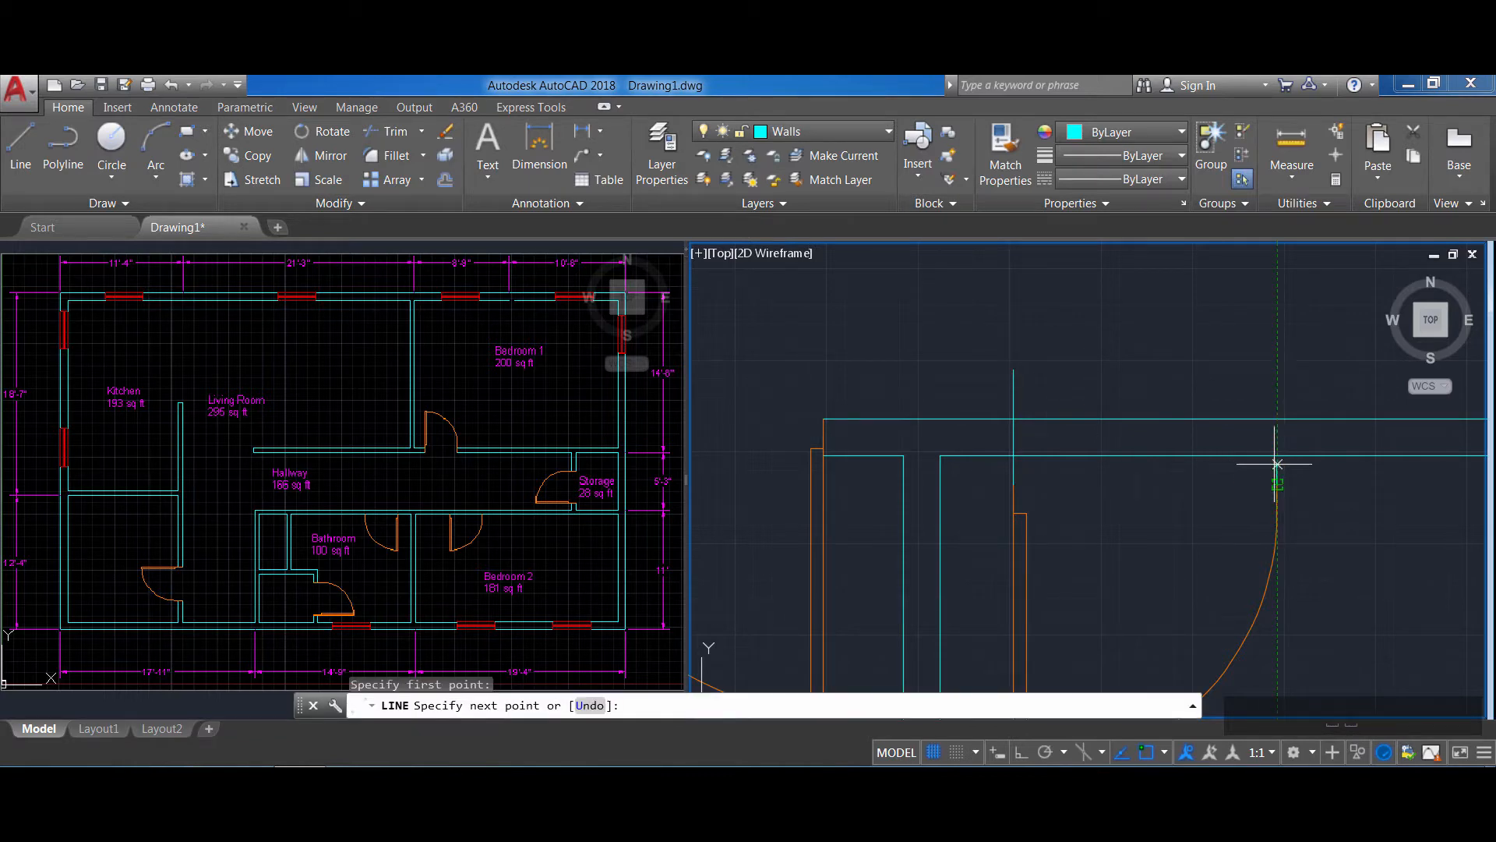
{"action": "left_click", "coordinate": [1276, 385]}
{"action": "key", "text": "space"}
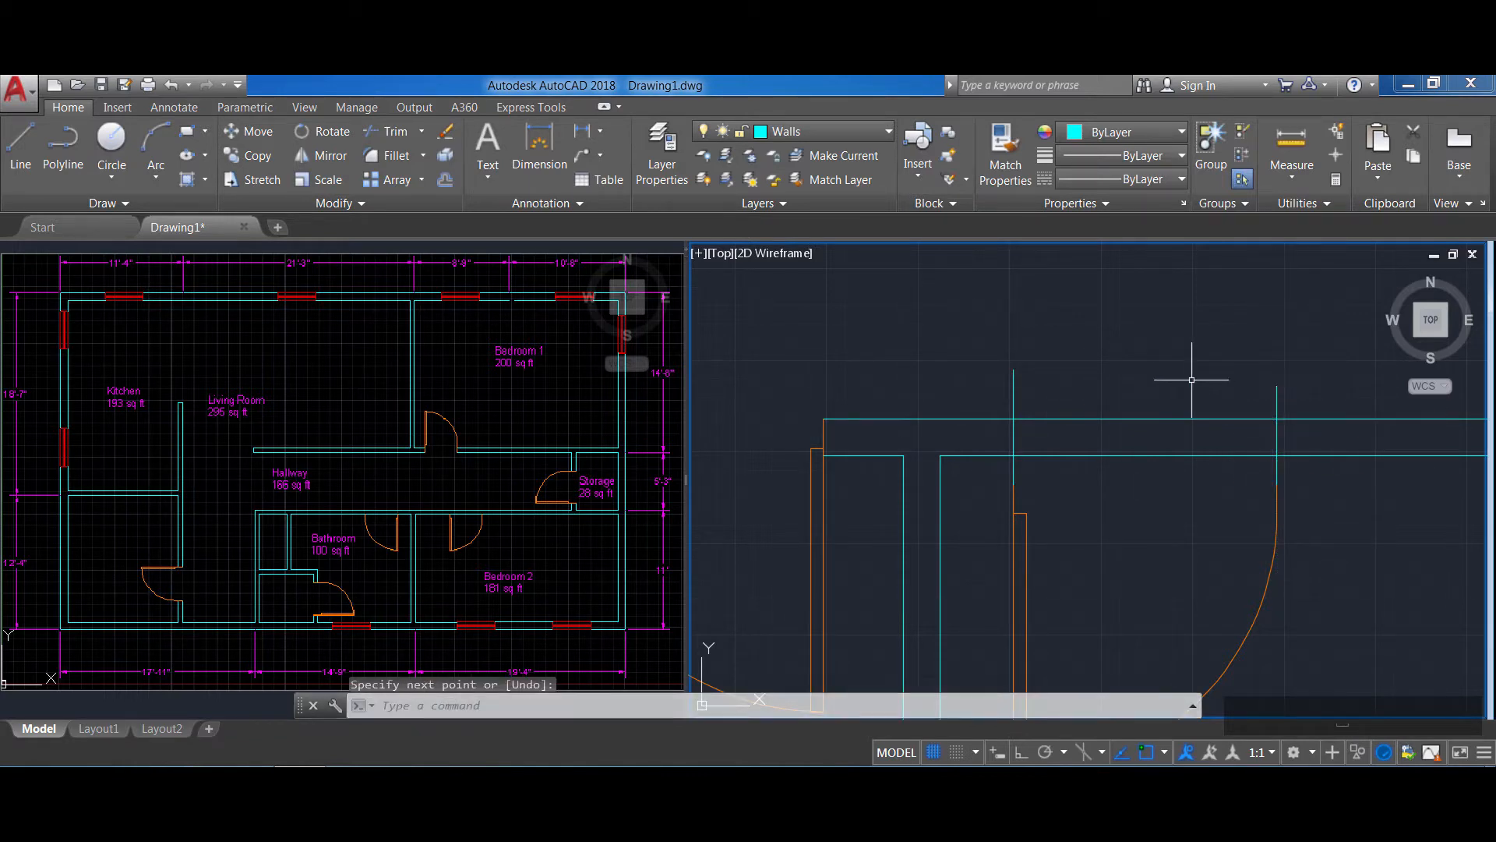
Trim the guide line ends above the hallway wall and both wall lines between the guides to open the Bedroom 2 doorway
{"action": "type", "text": "trim"}
{"action": "key", "text": "Return"}
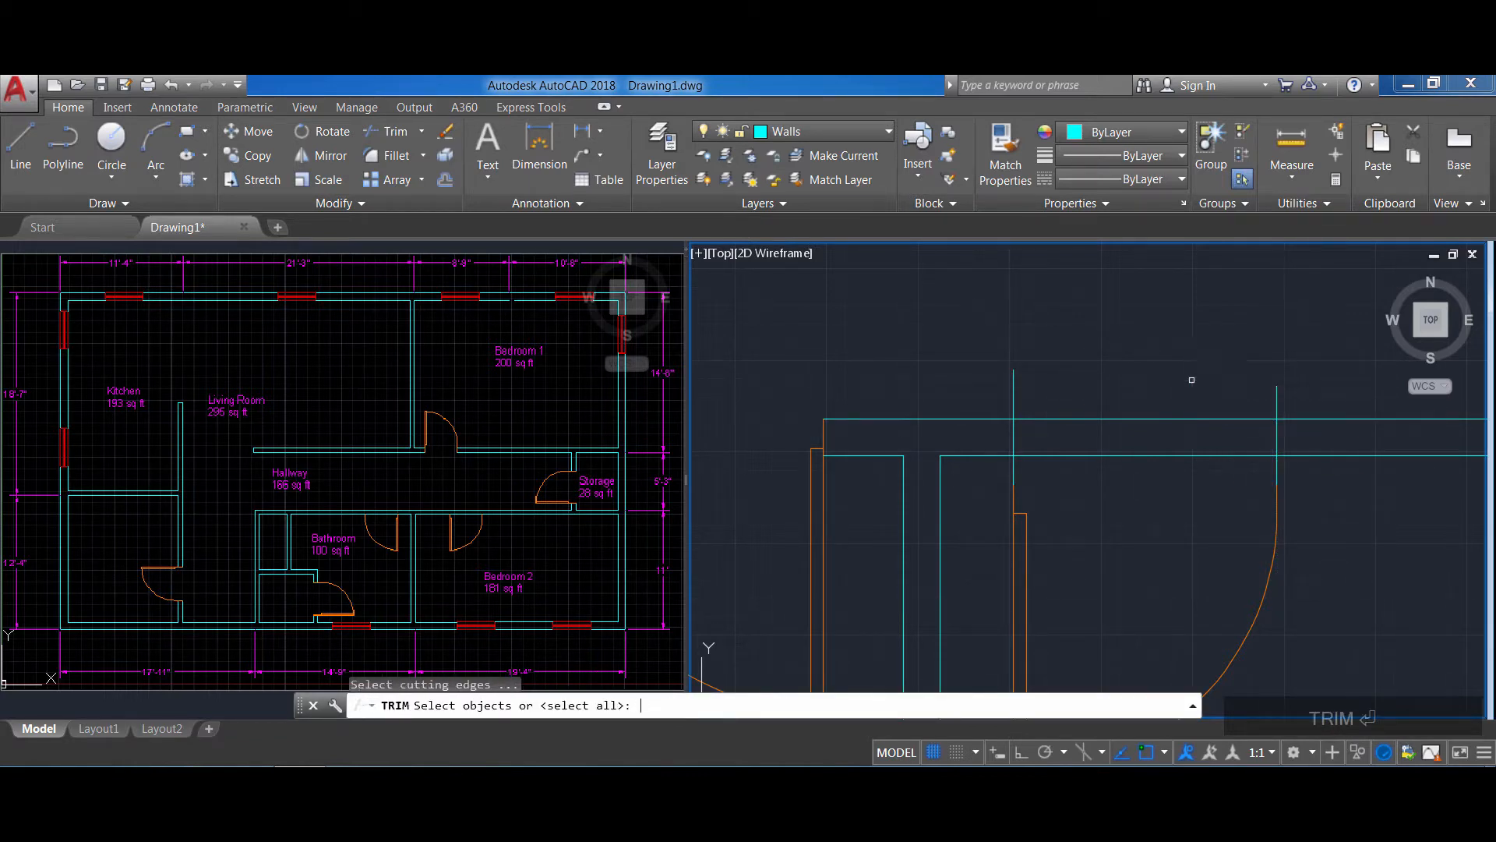
{"action": "left_click", "coordinate": [1324, 604]}
{"action": "left_click", "coordinate": [928, 318]}
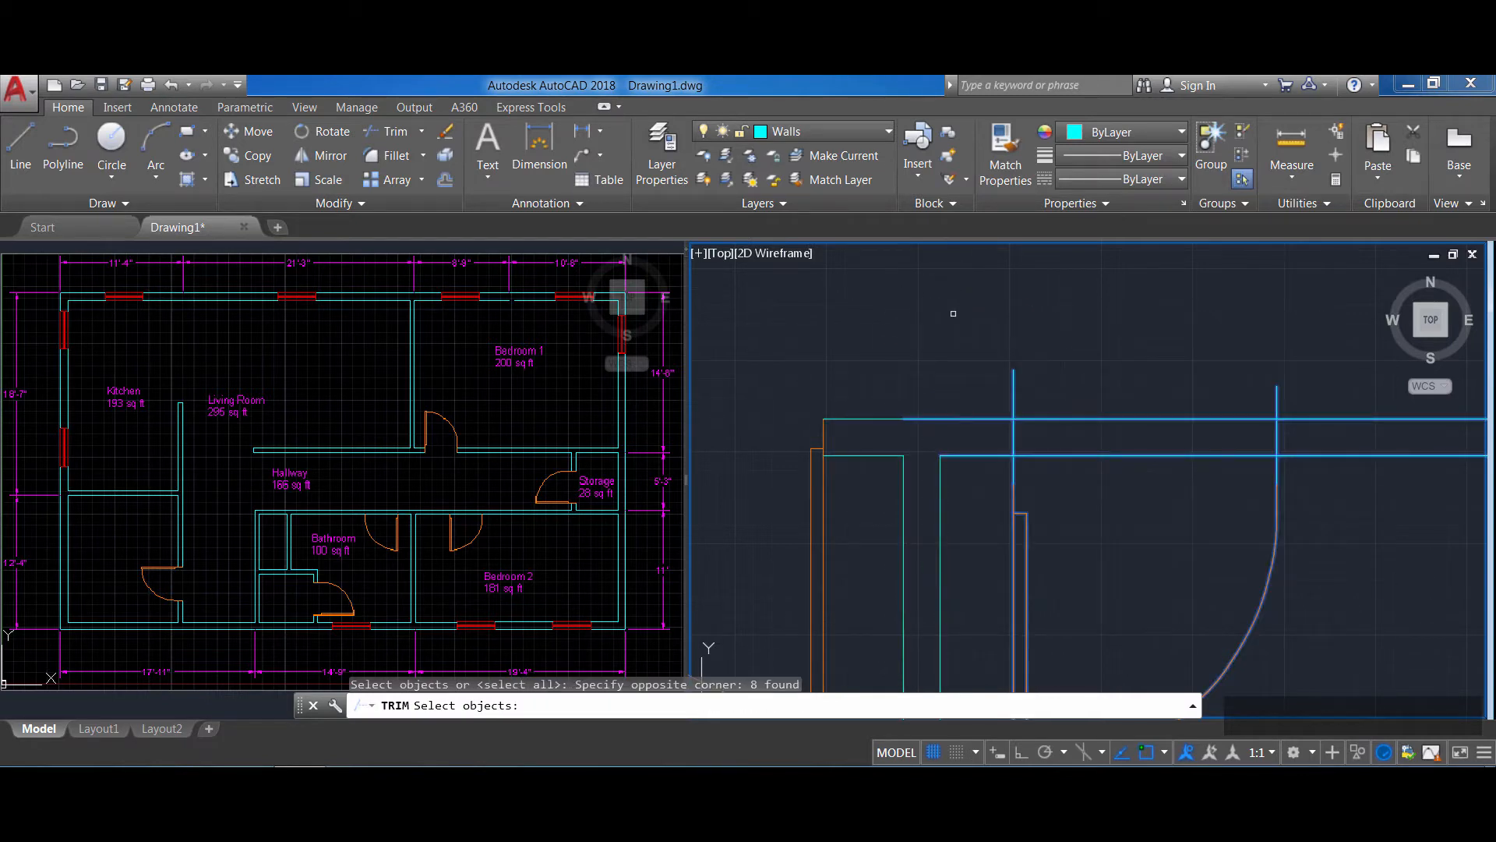
{"action": "left_click", "coordinate": [1317, 386]}
{"action": "left_click", "coordinate": [958, 325]}
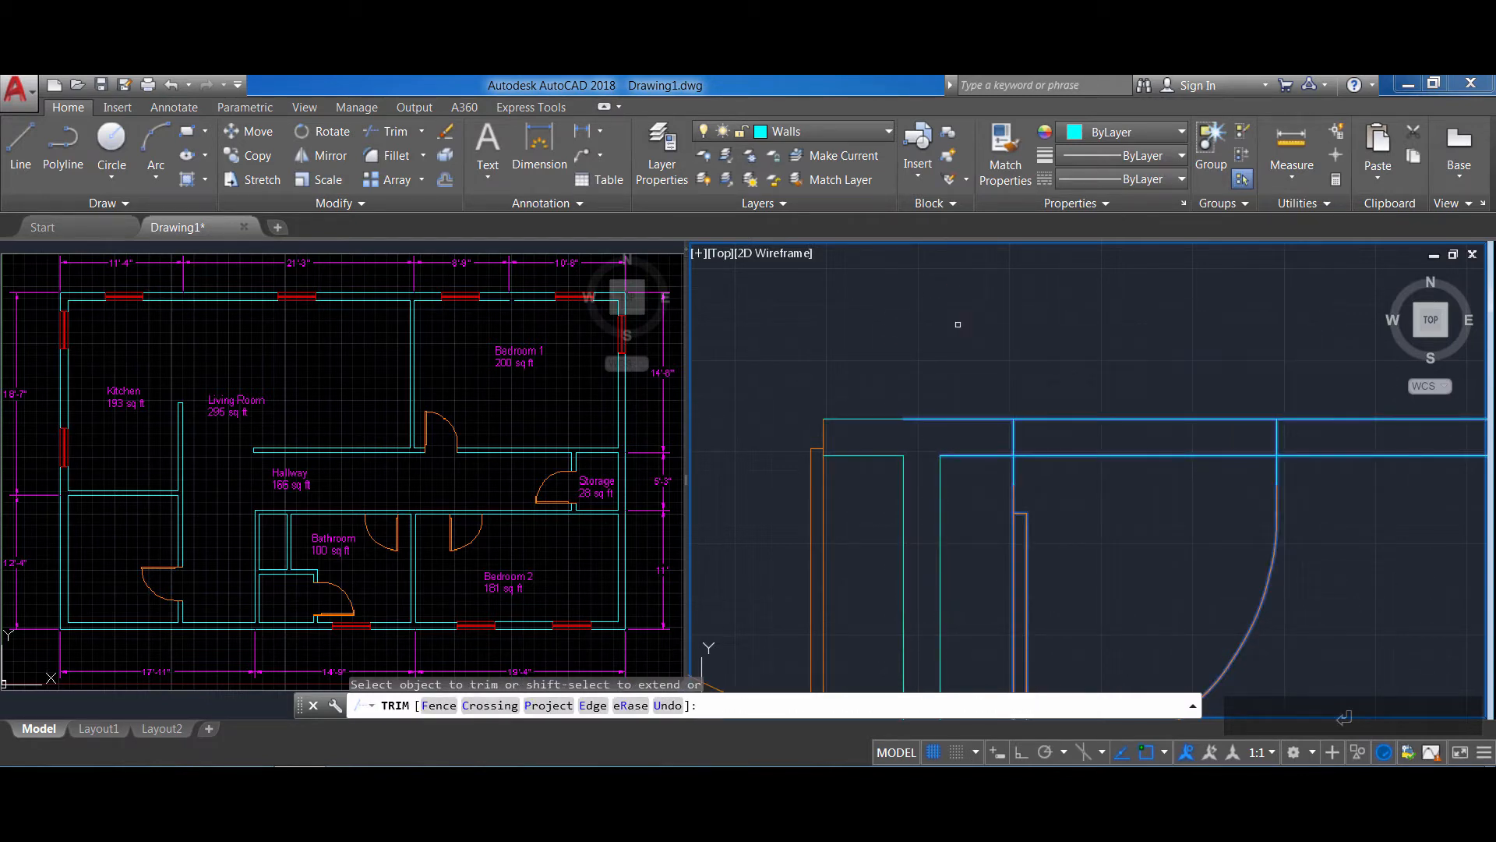
{"action": "left_click", "coordinate": [1175, 530]}
{"action": "left_click", "coordinate": [1114, 368]}
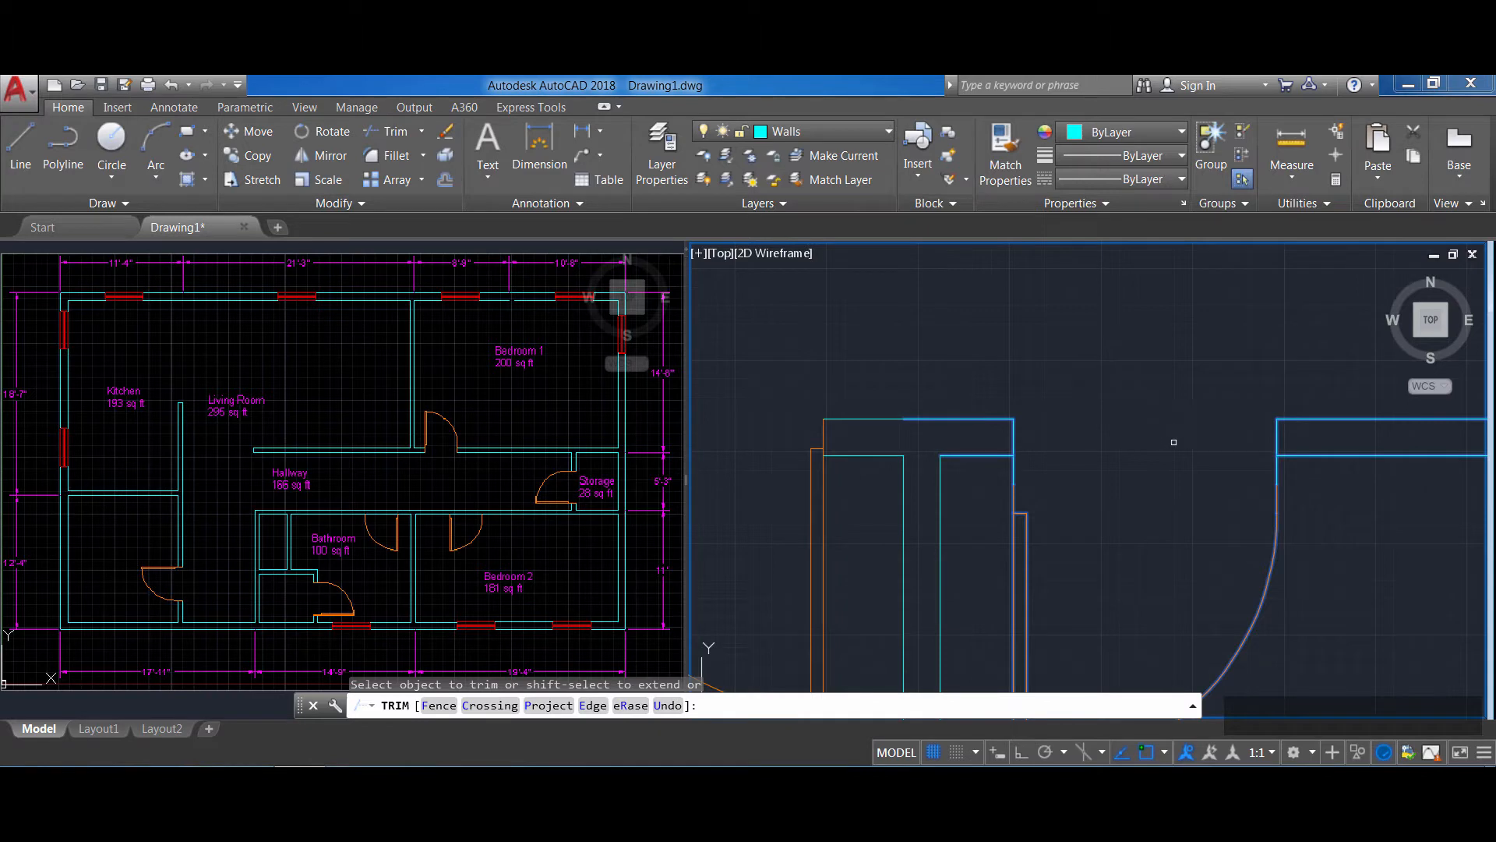
{"action": "key", "text": "Escape"}
Delete the two leftover vertical guide lines at the Bedroom 2 doorway
{"action": "left_click", "coordinate": [1277, 451]}
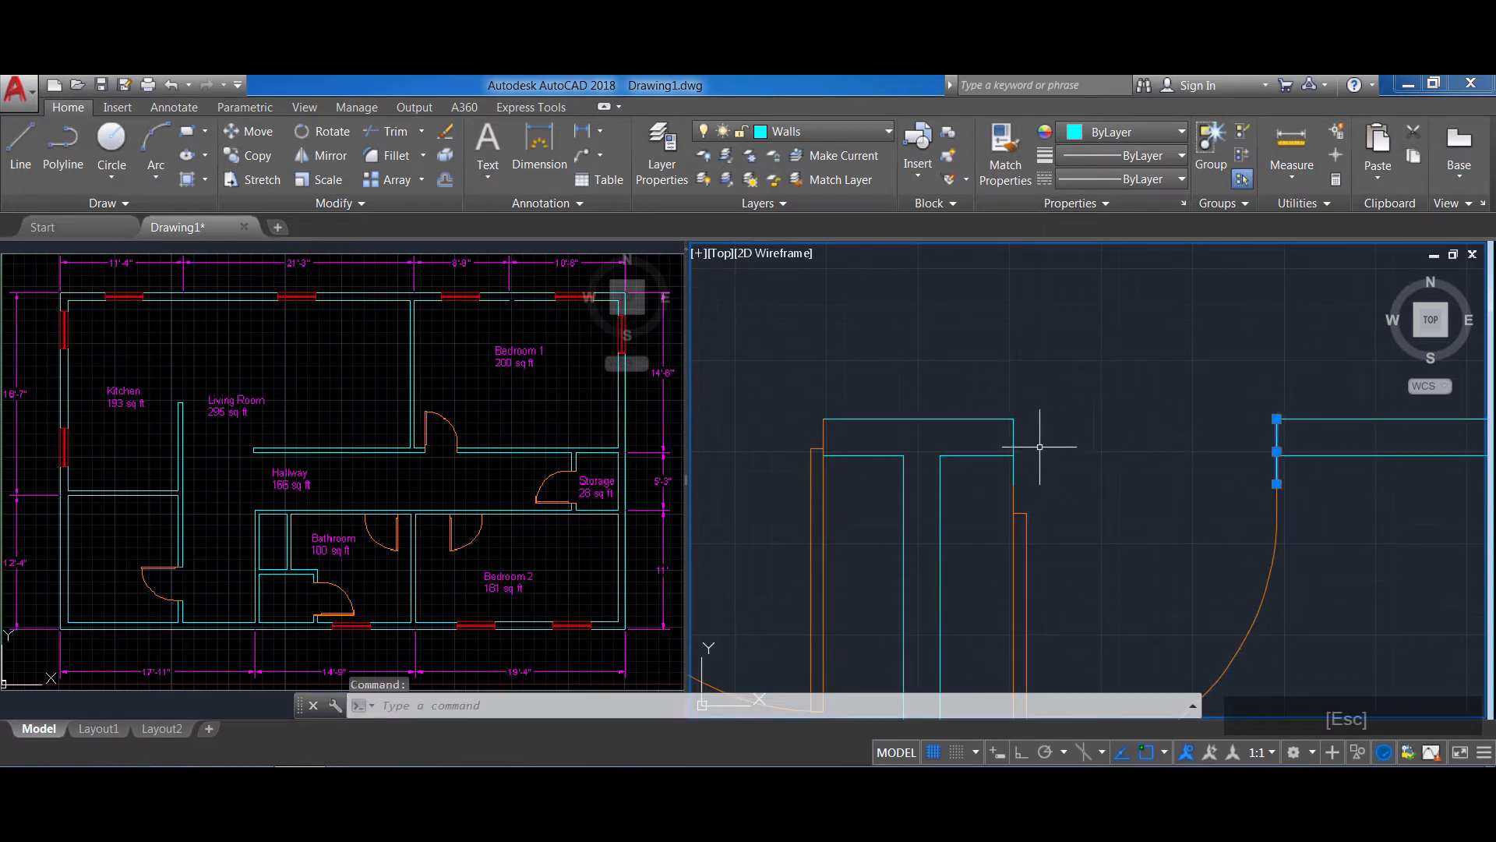
{"action": "left_click", "coordinate": [1013, 428]}
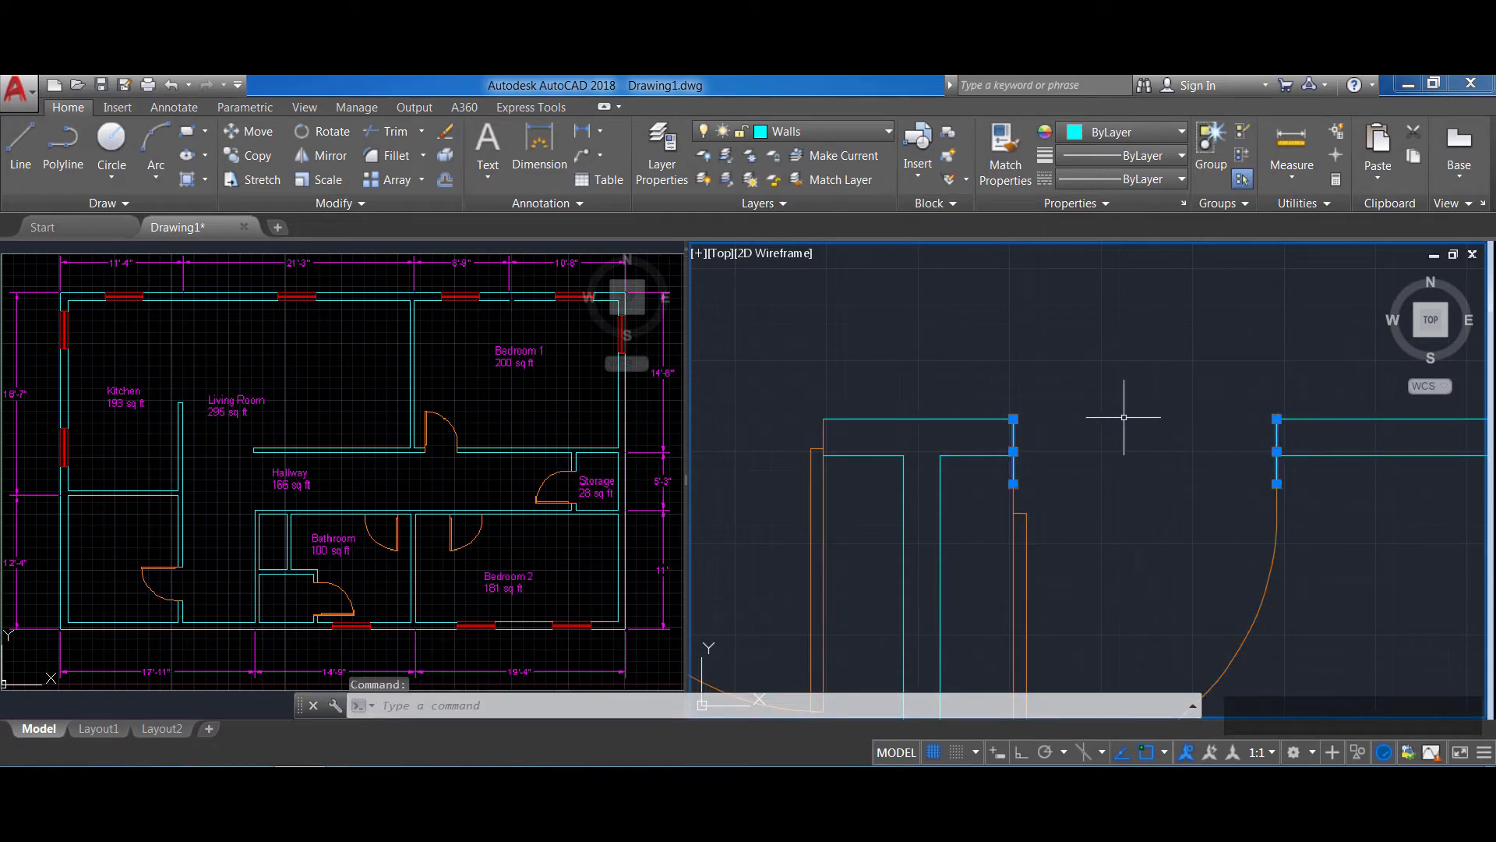
{"action": "key", "text": "Delete"}
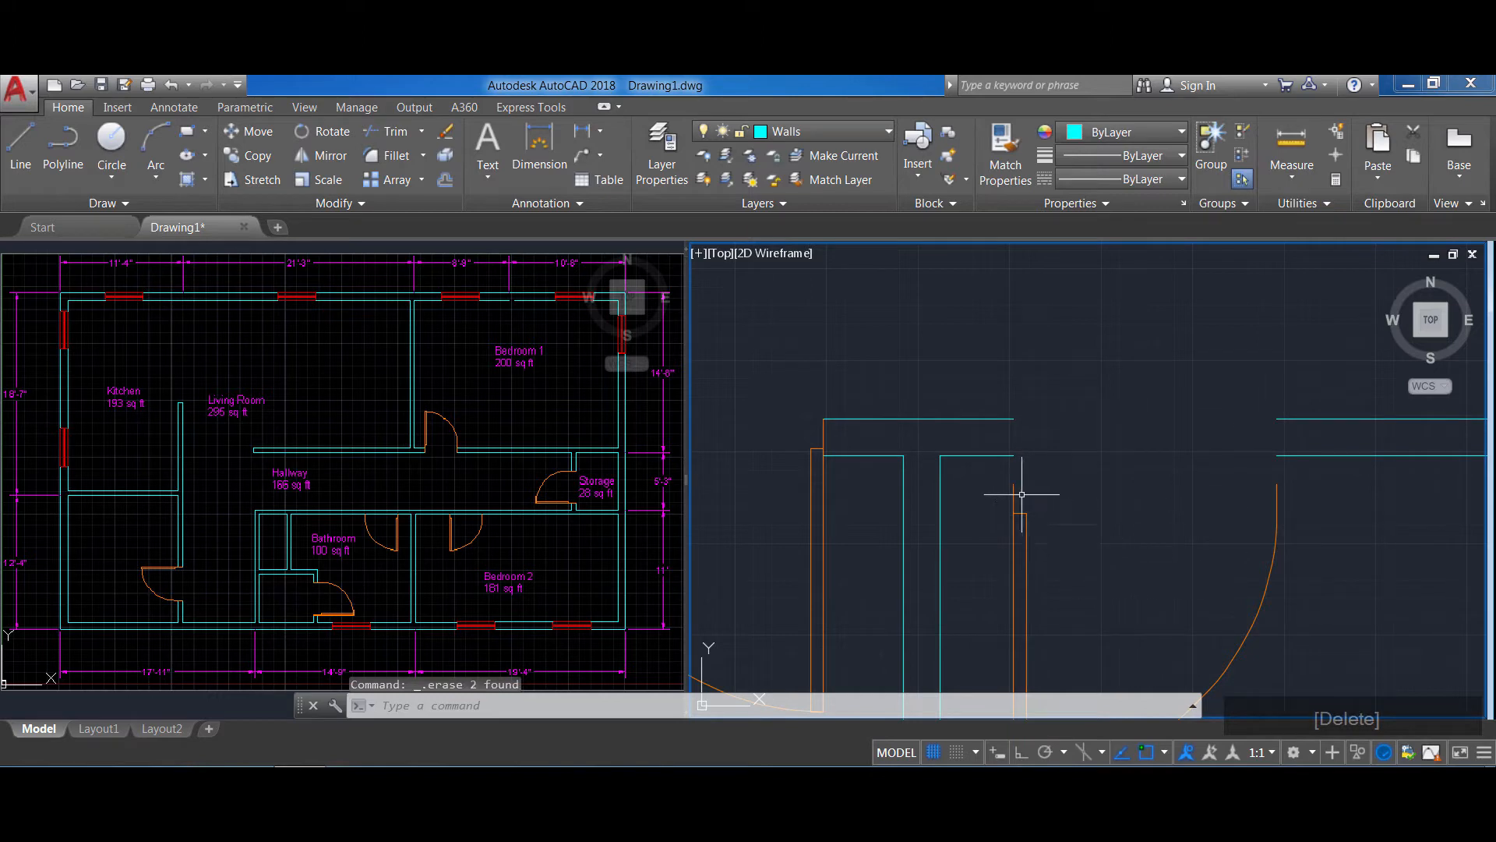
Move the Bedroom 2 door by its hinge point to the wall's hallway-side corner at the opening's end nearest the bathroom partition
{"action": "left_click", "coordinate": [1015, 466]}
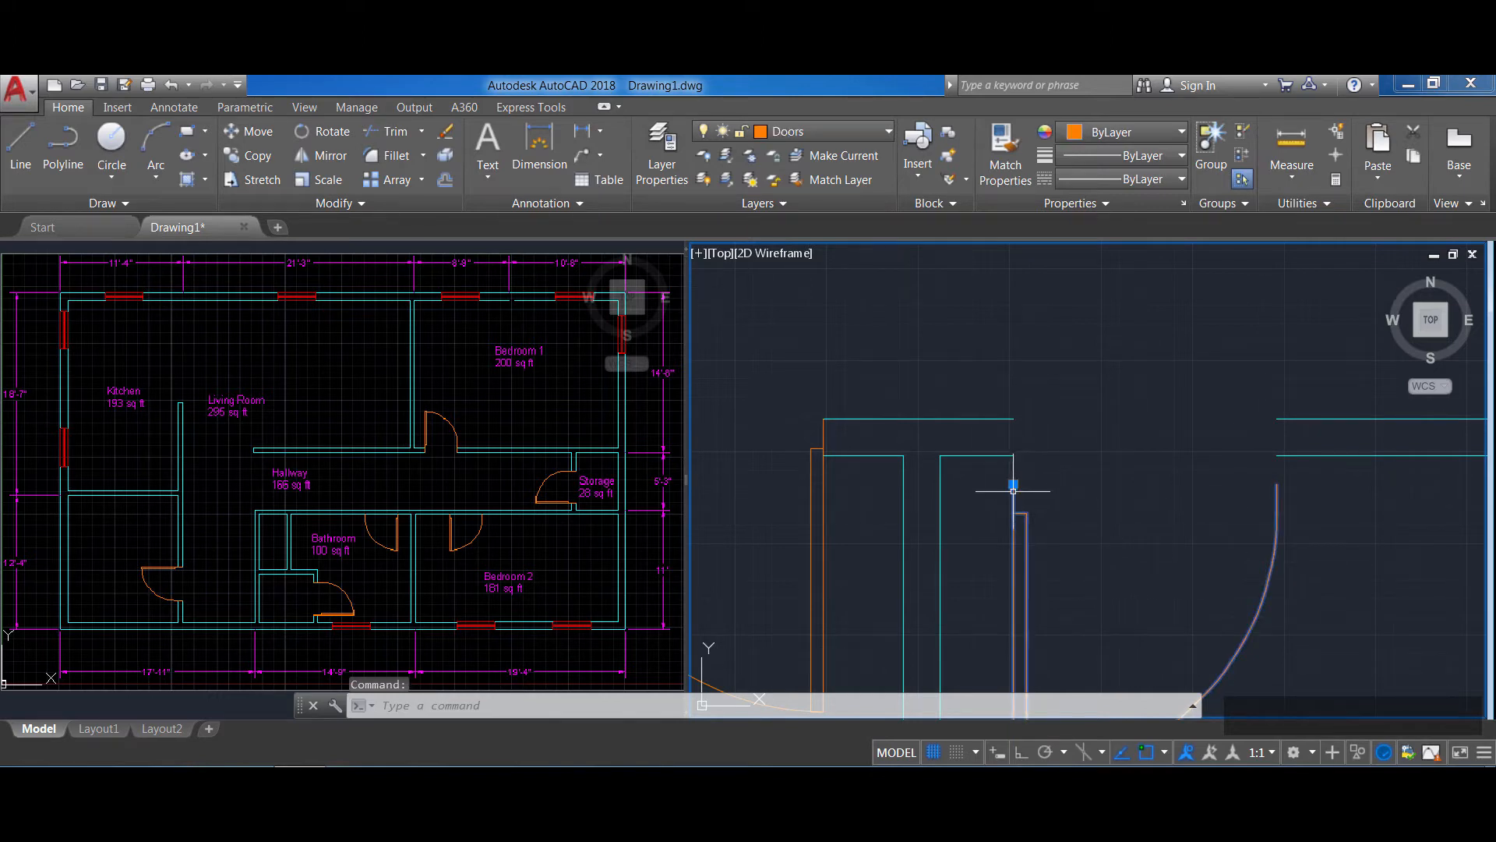
{"action": "left_click", "coordinate": [1013, 484]}
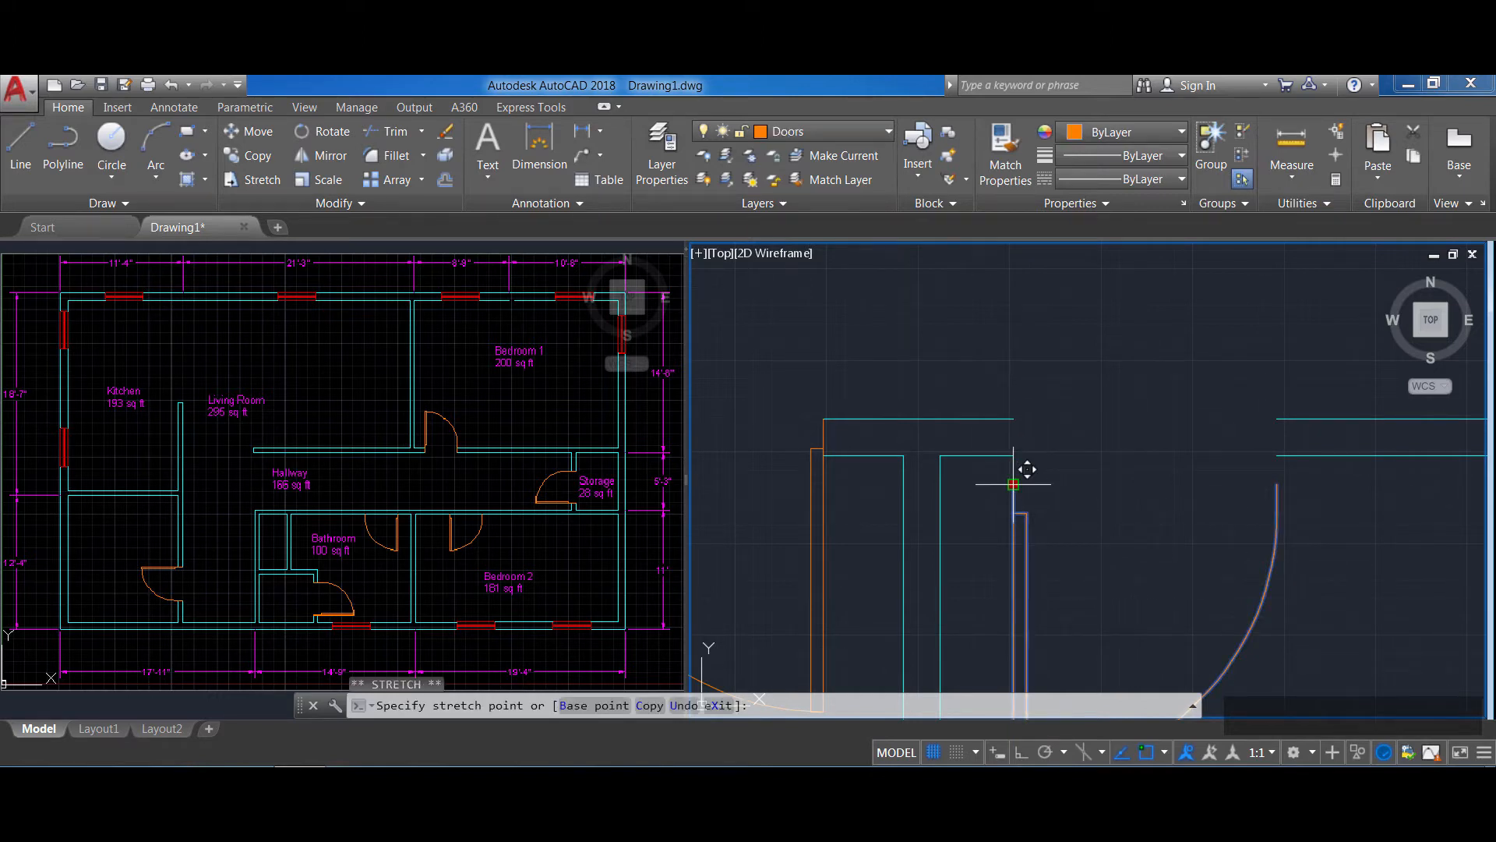
{"action": "left_click", "coordinate": [1013, 418]}
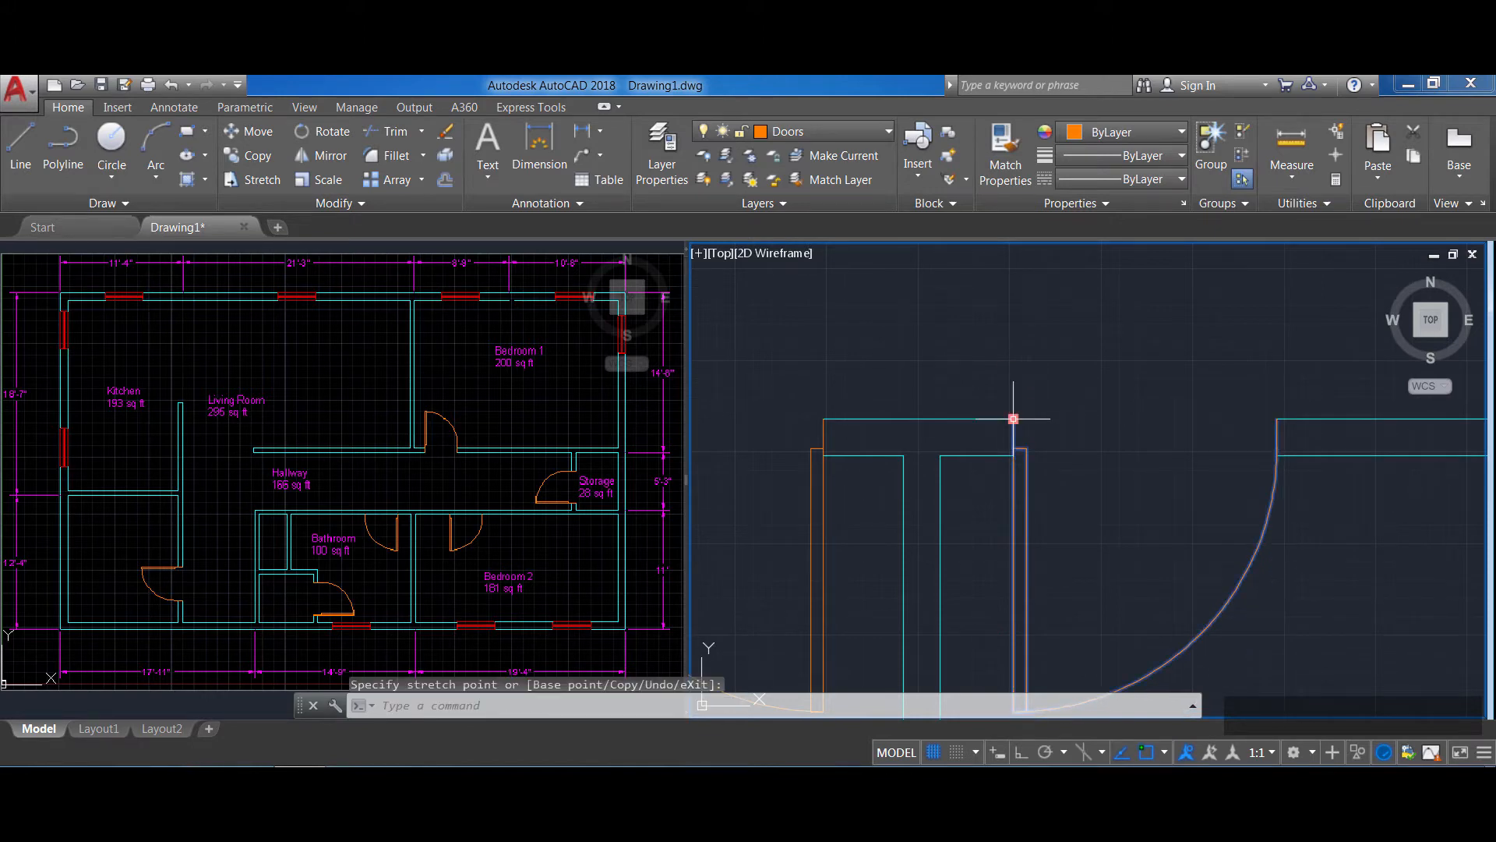
{"action": "key", "text": "Escape"}
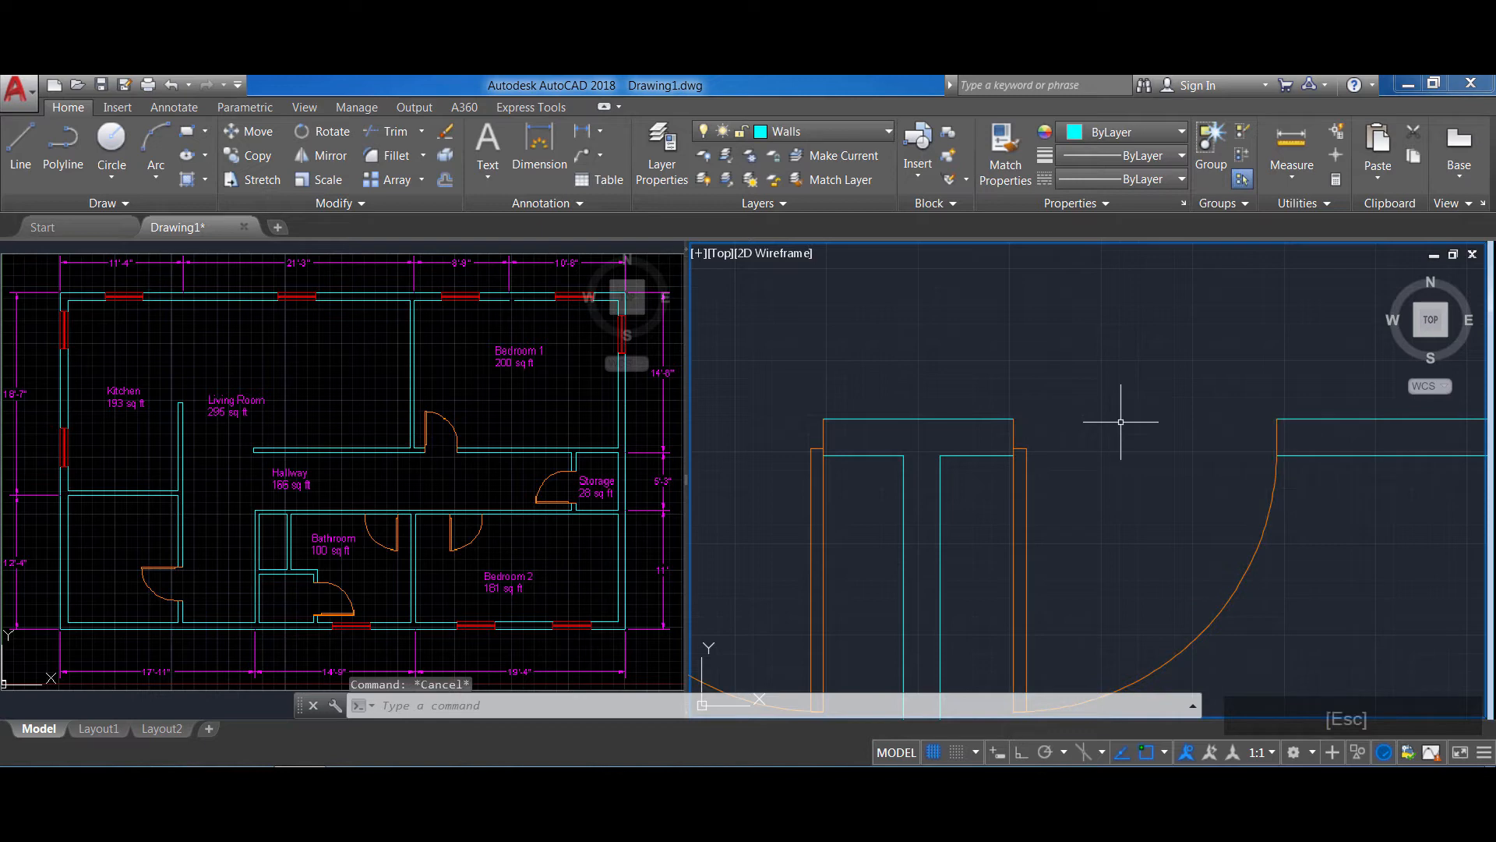
{"action": "scroll", "coordinate": [1124, 508], "scroll_direction": "down", "scroll_amount": 2}
{"action": "scroll", "coordinate": [1124, 508], "scroll_direction": "down", "scroll_amount": 2}
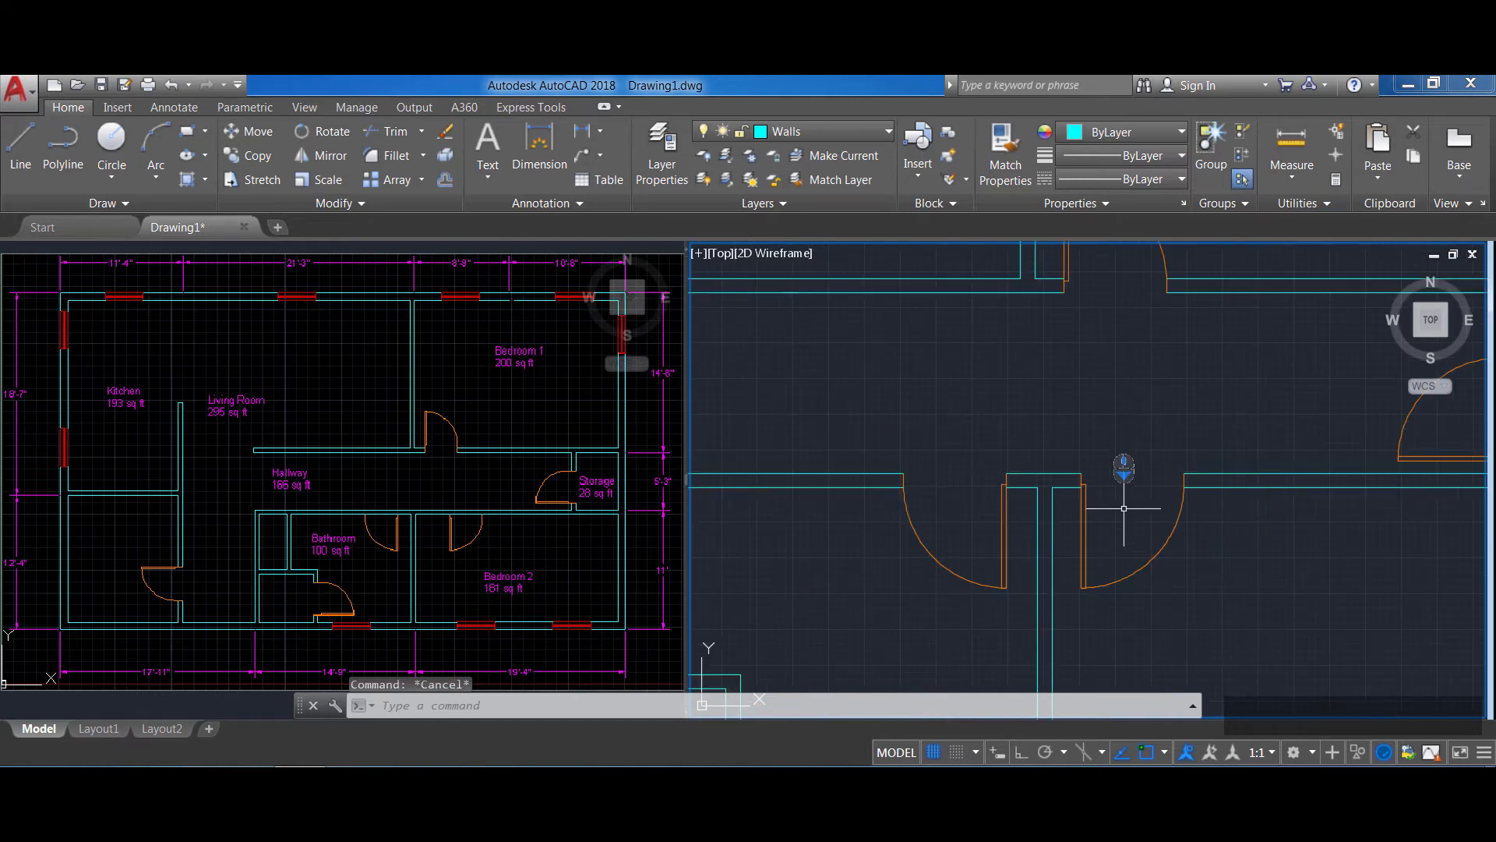